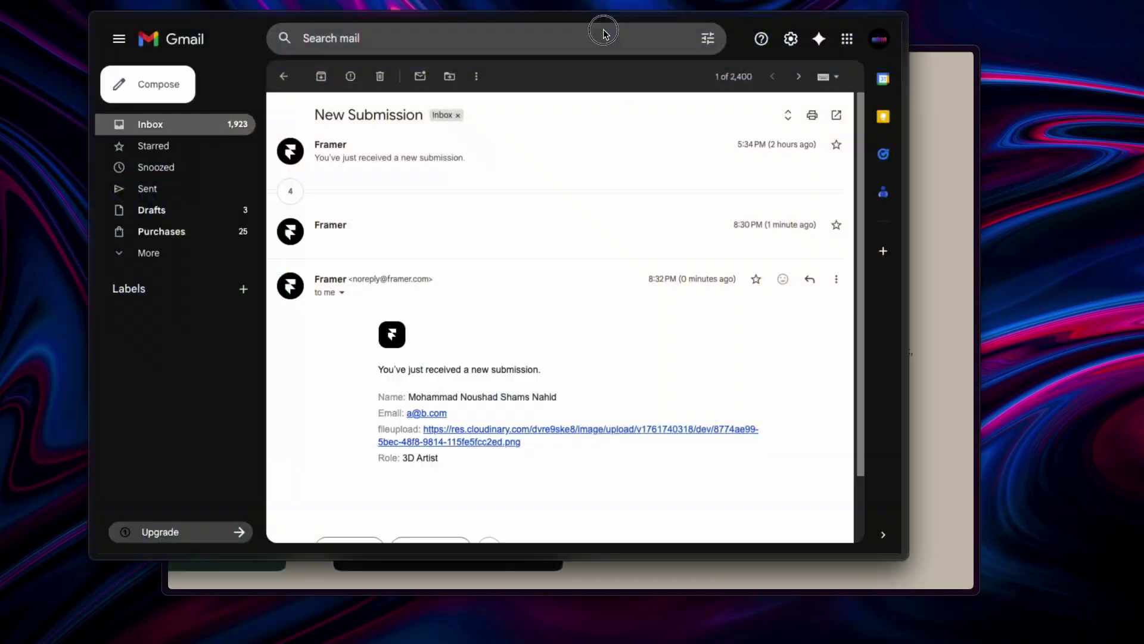
Open the Cloudinary file link in the latest Framer form submission e-mail.
{"action": "scroll", "coordinate": [663, 363], "scroll_direction": "down", "scroll_amount": 1}
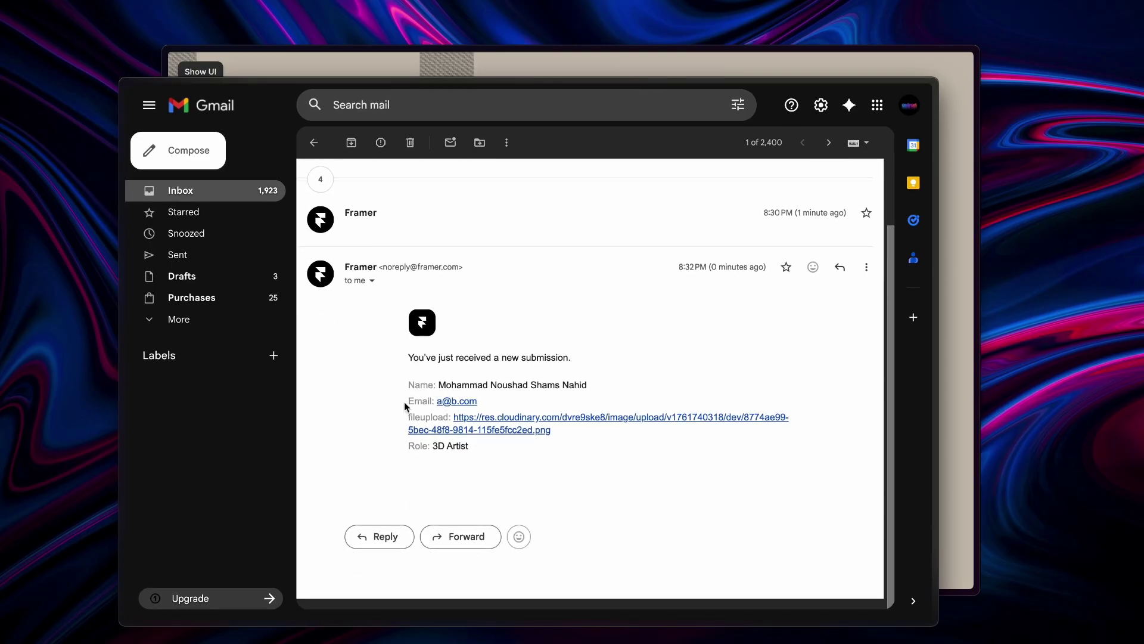
{"action": "left_click", "coordinate": [520, 436]}
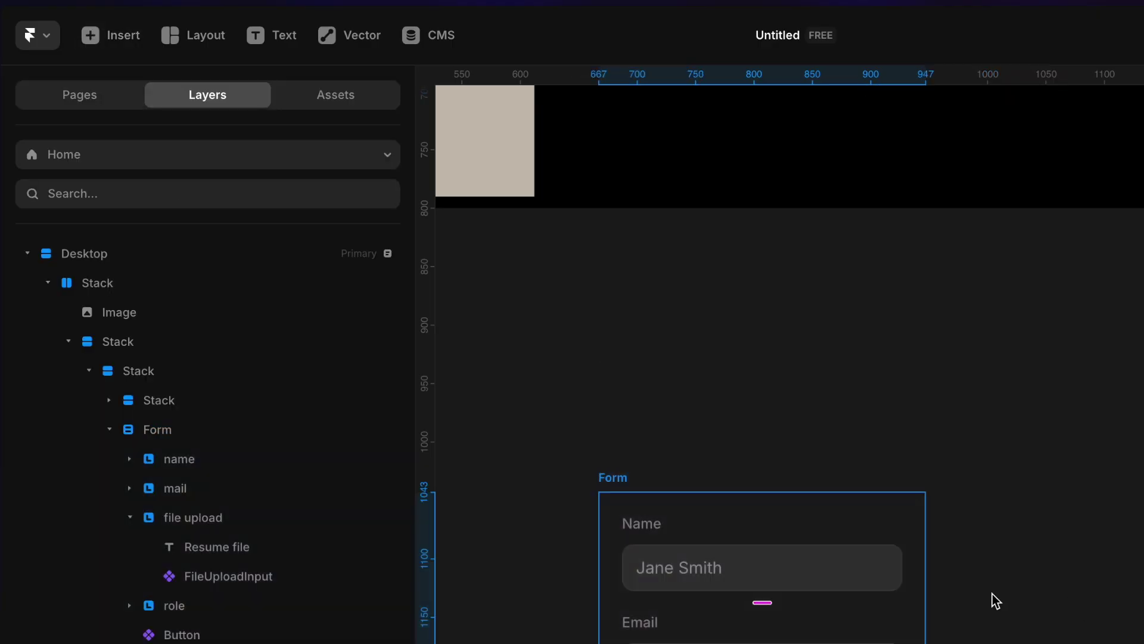
Duplicate the Location label group in the standalone form and delete the Select input from the copy.
{"action": "left_click", "coordinate": [69, 493]}
{"action": "left_click", "coordinate": [143, 525]}
{"action": "left_click", "coordinate": [133, 550]}
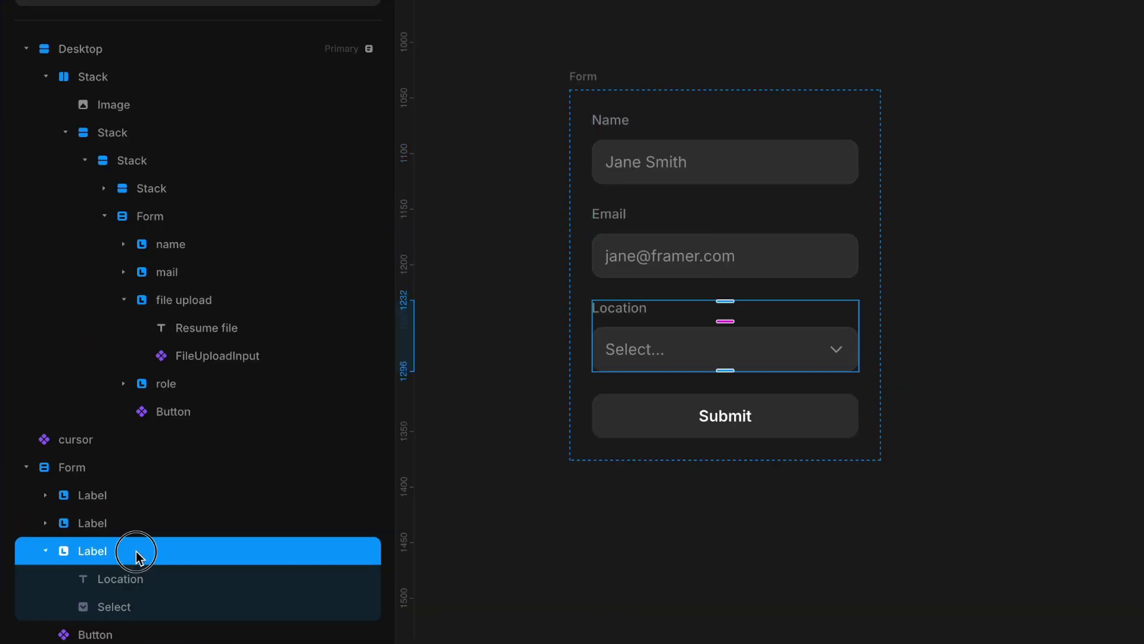
{"action": "key", "text": "ctrl+d"}
{"action": "left_click", "coordinate": [197, 635]}
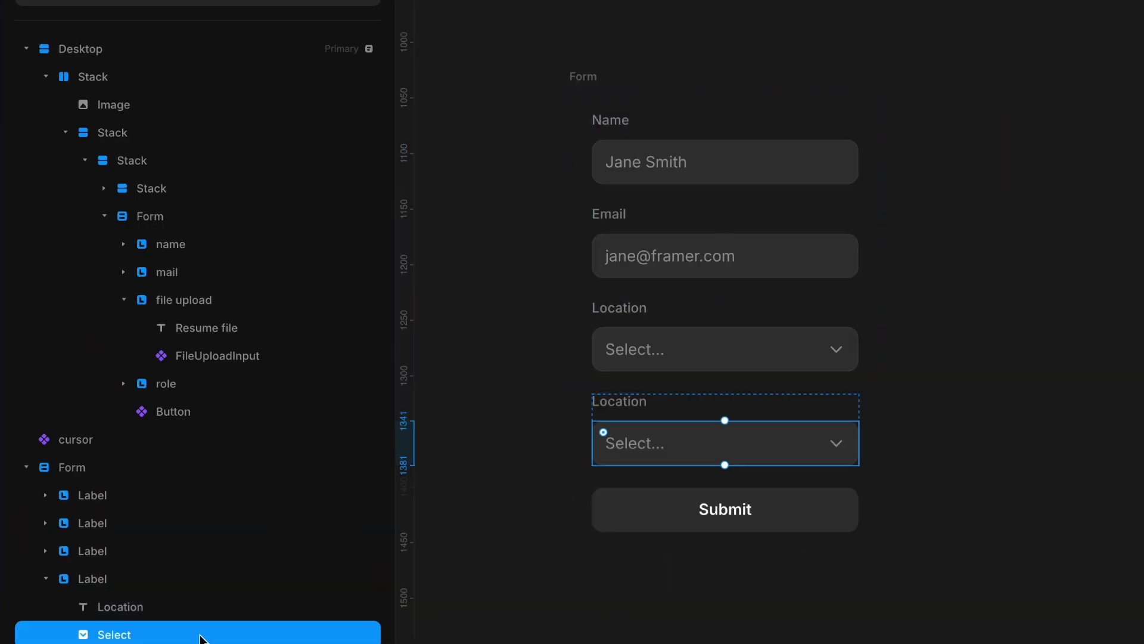
{"action": "key", "text": "Delete"}
Rename the duplicated label group to upload_file and paste the FileUploadInput component into it.
{"action": "scroll", "coordinate": [523, 393], "scroll_direction": "up", "scroll_amount": 9}
{"action": "left_click", "coordinate": [864, 24]}
{"action": "scroll", "coordinate": [798, 457], "scroll_direction": "down", "scroll_amount": 8}
{"action": "scroll", "coordinate": [799, 458], "scroll_direction": "down", "scroll_amount": 3}
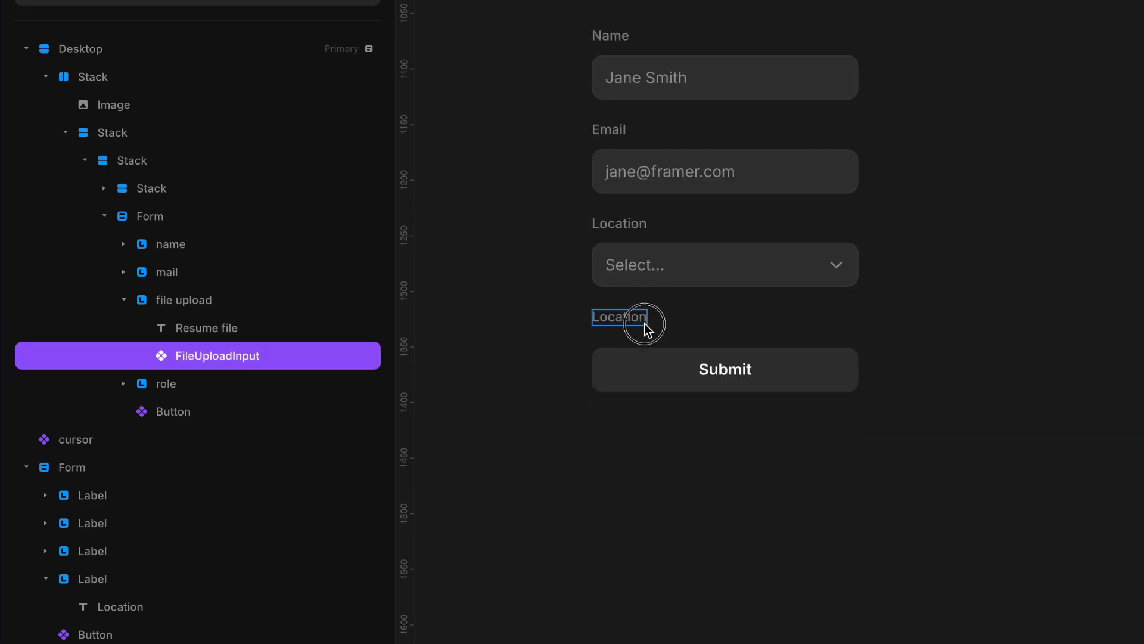
{"action": "left_click", "coordinate": [124, 574]}
{"action": "double_click", "coordinate": [124, 573]}
{"action": "type", "text": "upload_file"}
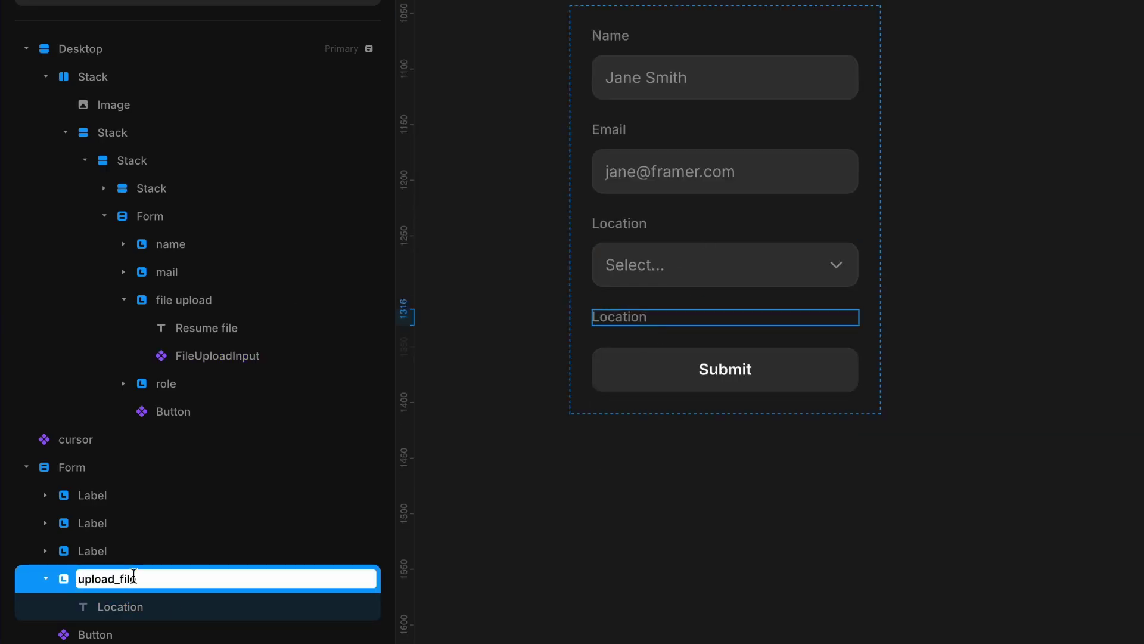
{"action": "key", "text": "Return"}
{"action": "key", "text": "ctrl+v"}
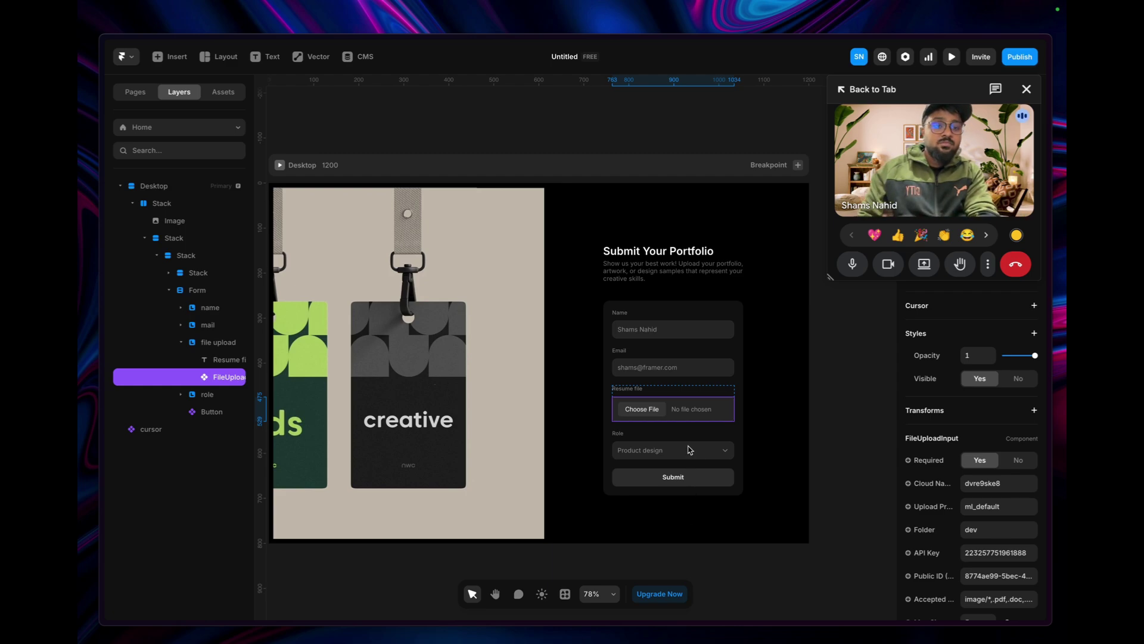
Examine the portfolio form's file upload group, its e-mail input and the FileUploadInput component settings.
{"action": "scroll", "coordinate": [686, 449], "scroll_direction": "up", "scroll_amount": 10}
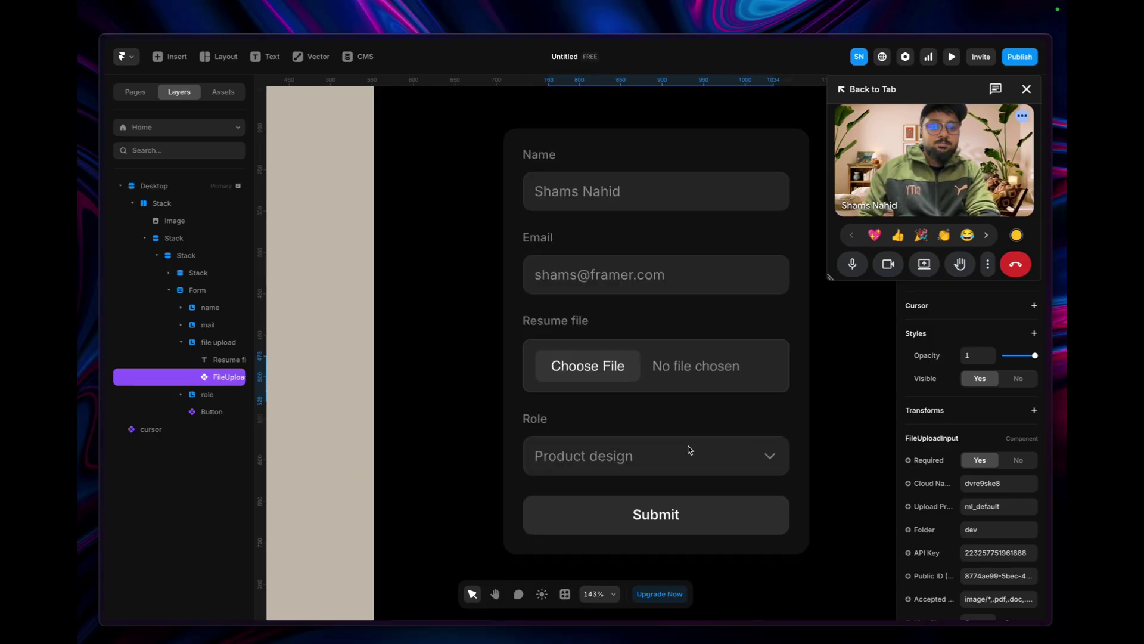
{"action": "left_click", "coordinate": [208, 348]}
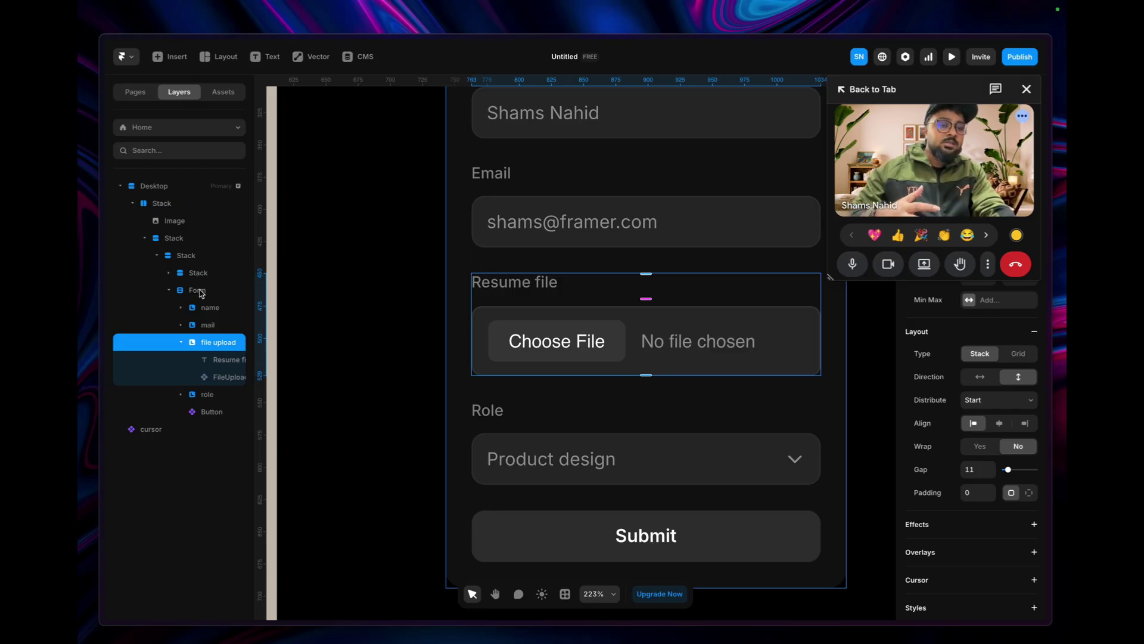
{"action": "double_click", "coordinate": [658, 222]}
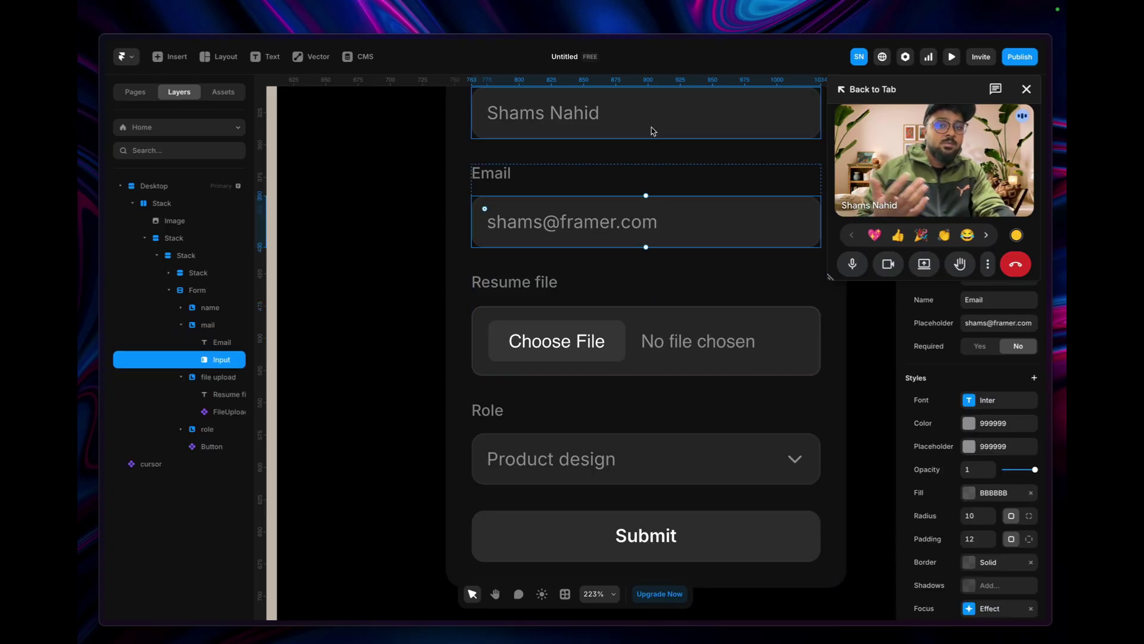
{"action": "left_click", "coordinate": [752, 325]}
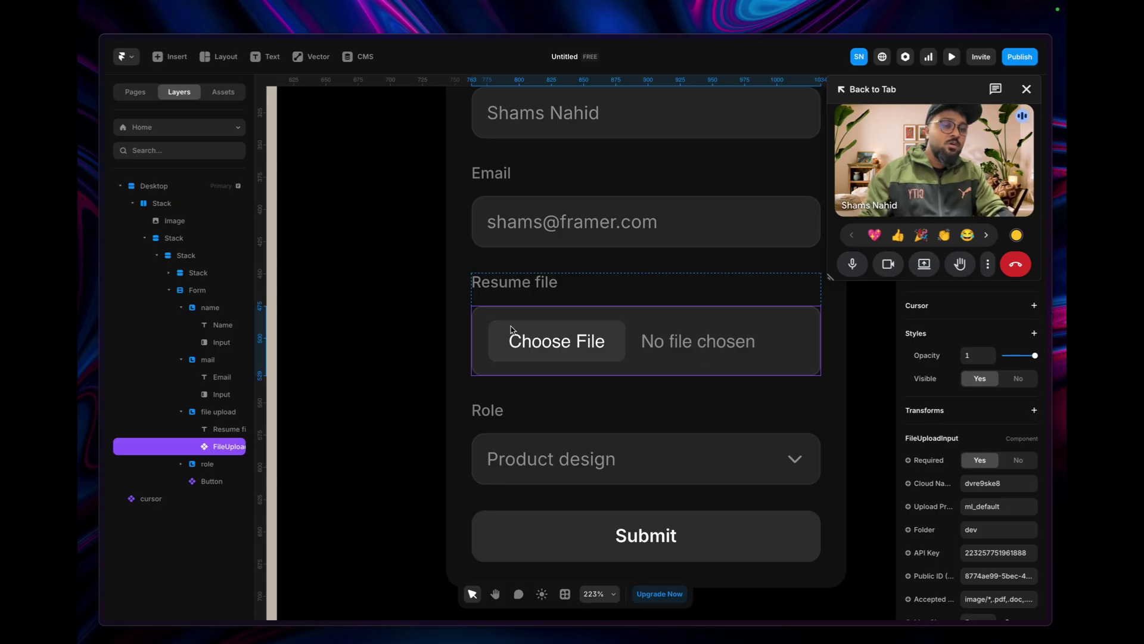
Switch to the Excalidraw diagram and examine the upload file field in the form sketch.
{"action": "mouse_move", "coordinate": [80, 303]}
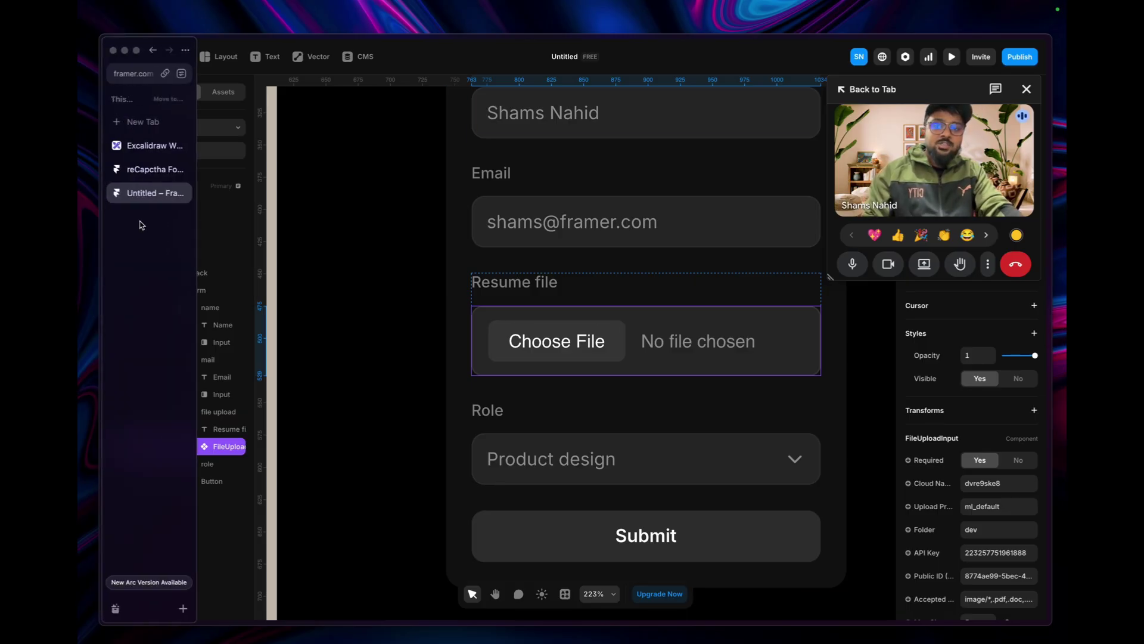
{"action": "left_click", "coordinate": [141, 146]}
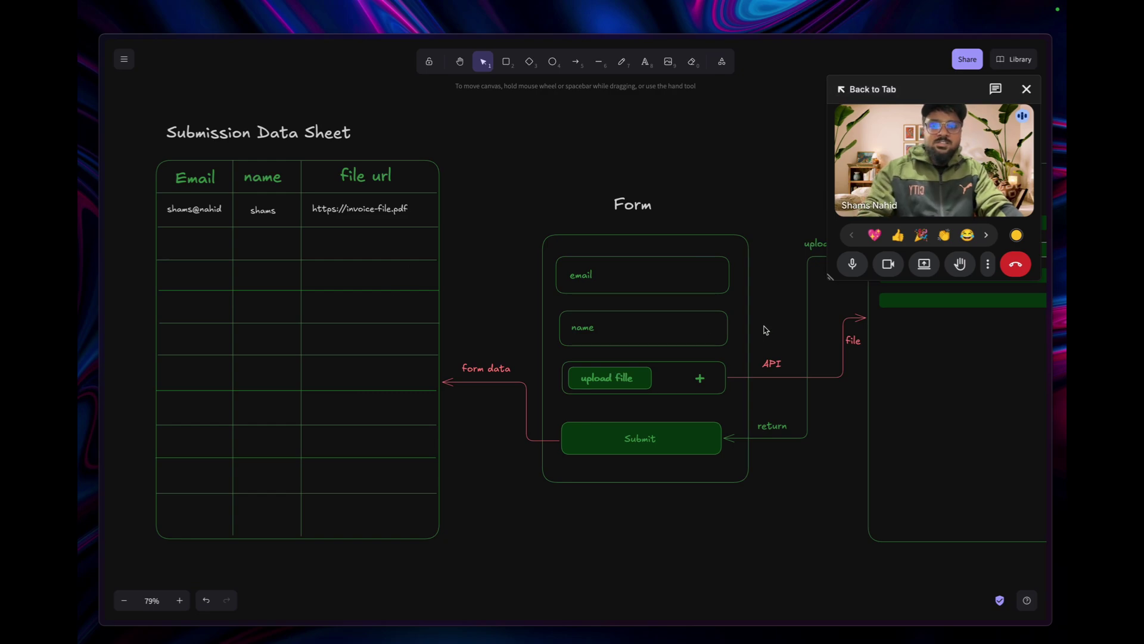
{"action": "scroll", "coordinate": [765, 330], "scroll_direction": "up", "scroll_amount": 3, "text": "ctrl"}
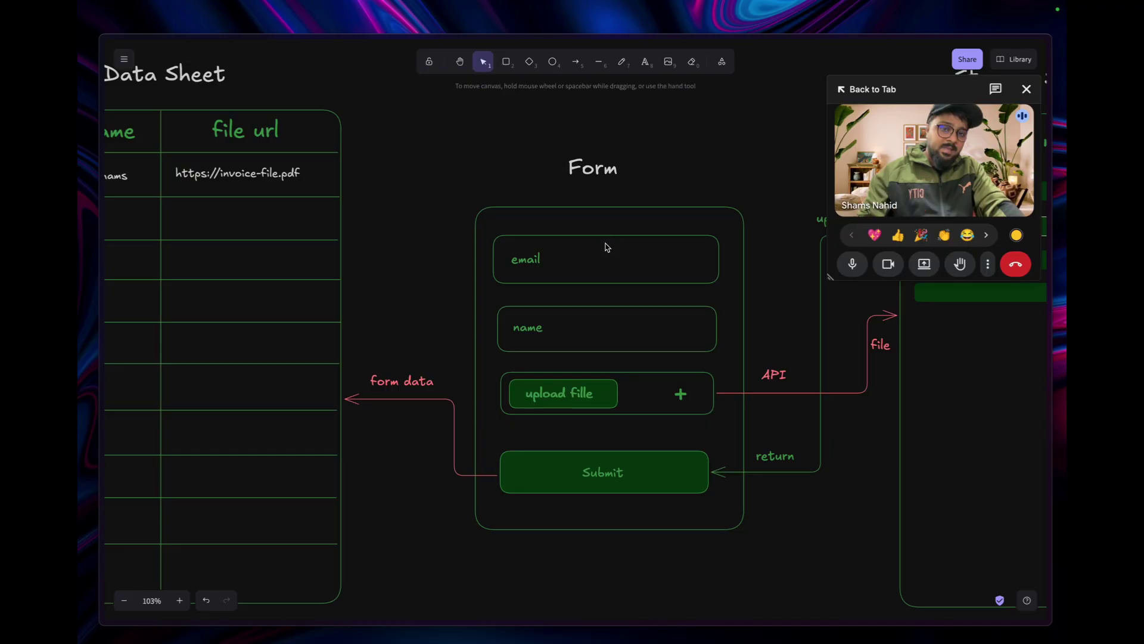
{"action": "left_click", "coordinate": [636, 371]}
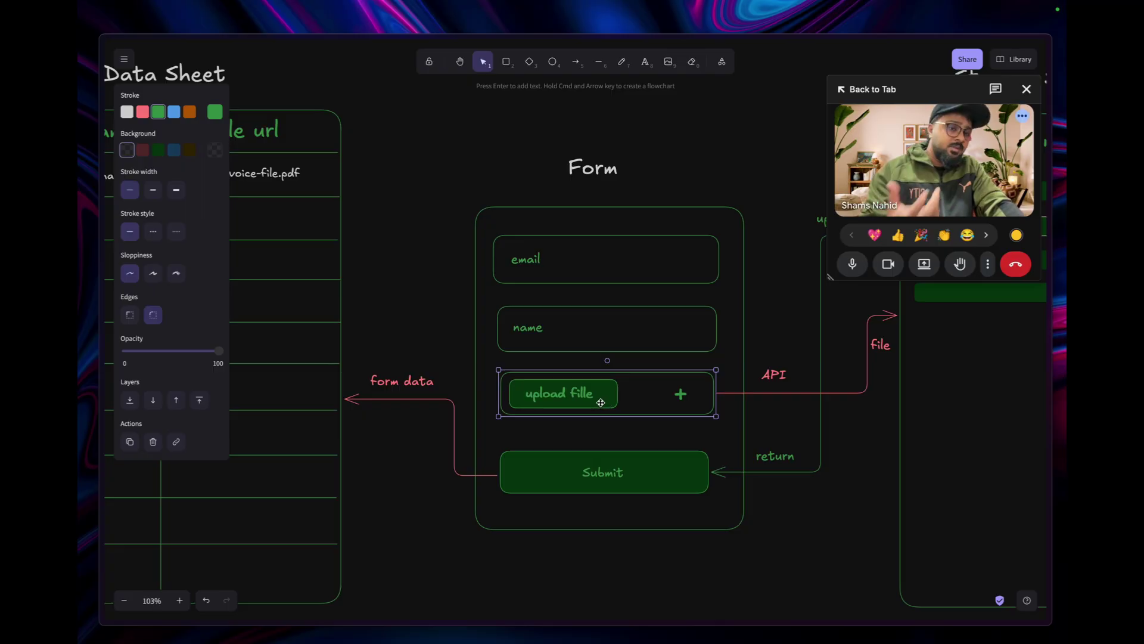
{"action": "left_click", "coordinate": [581, 398]}
{"action": "left_click", "coordinate": [823, 492]}
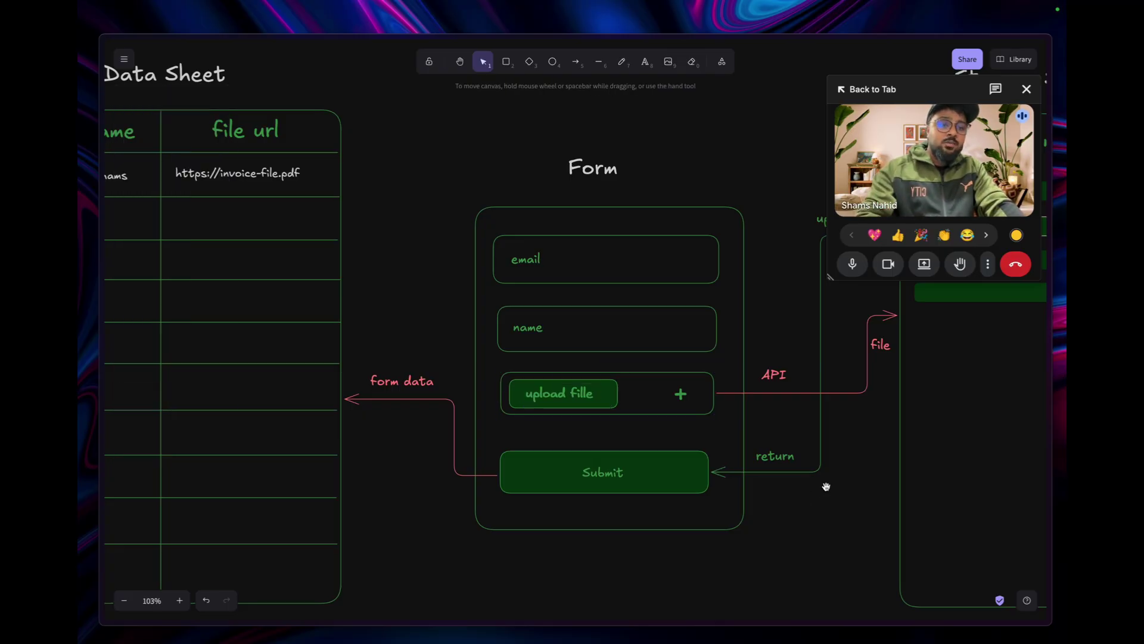
Follow the diagram from the form's upload field to the Cloudinary storage server and inspect its second file entry.
{"action": "left_click_drag", "start_coordinate": [825, 482], "coordinate": [475, 481]}
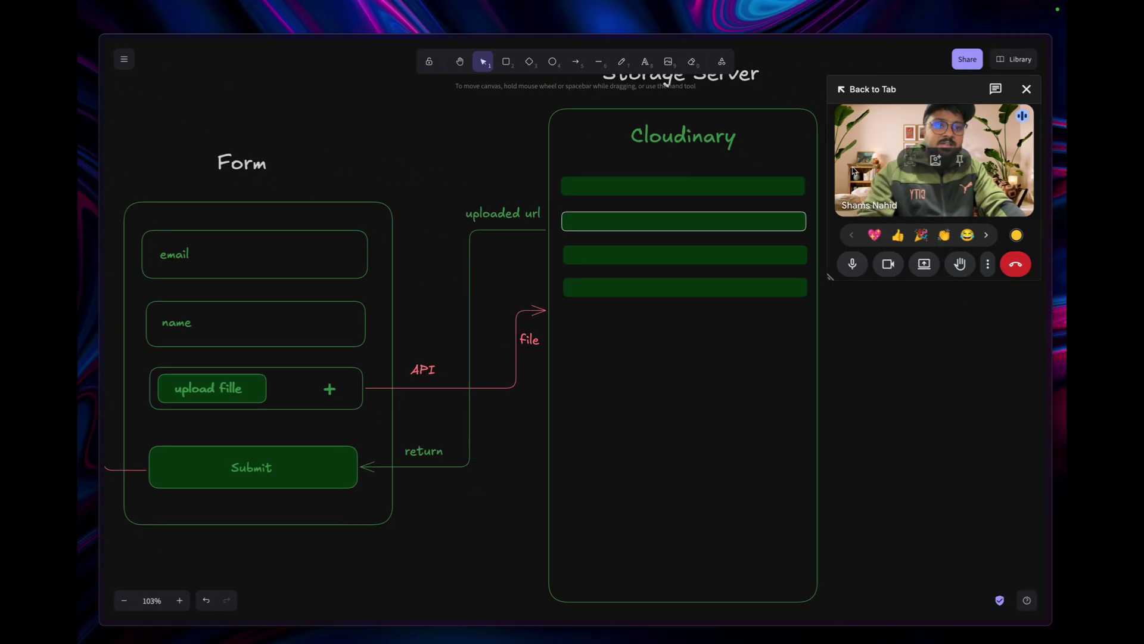
{"action": "left_click", "coordinate": [242, 387]}
{"action": "left_click", "coordinate": [346, 417]}
{"action": "left_click", "coordinate": [345, 418]}
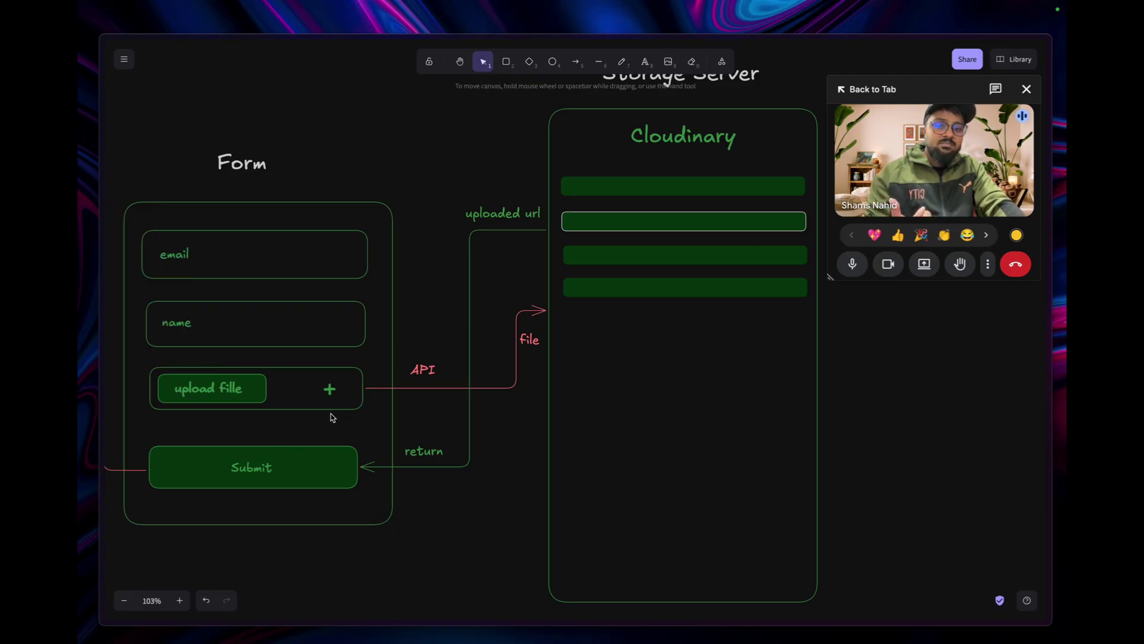
{"action": "scroll", "coordinate": [584, 348], "scroll_direction": "up", "scroll_amount": 2}
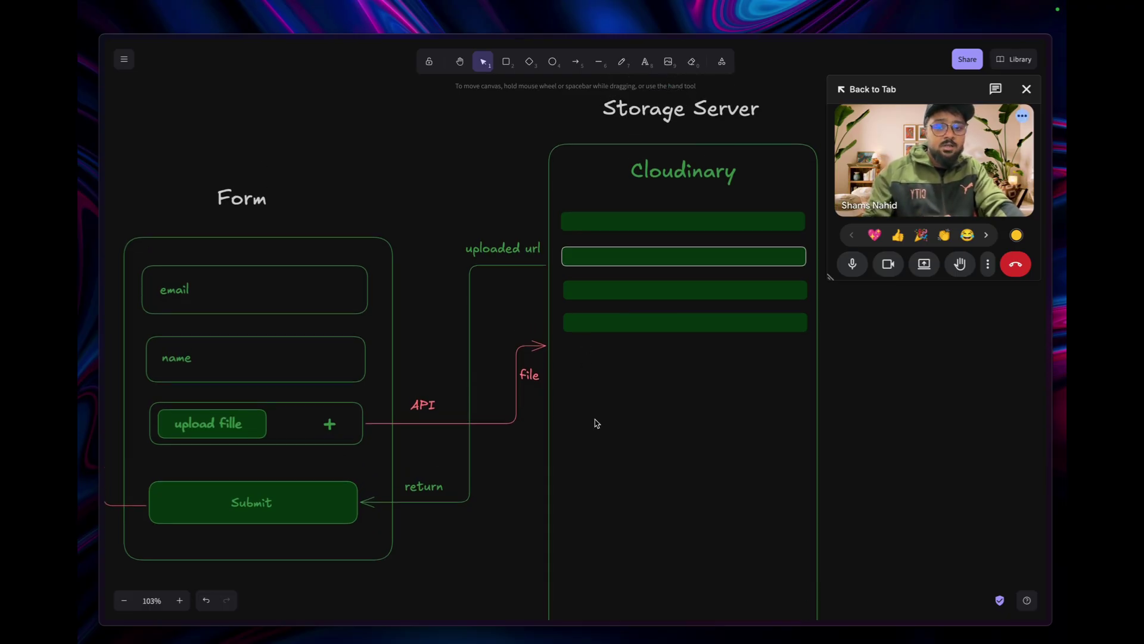
{"action": "left_click", "coordinate": [633, 260]}
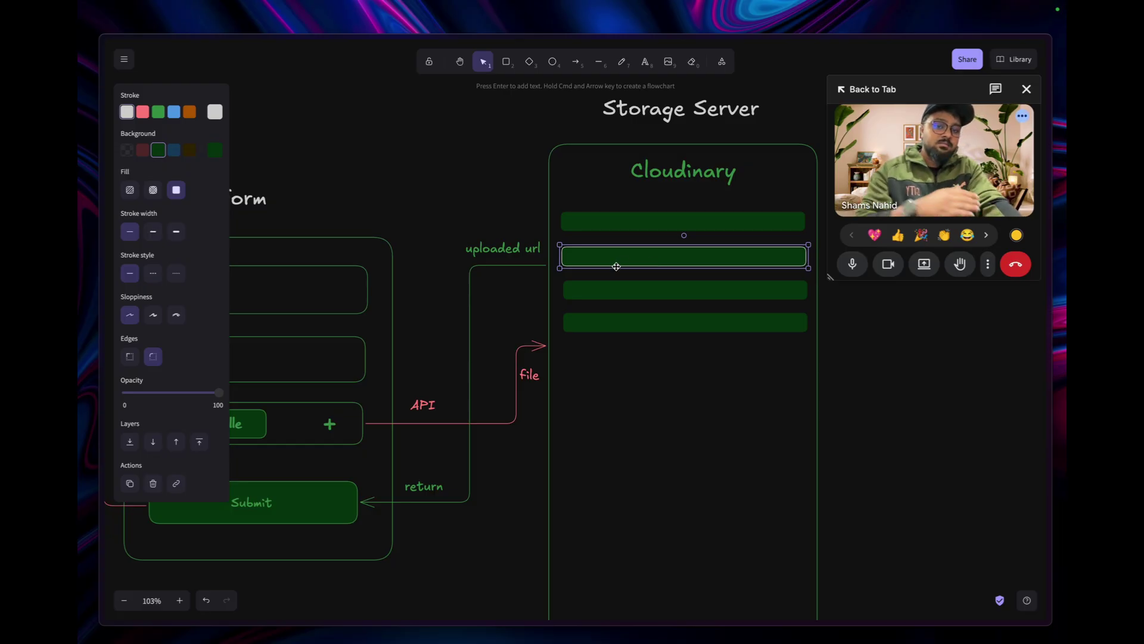
Trace the diagram from the uploaded URL through Submit to the Submission Data Sheet, including the example submission e-mail.
{"action": "left_click_drag", "start_coordinate": [456, 528], "coordinate": [584, 537]}
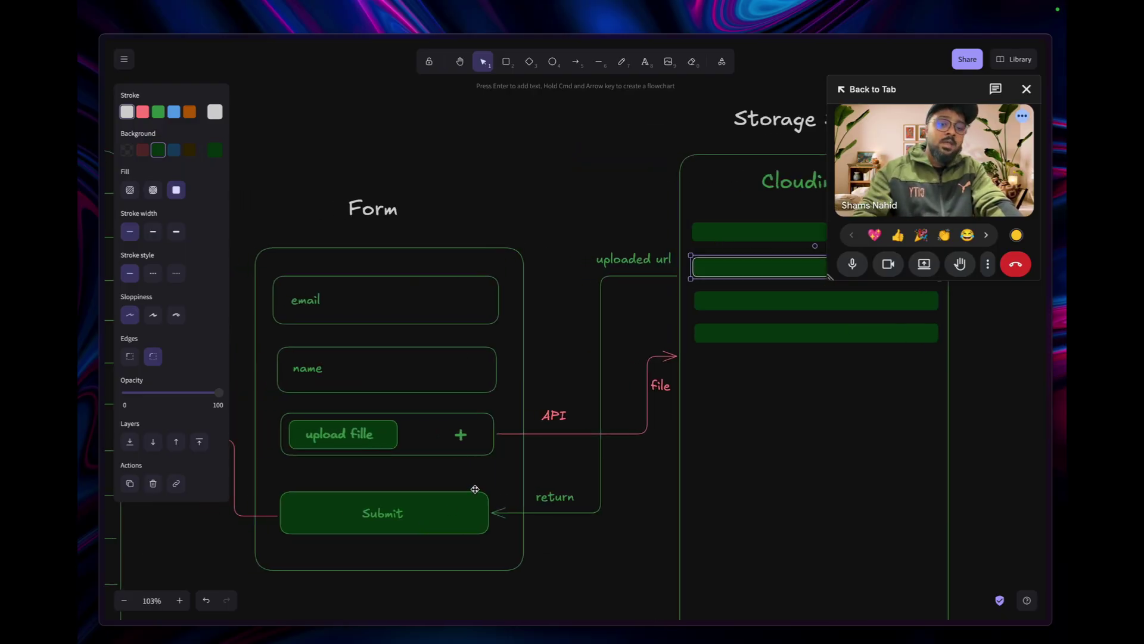
{"action": "scroll", "coordinate": [452, 488], "scroll_direction": "left", "scroll_amount": 3}
{"action": "left_click", "coordinate": [544, 502]}
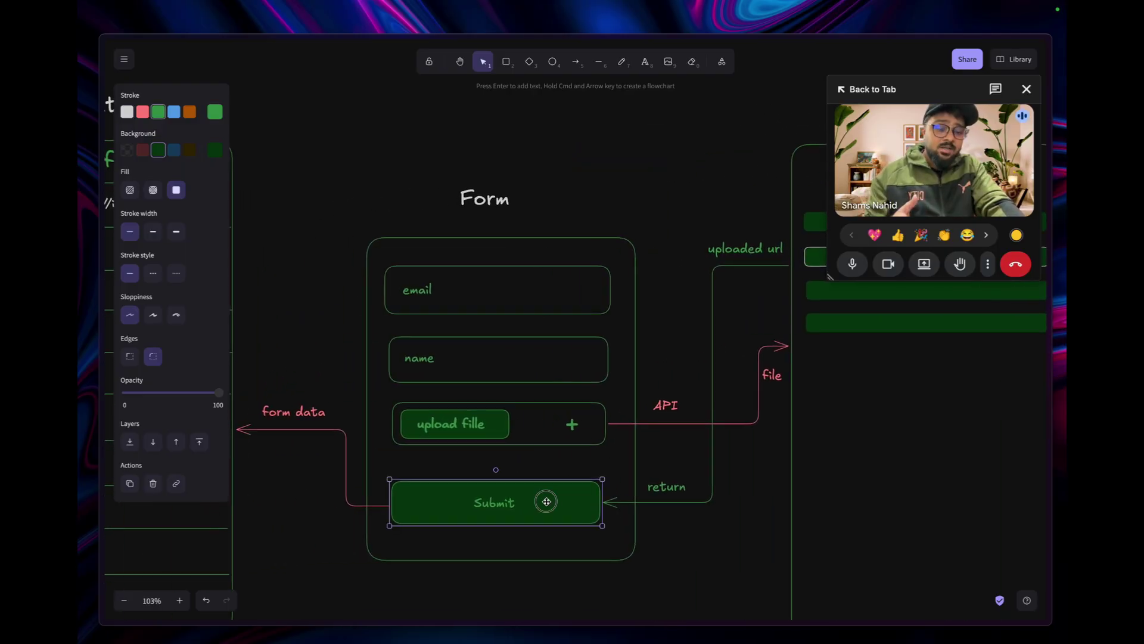
{"action": "scroll", "coordinate": [388, 447], "scroll_direction": "left", "scroll_amount": 3}
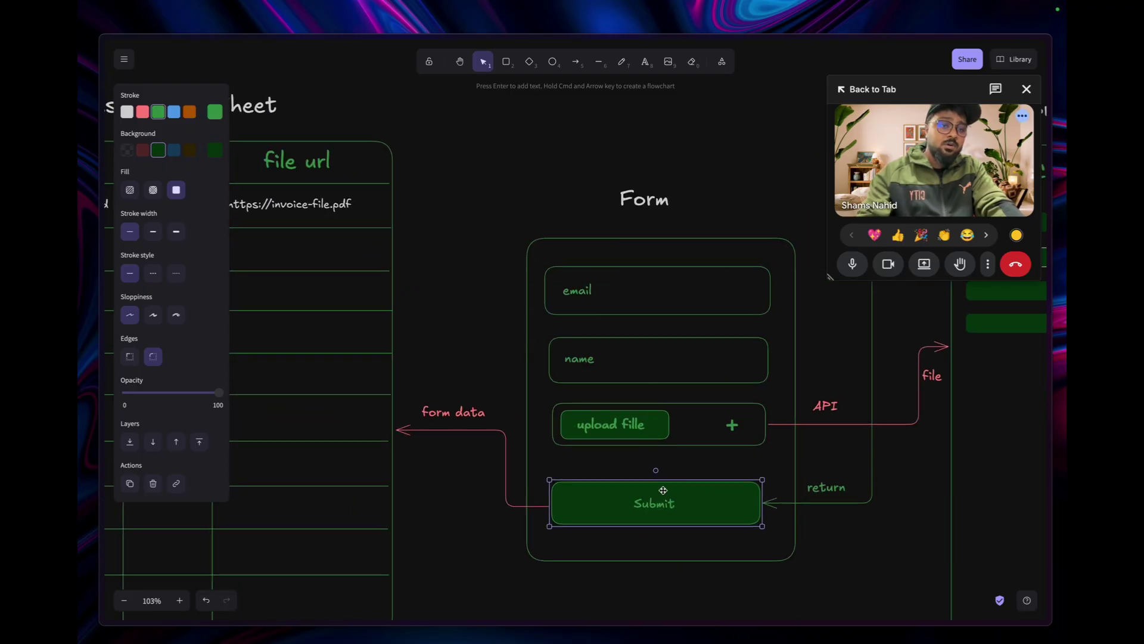
{"action": "left_click", "coordinate": [627, 432]}
{"action": "left_click", "coordinate": [493, 382]}
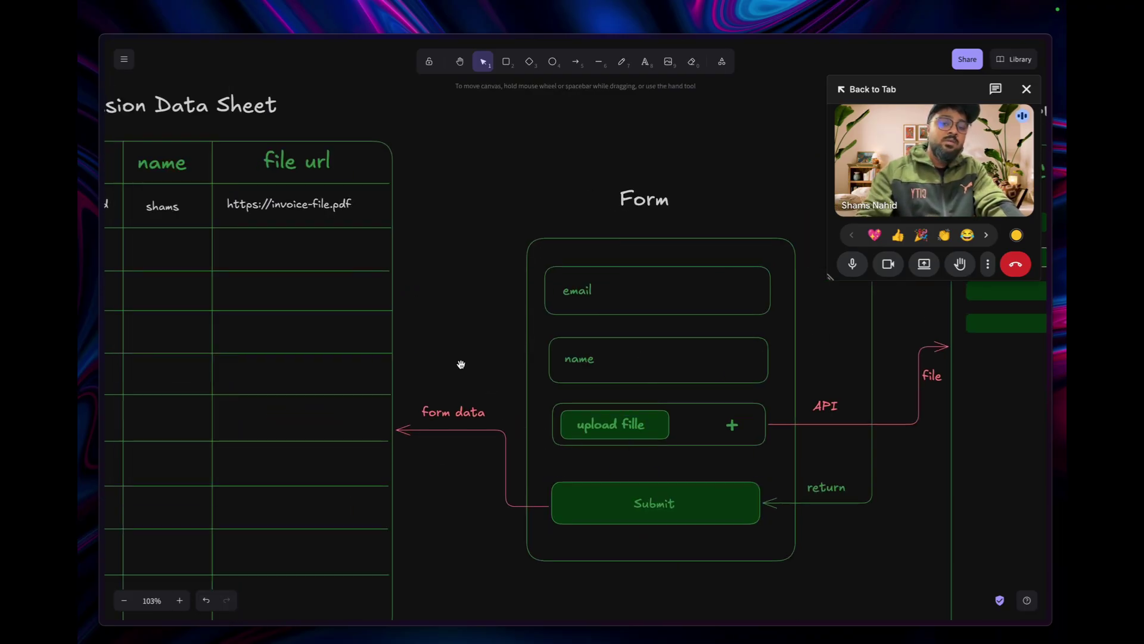
{"action": "scroll", "coordinate": [462, 365], "scroll_direction": "left", "scroll_amount": 5}
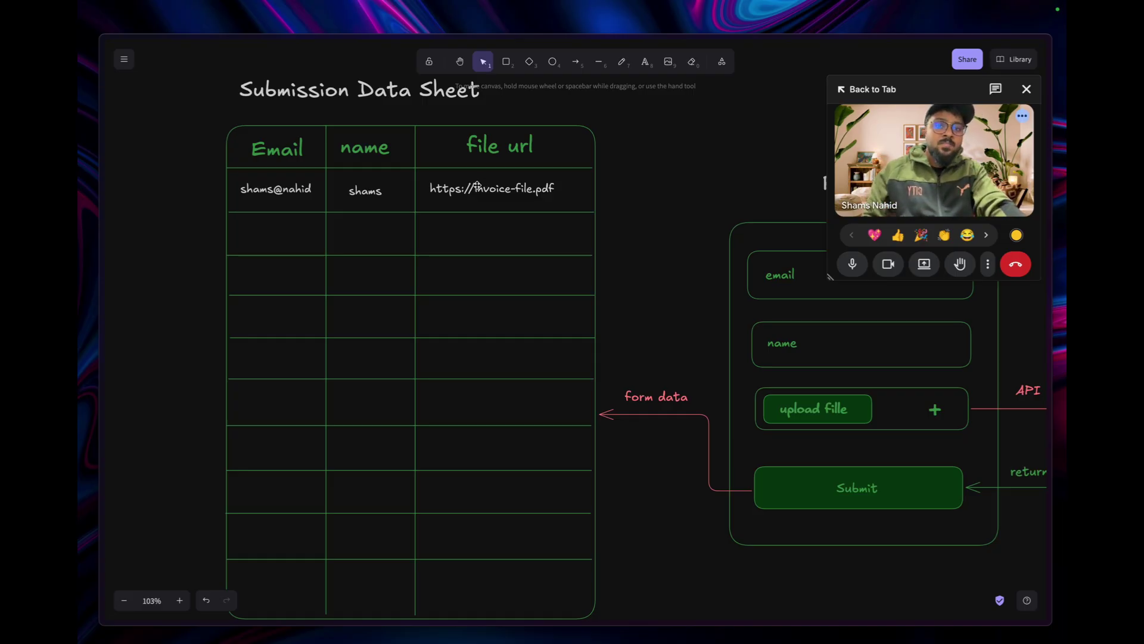
{"action": "scroll", "coordinate": [484, 186], "scroll_direction": "up", "scroll_amount": 1}
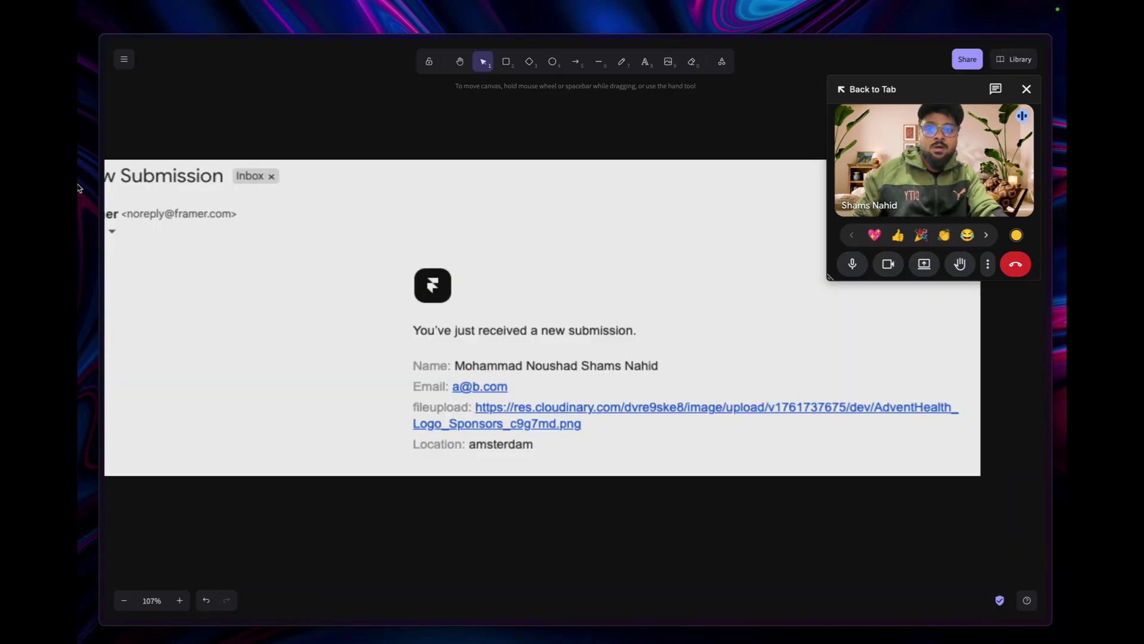
Switch back to the Framer project and select the portfolio page's Form layer to view its settings.
{"action": "mouse_move", "coordinate": [79, 186]}
{"action": "left_click", "coordinate": [146, 197]}
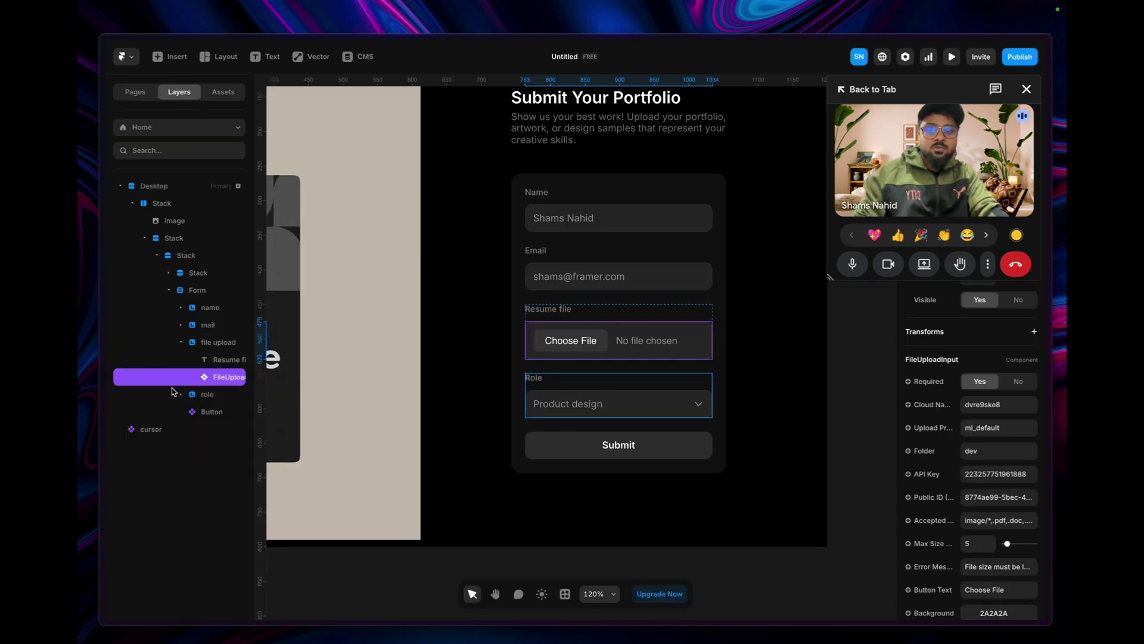
{"action": "mouse_move", "coordinate": [232, 383]}
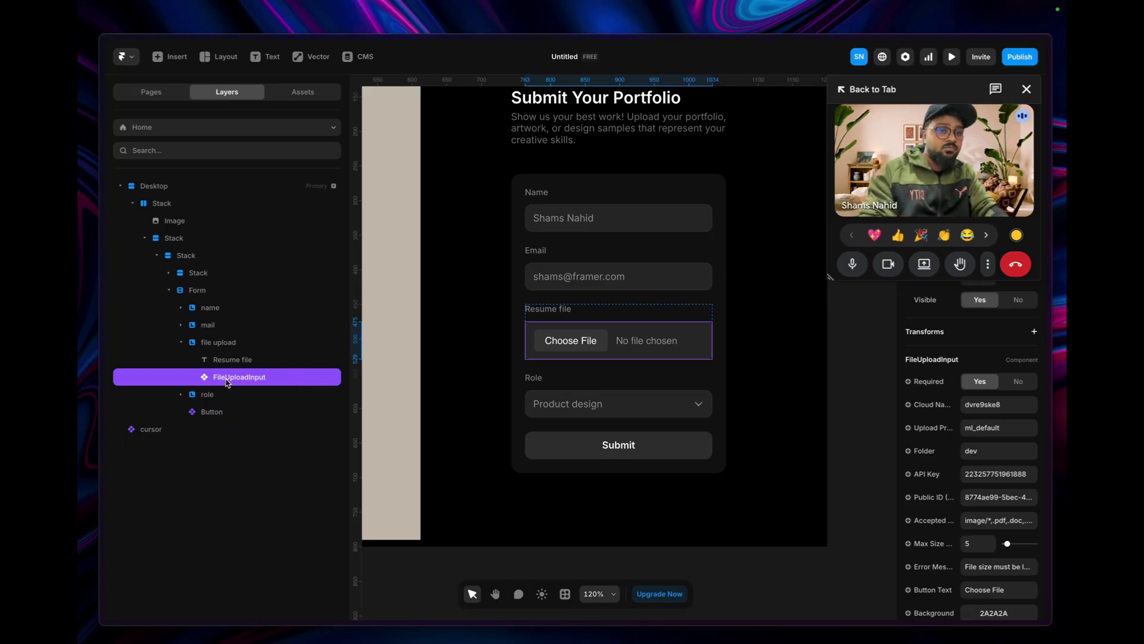
{"action": "left_click", "coordinate": [208, 291]}
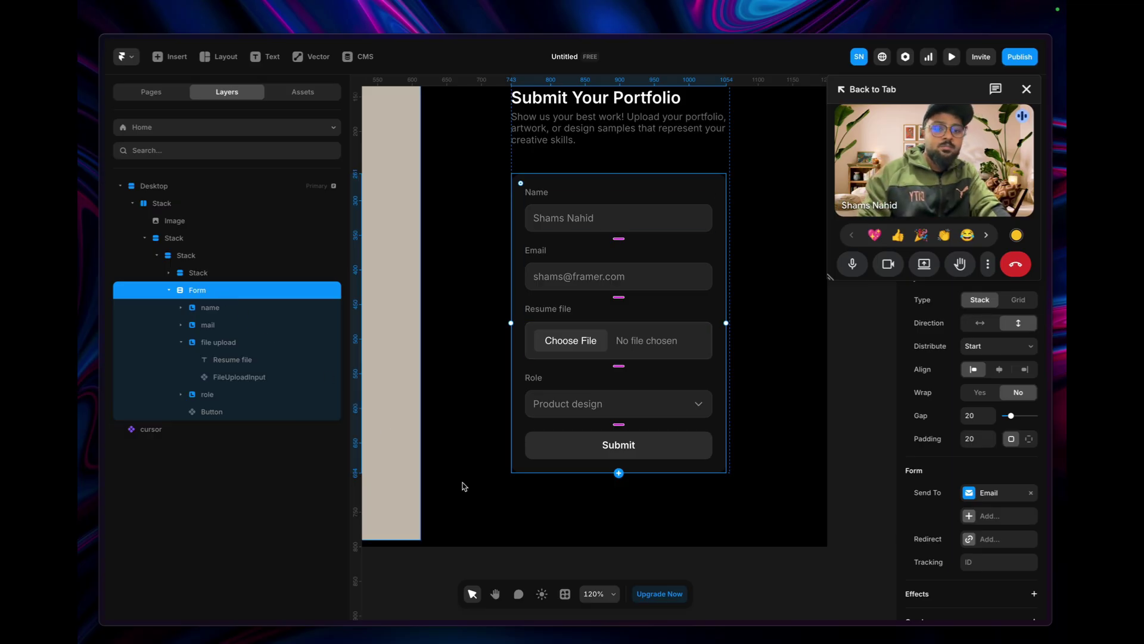
Insert a Form Builder form on the empty canvas below the Desktop frame.
{"action": "scroll", "coordinate": [636, 500], "scroll_direction": "down", "scroll_amount": 7}
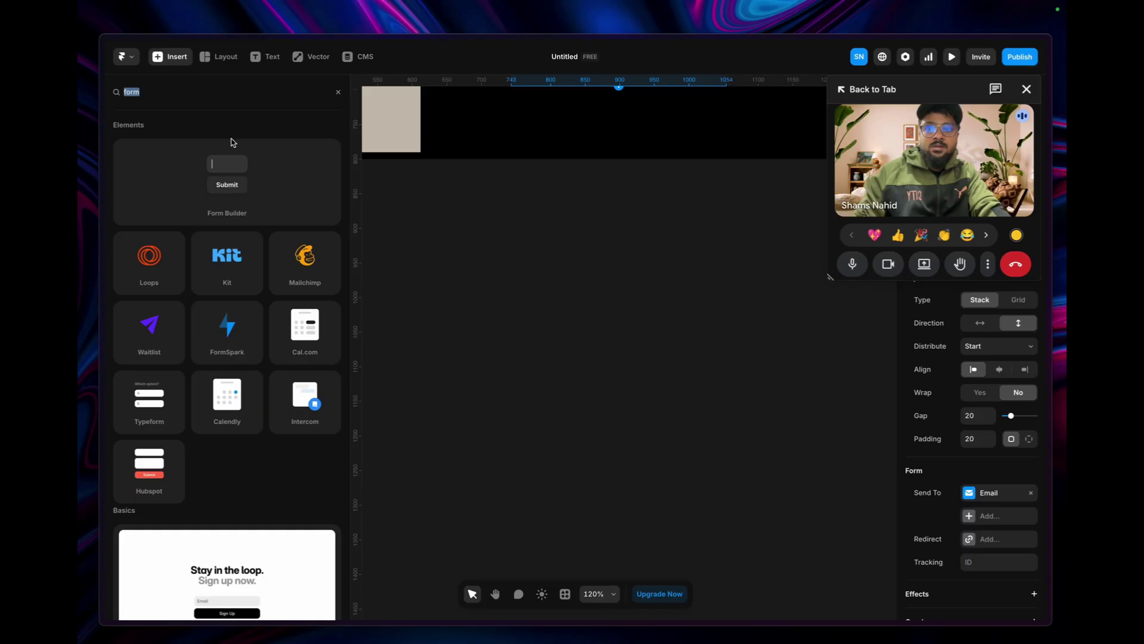
{"action": "left_click_drag", "start_coordinate": [232, 142], "coordinate": [556, 365]}
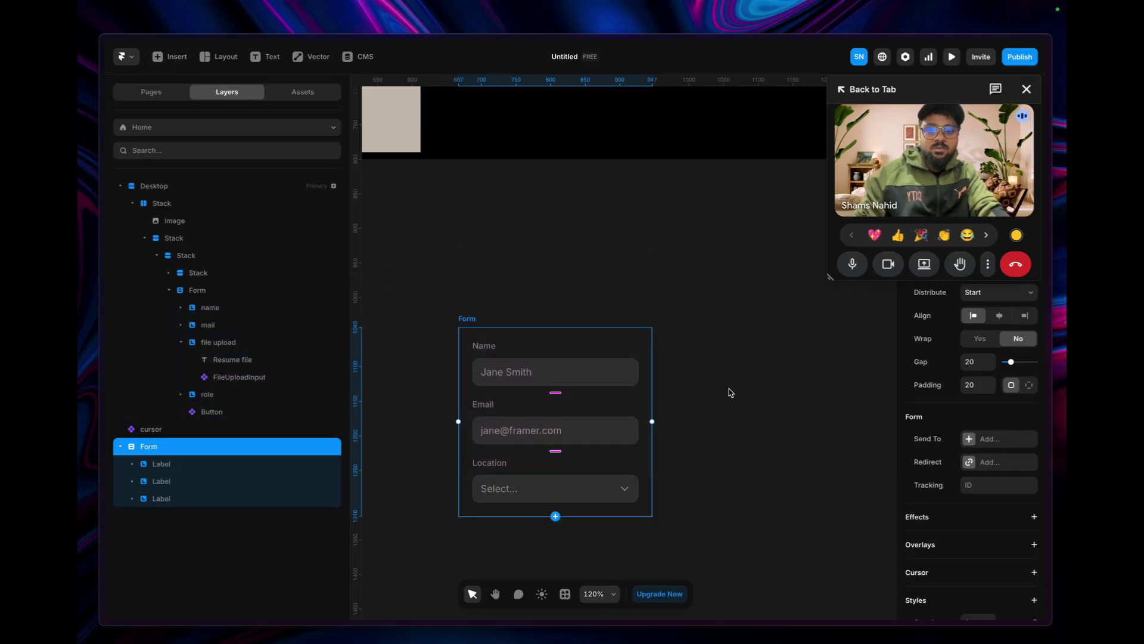
{"action": "scroll", "coordinate": [540, 441], "scroll_direction": "down", "scroll_amount": 3}
Inspect the new form's Name, Email and Location label groups and collapse their layers.
{"action": "left_click", "coordinate": [197, 465]}
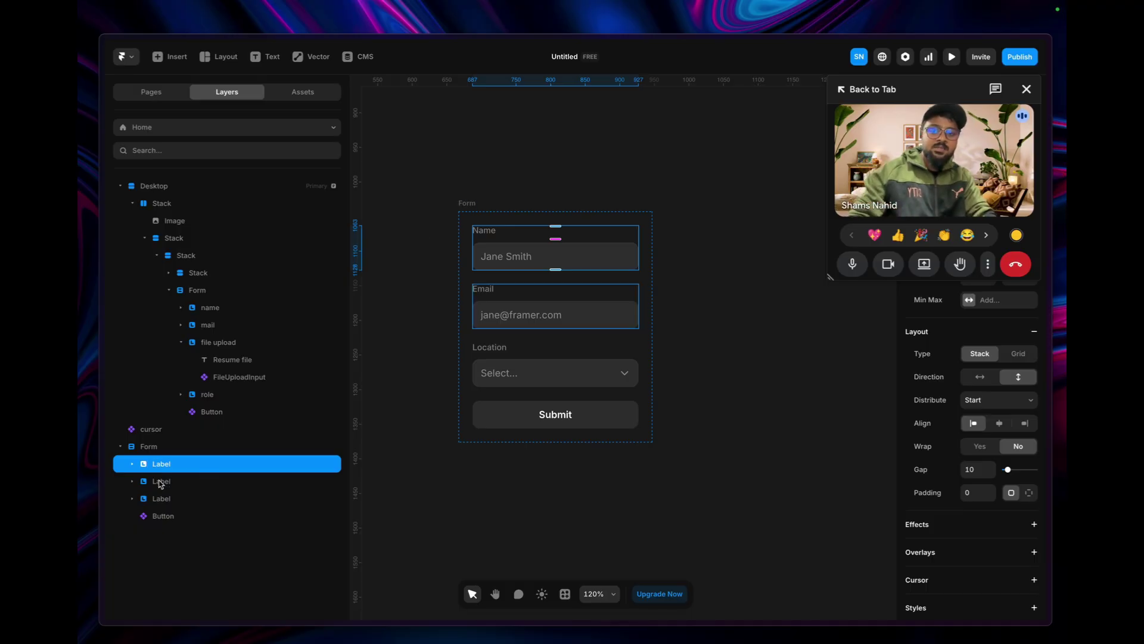
{"action": "left_click", "coordinate": [192, 482]}
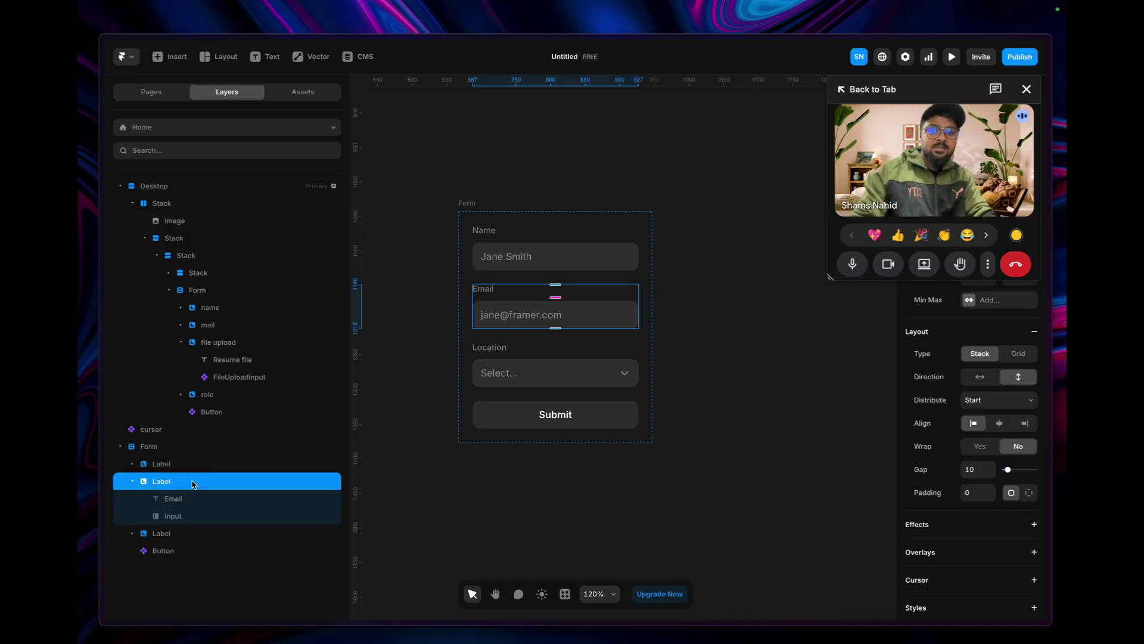
{"action": "left_click", "coordinate": [132, 481]}
{"action": "left_click", "coordinate": [173, 498]}
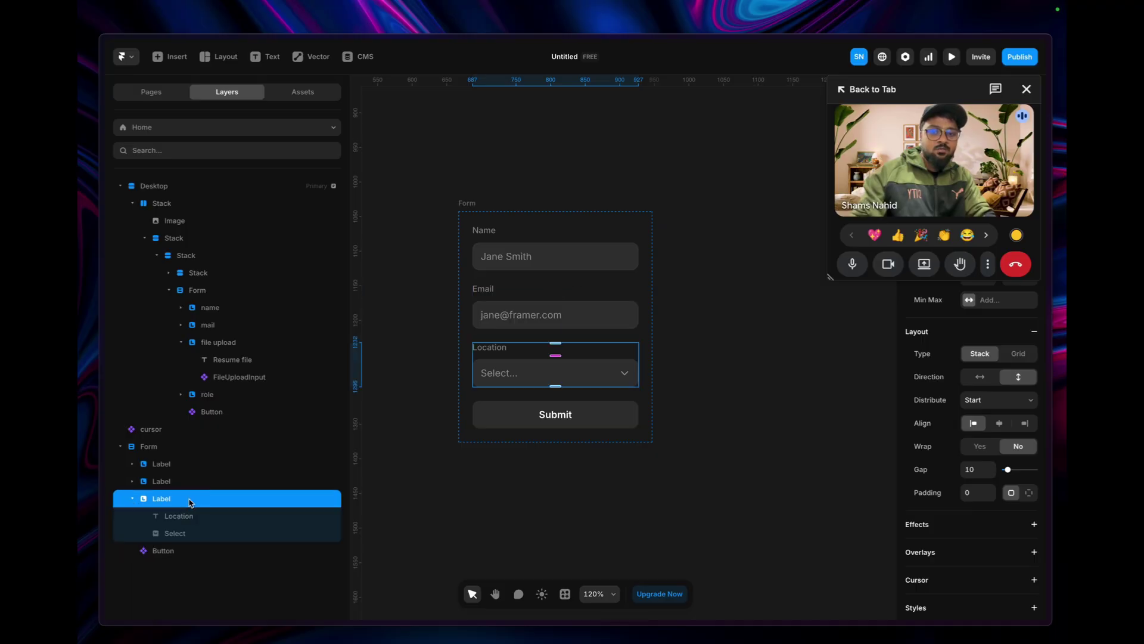
{"action": "left_click", "coordinate": [134, 498]}
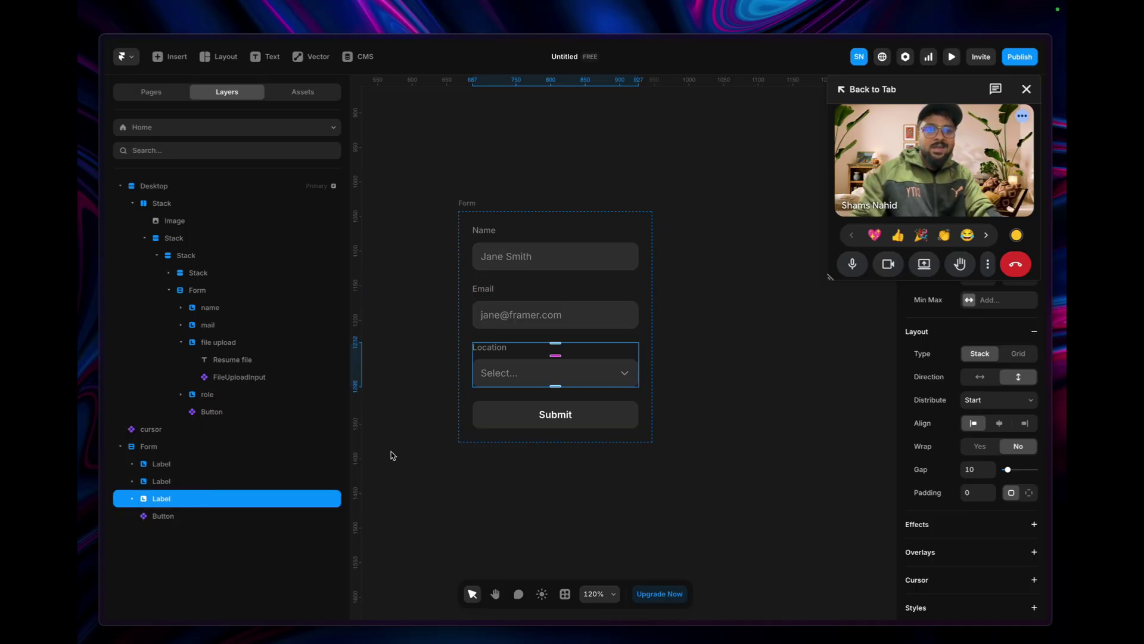
Duplicate the Location label group in the new form and delete the Select from the copy.
{"action": "key", "text": "super+d"}
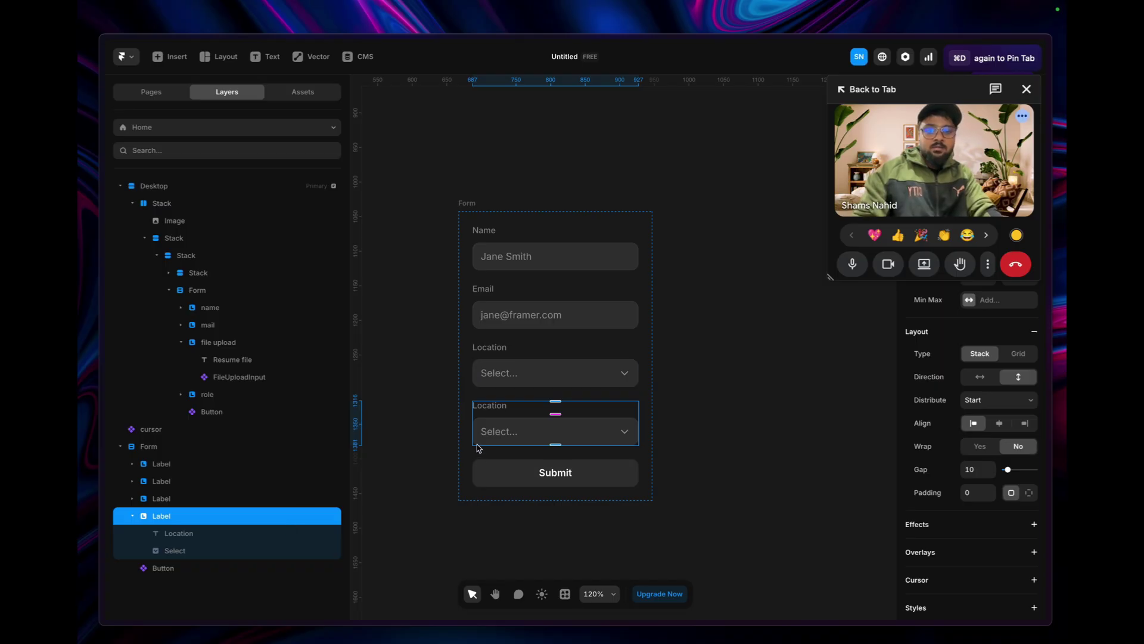
{"action": "left_click", "coordinate": [176, 551]}
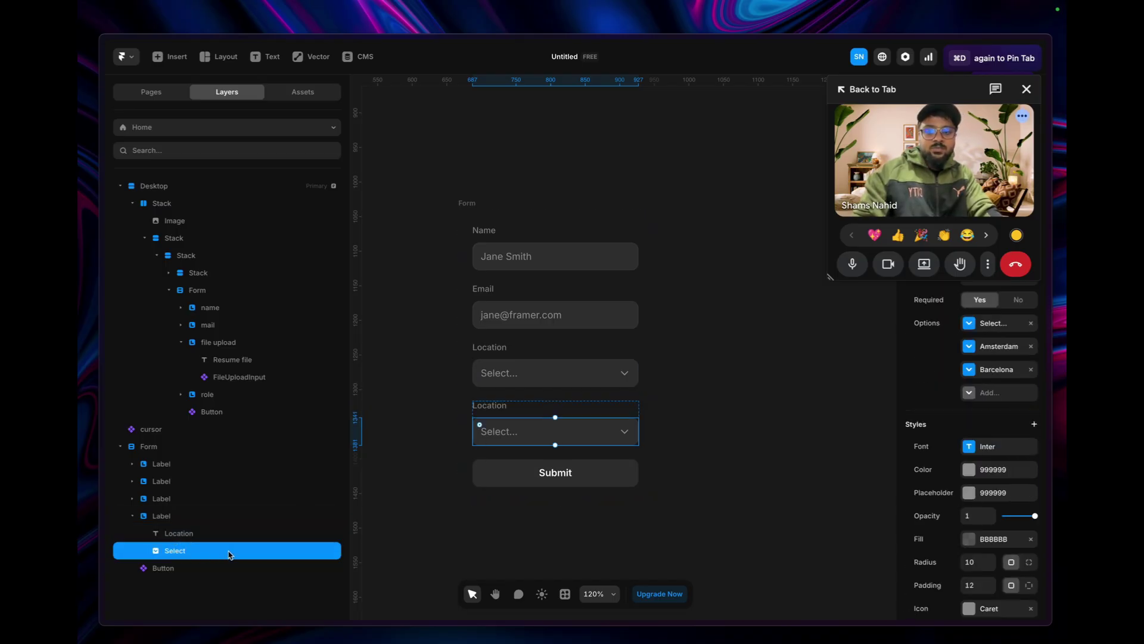
{"action": "key", "text": "Delete"}
Copy the FileUploadInput component from the portfolio form's Resume file field.
{"action": "scroll", "coordinate": [403, 441], "scroll_direction": "up", "scroll_amount": 5}
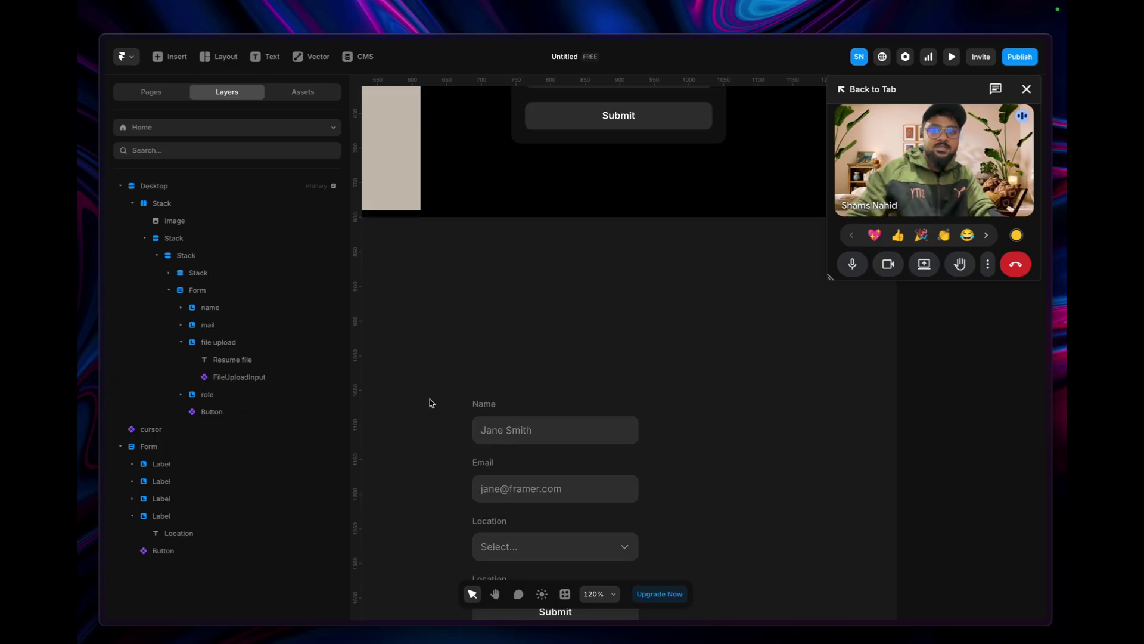
{"action": "scroll", "coordinate": [621, 164], "scroll_direction": "up", "scroll_amount": 2}
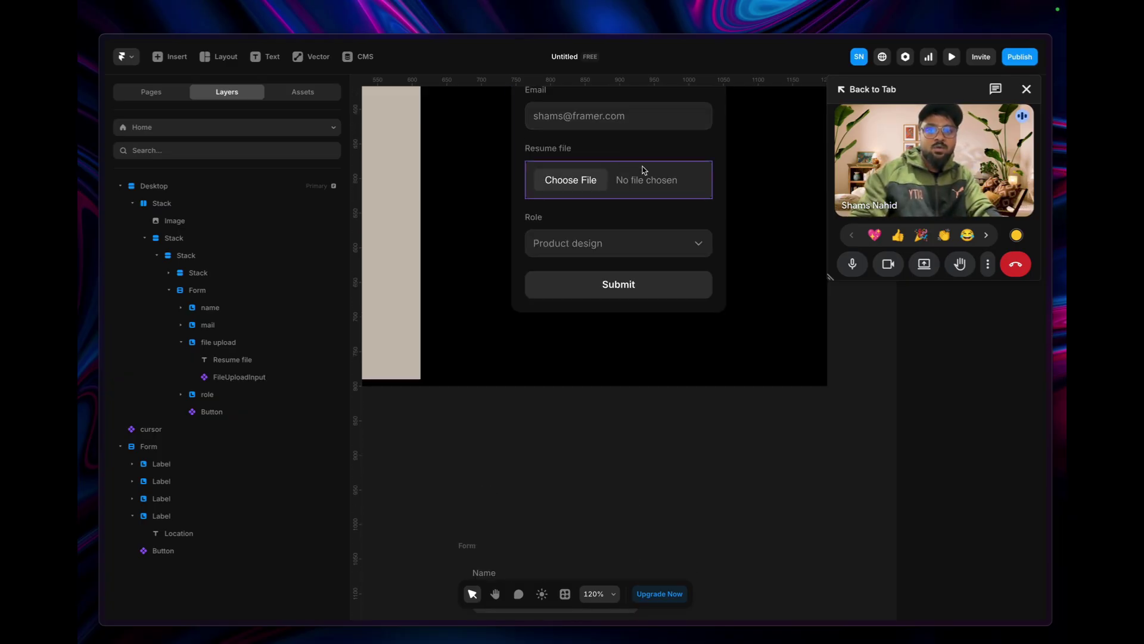
{"action": "left_click", "coordinate": [644, 171]}
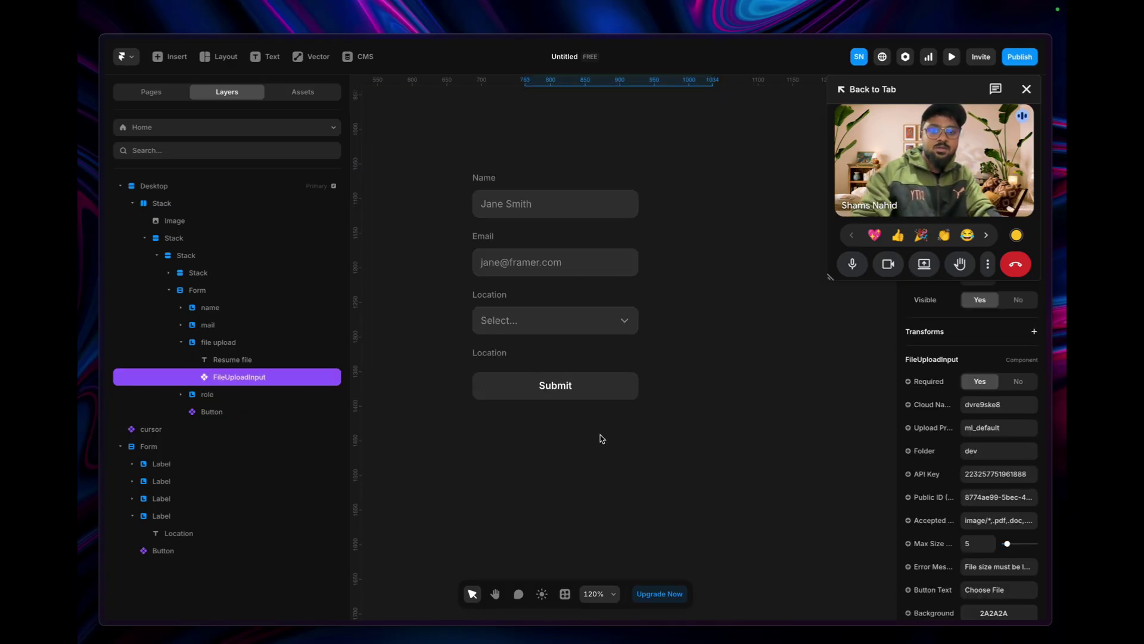
{"action": "scroll", "coordinate": [600, 439], "scroll_direction": "down", "scroll_amount": 5}
Rename the duplicated label group upload_file and paste the FileUploadInput component into it.
{"action": "left_click", "coordinate": [499, 353]}
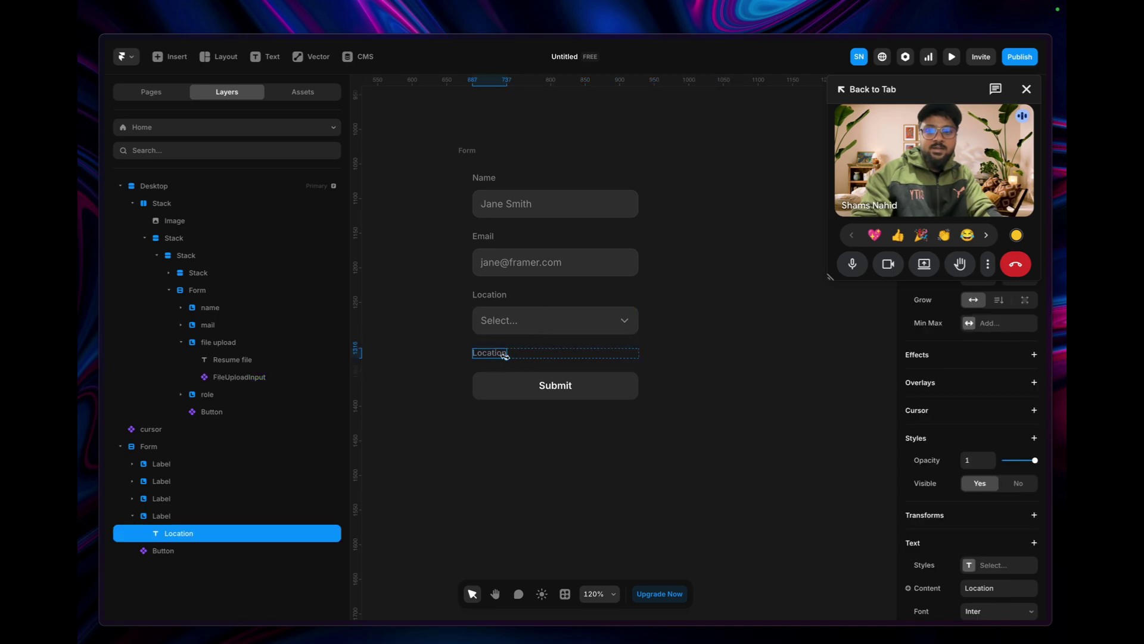
{"action": "left_click", "coordinate": [186, 518]}
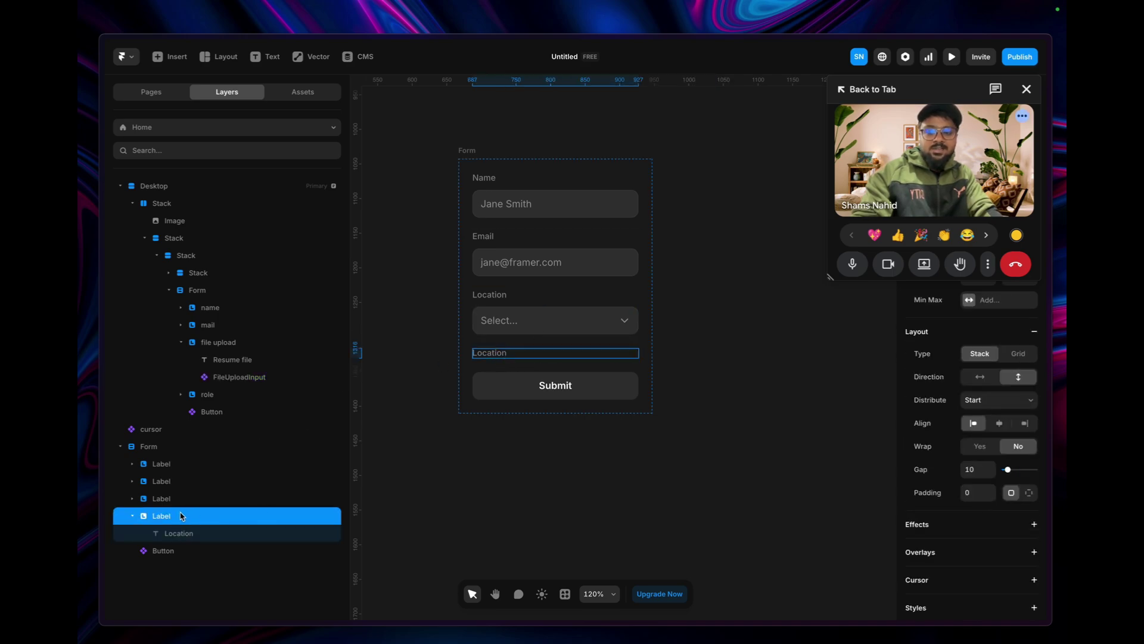
{"action": "double_click", "coordinate": [166, 519]}
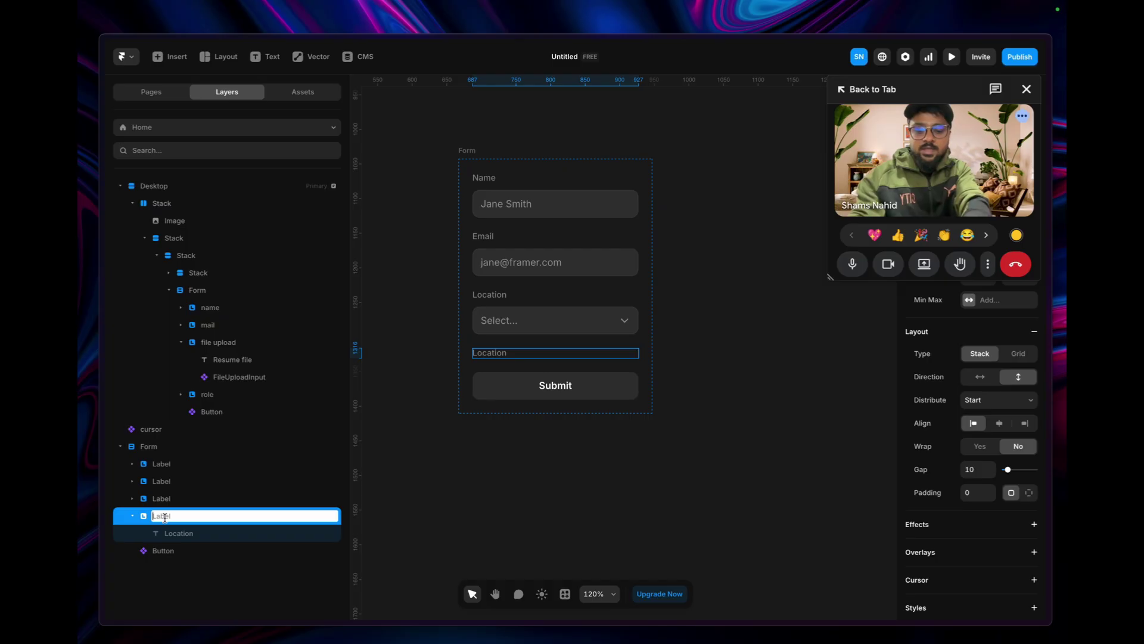
{"action": "type", "text": "upload_file"}
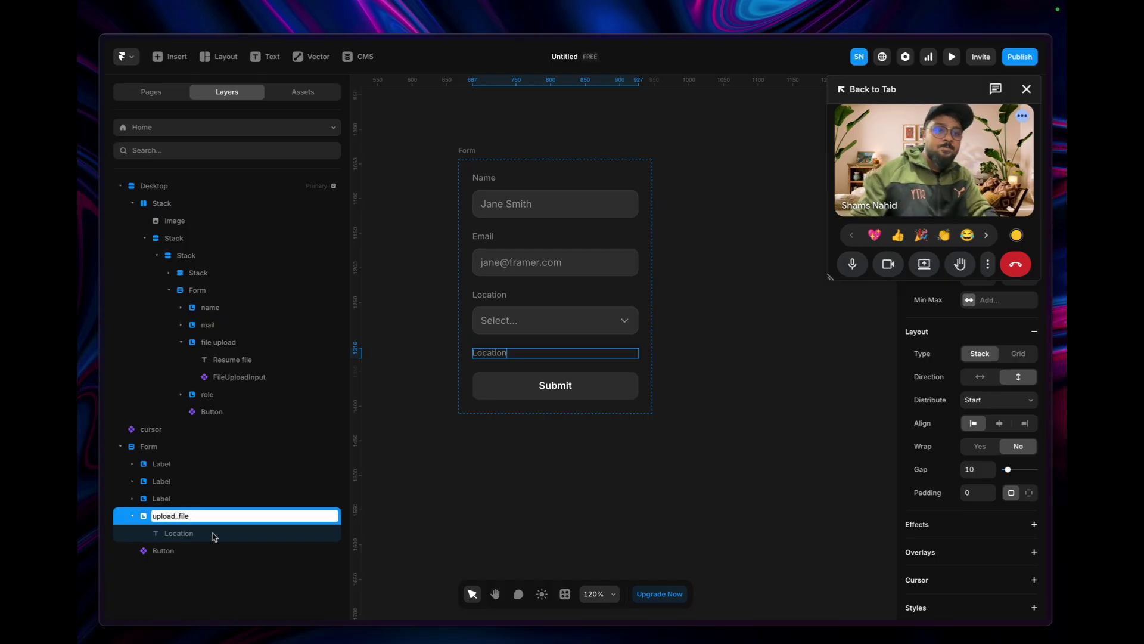
{"action": "left_click", "coordinate": [234, 532]}
{"action": "left_click", "coordinate": [226, 515]}
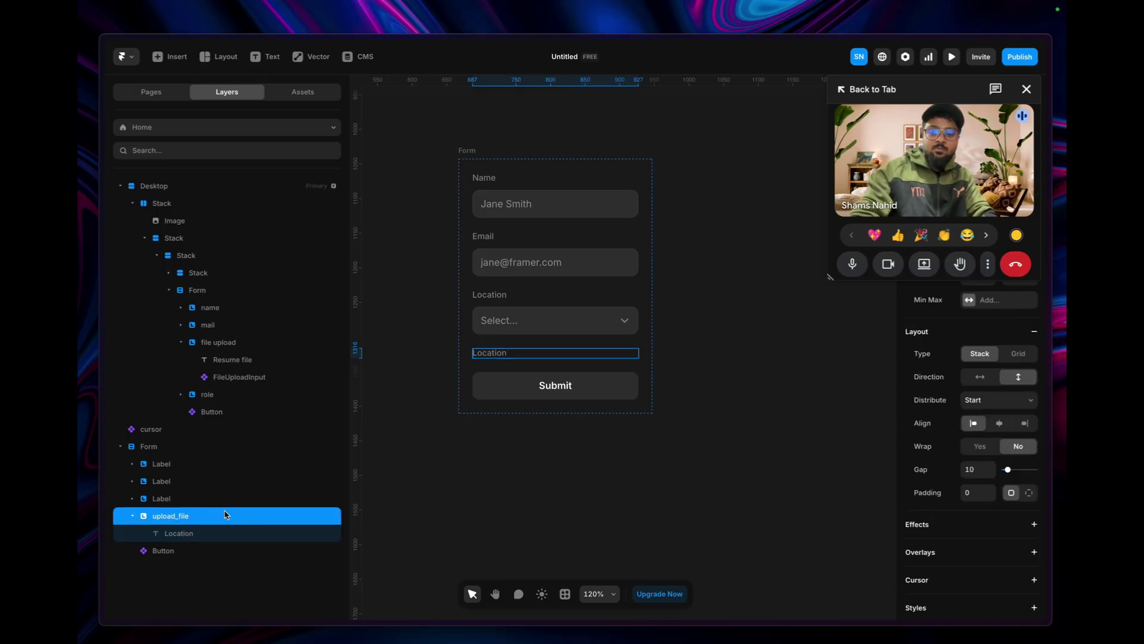
{"action": "key", "text": "ctrl+v"}
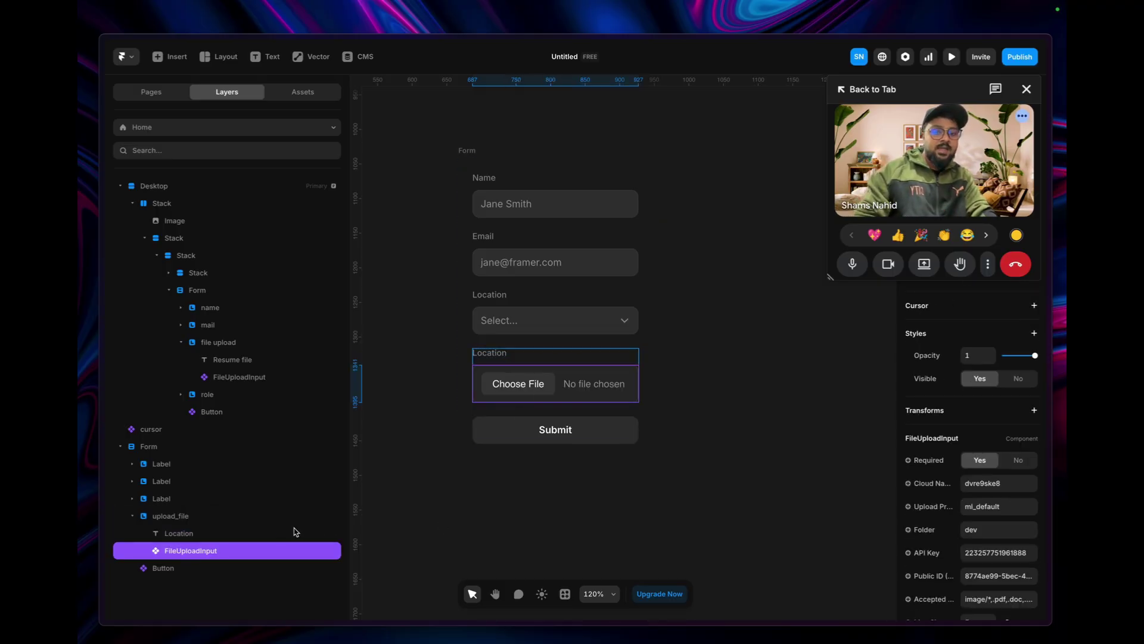
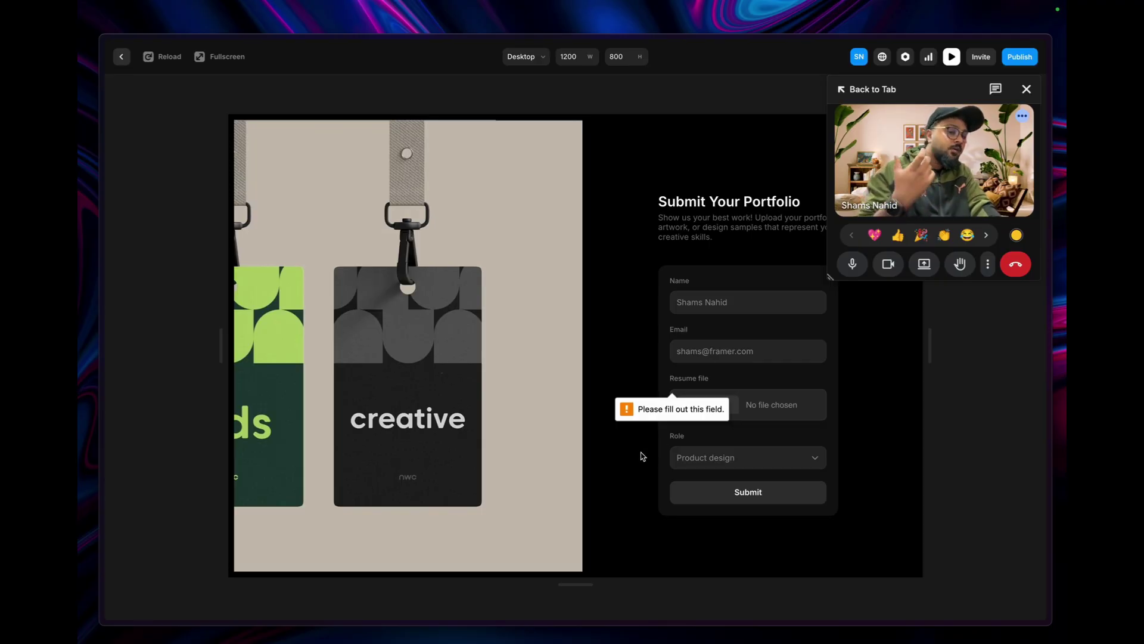
Leave the site preview, switch to the Cloudinary console and skip its main-interest onboarding question.
{"action": "left_click", "coordinate": [121, 56]}
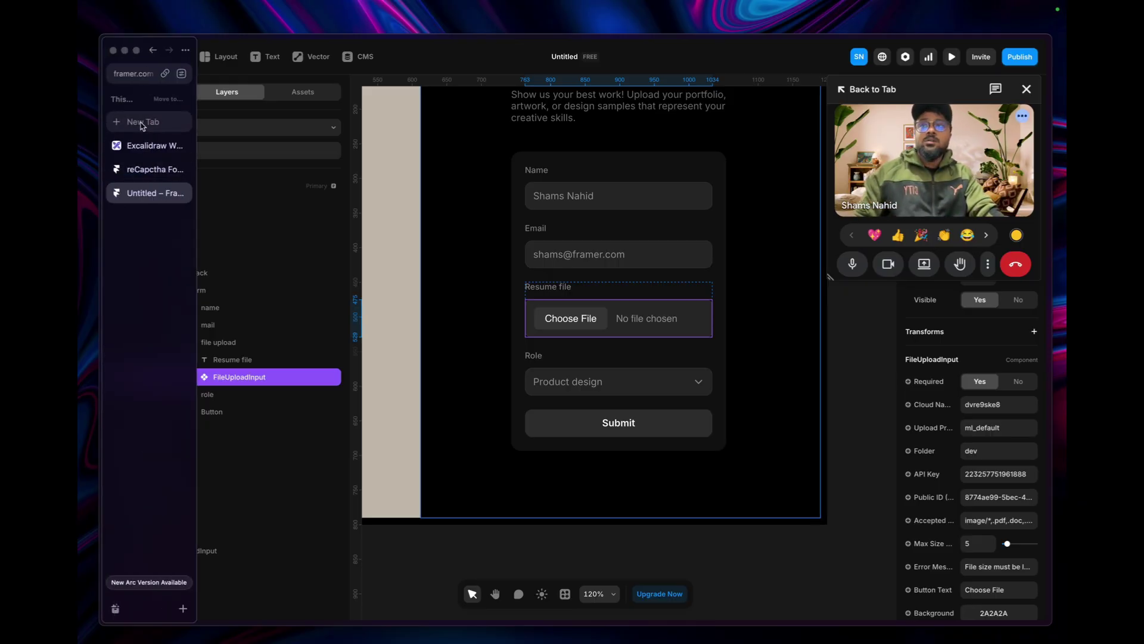
{"action": "key", "text": "super+Tab"}
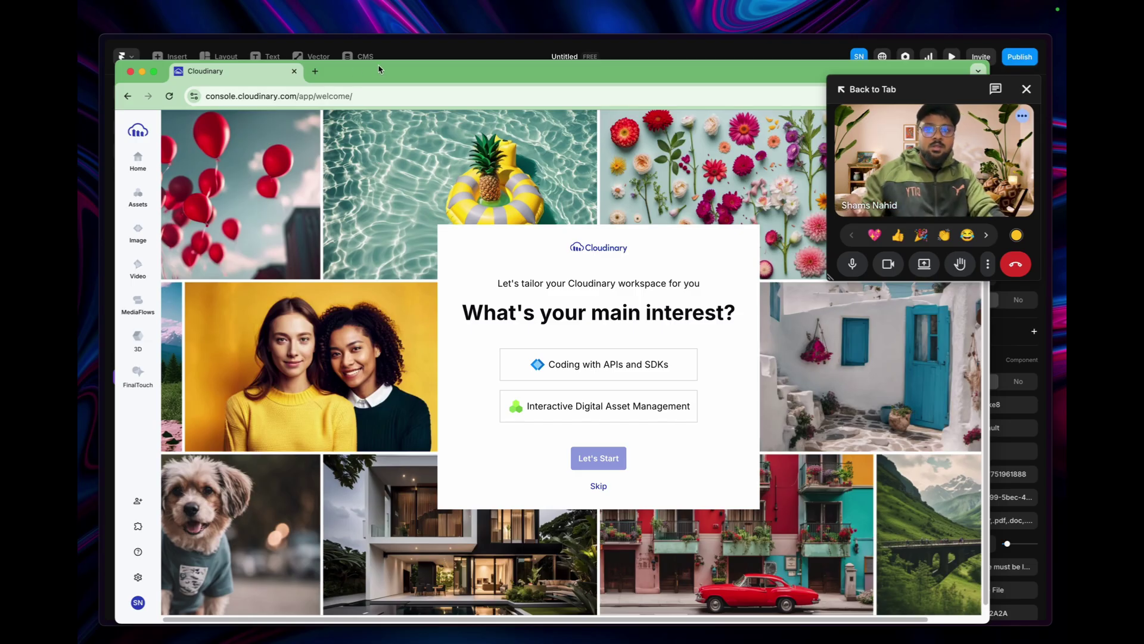
{"action": "left_click_drag", "start_coordinate": [379, 70], "coordinate": [383, 65]}
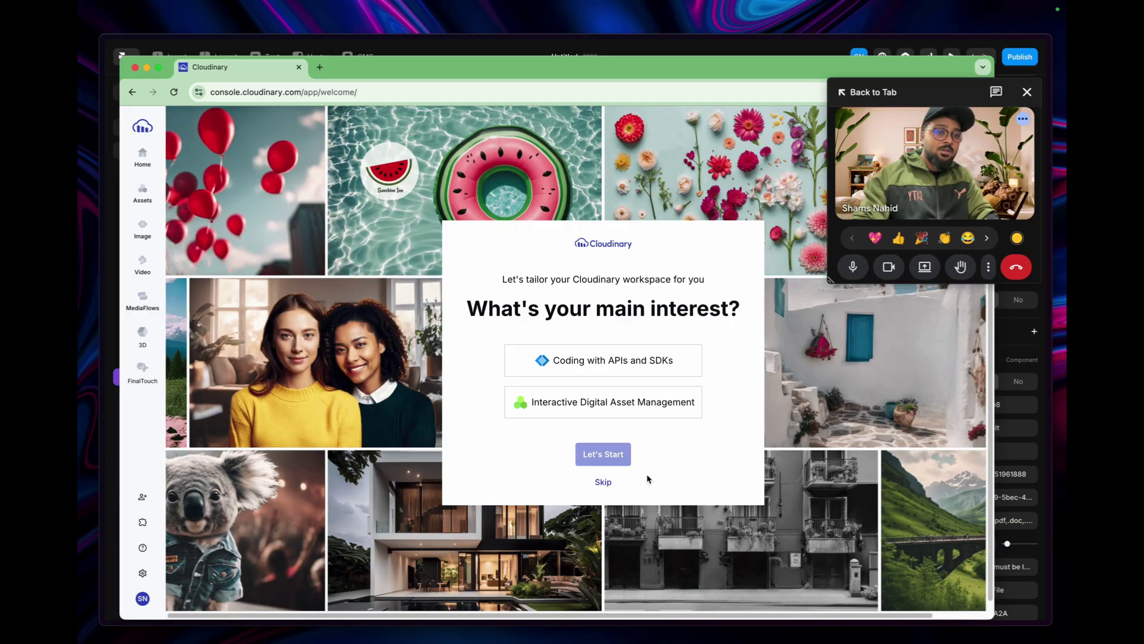
{"action": "left_click", "coordinate": [604, 482]}
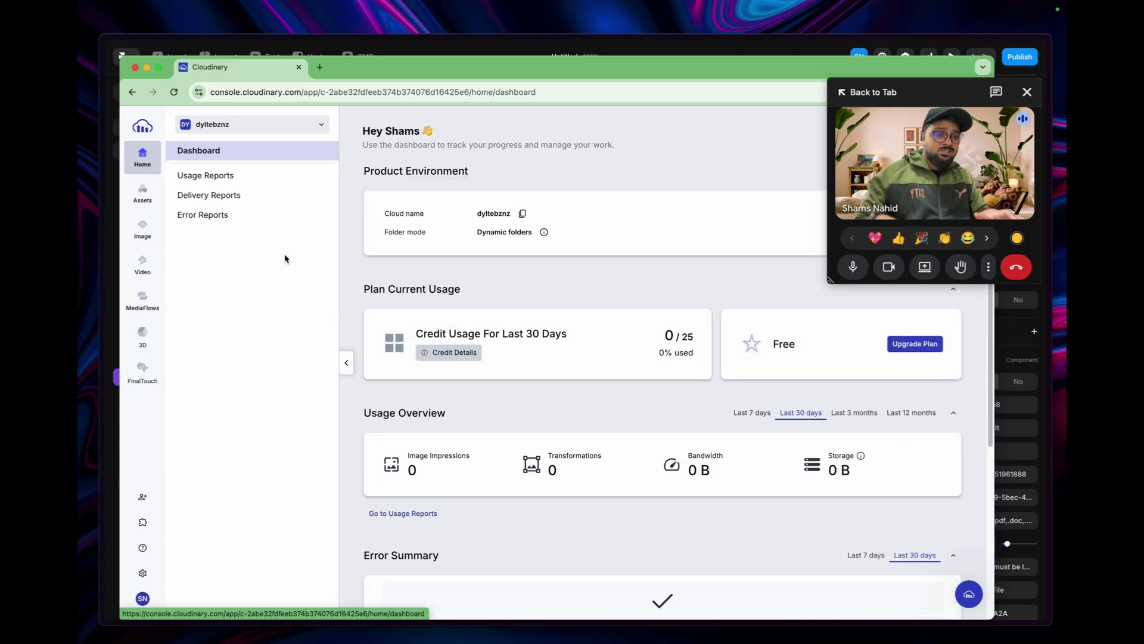
Copy the cloud name dyltebznz from the Cloudinary dashboard into the cloud name setting of the portfolio form's FileUploadInput in Framer.
{"action": "left_click", "coordinate": [522, 214]}
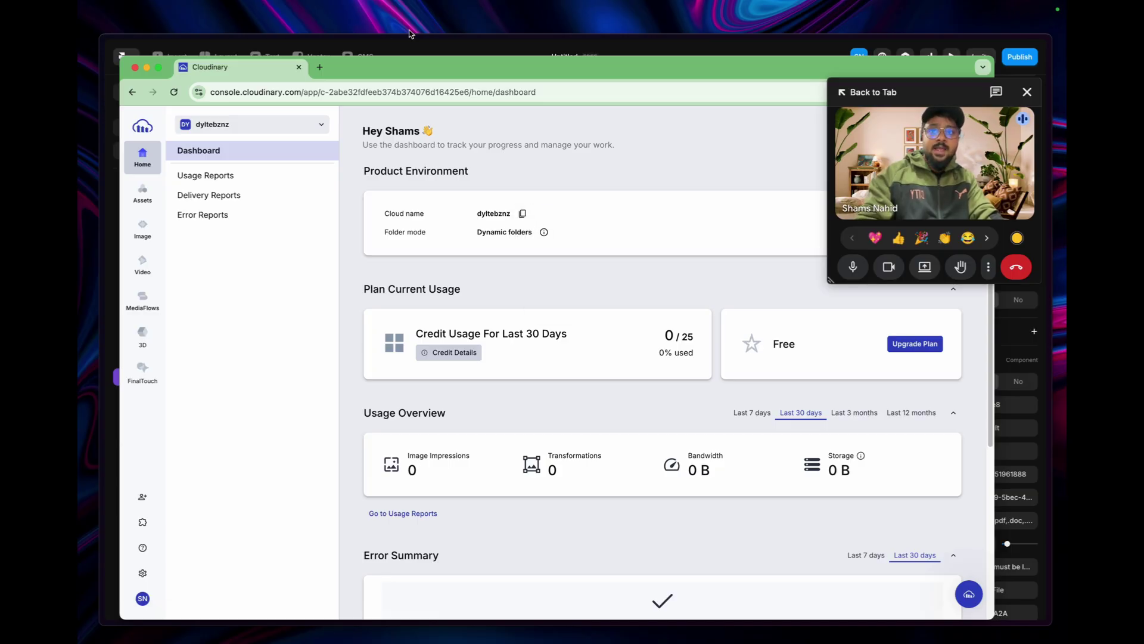
{"action": "left_click_drag", "start_coordinate": [481, 57], "coordinate": [485, 632]}
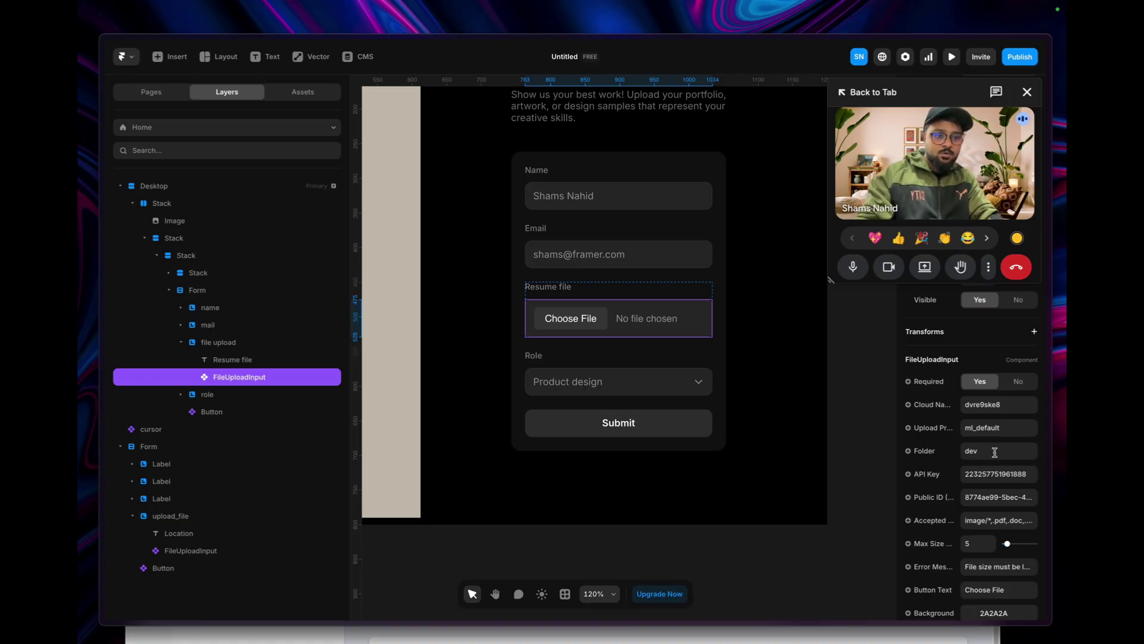
{"action": "left_click", "coordinate": [1011, 407]}
{"action": "key", "text": "ctrl+v"}
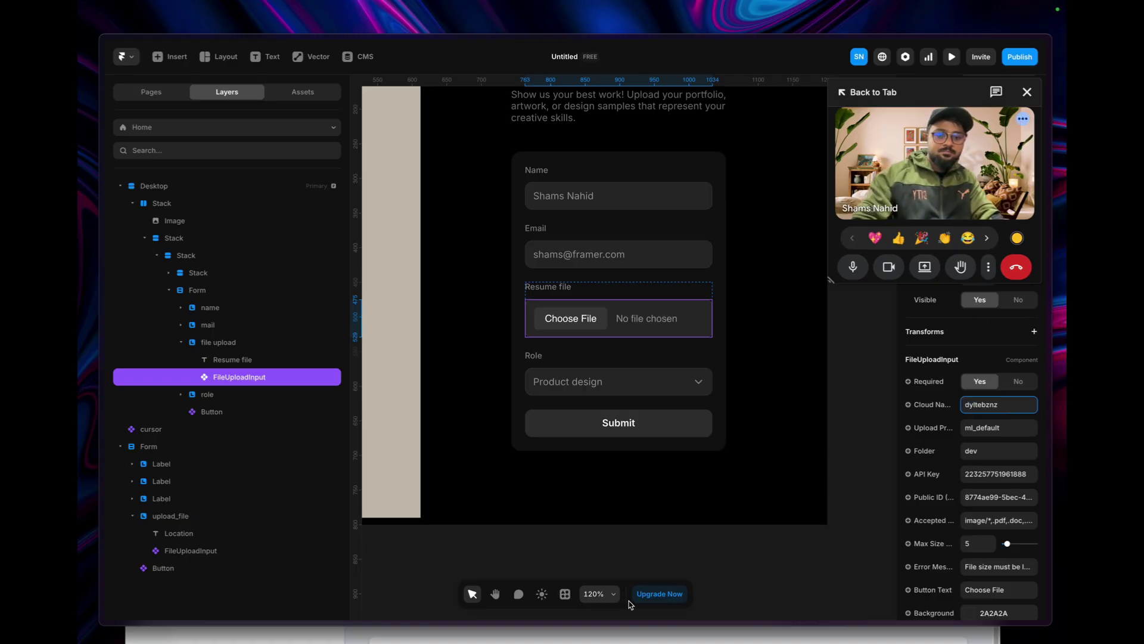
Return to Cloudinary and create a folder named dev under Home in the Media Library.
{"action": "left_click_drag", "start_coordinate": [733, 635], "coordinate": [754, 67]}
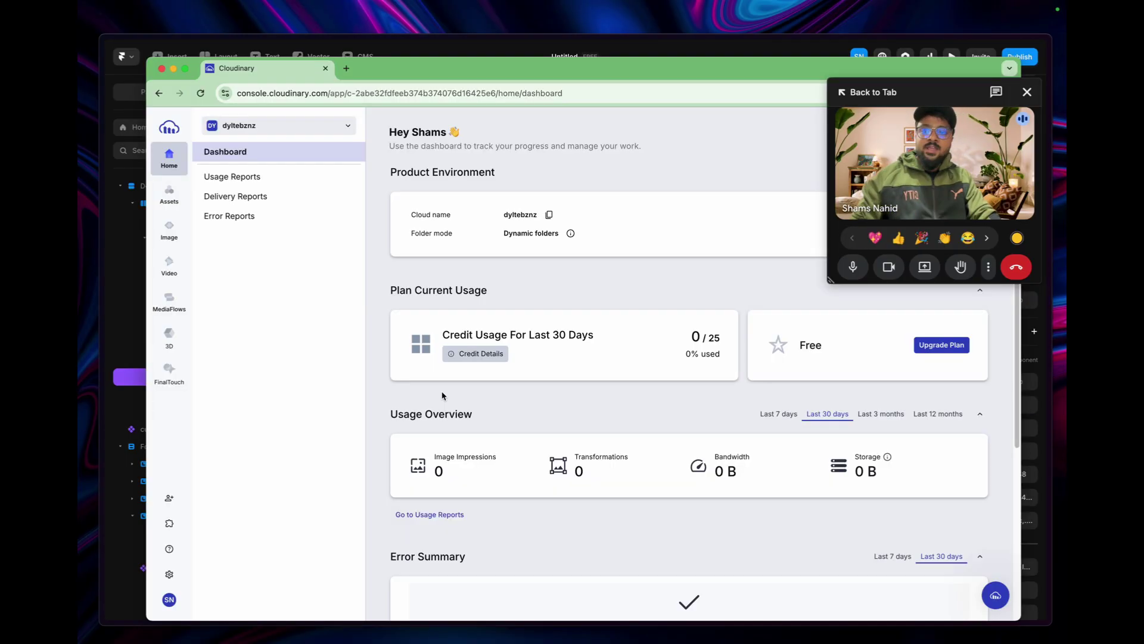
{"action": "left_click", "coordinate": [175, 200]}
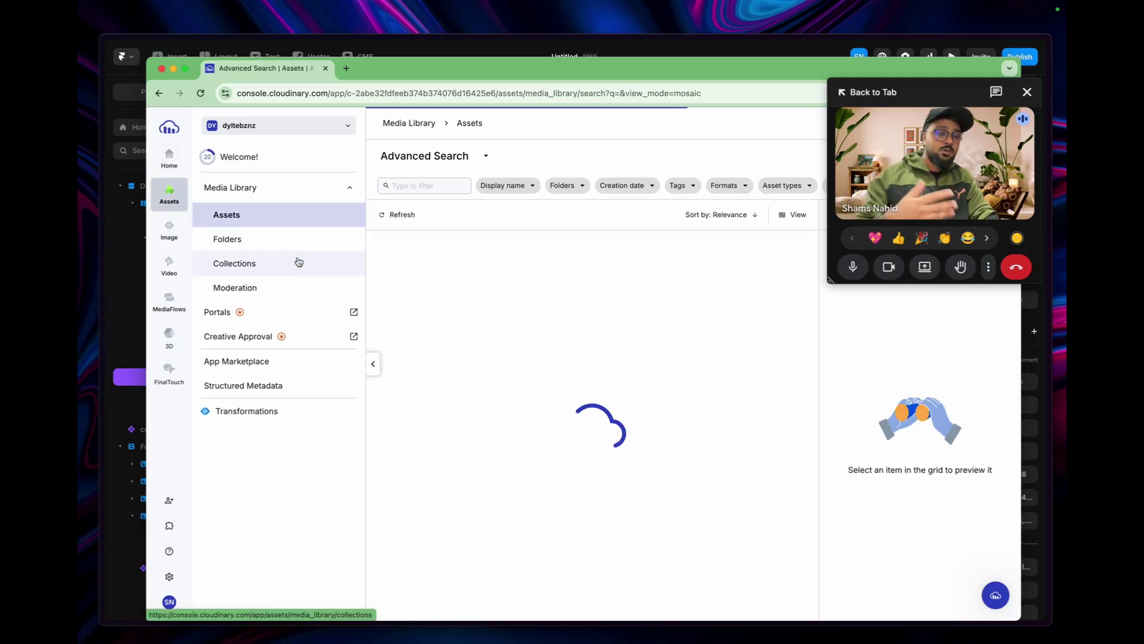
{"action": "left_click", "coordinate": [264, 236]}
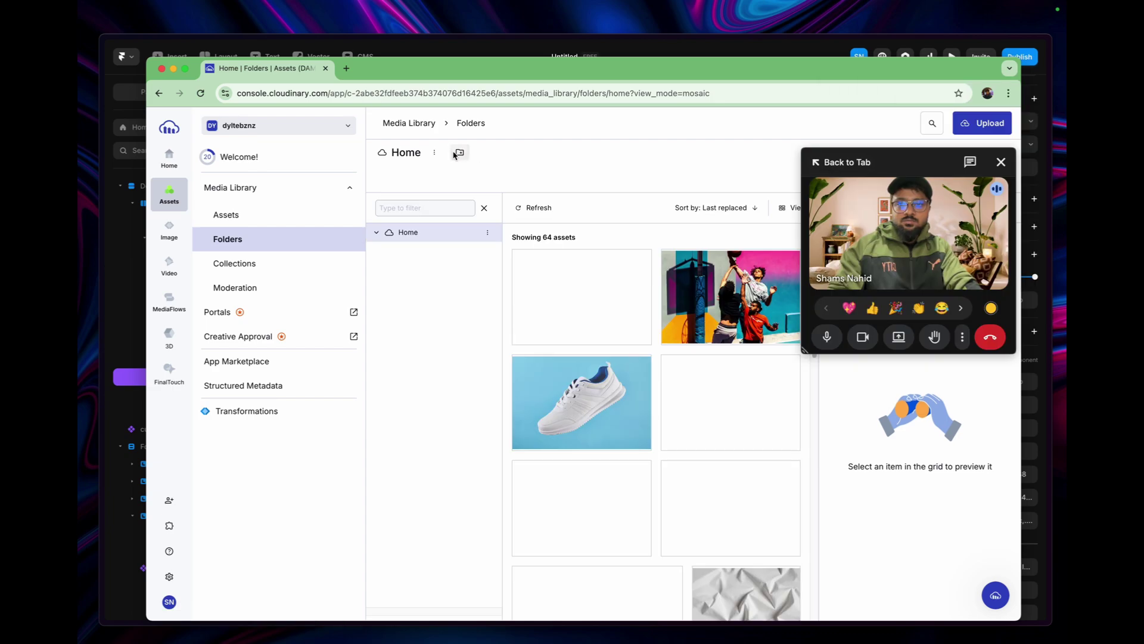
{"action": "left_click", "coordinate": [456, 153]}
{"action": "type", "text": "dev"}
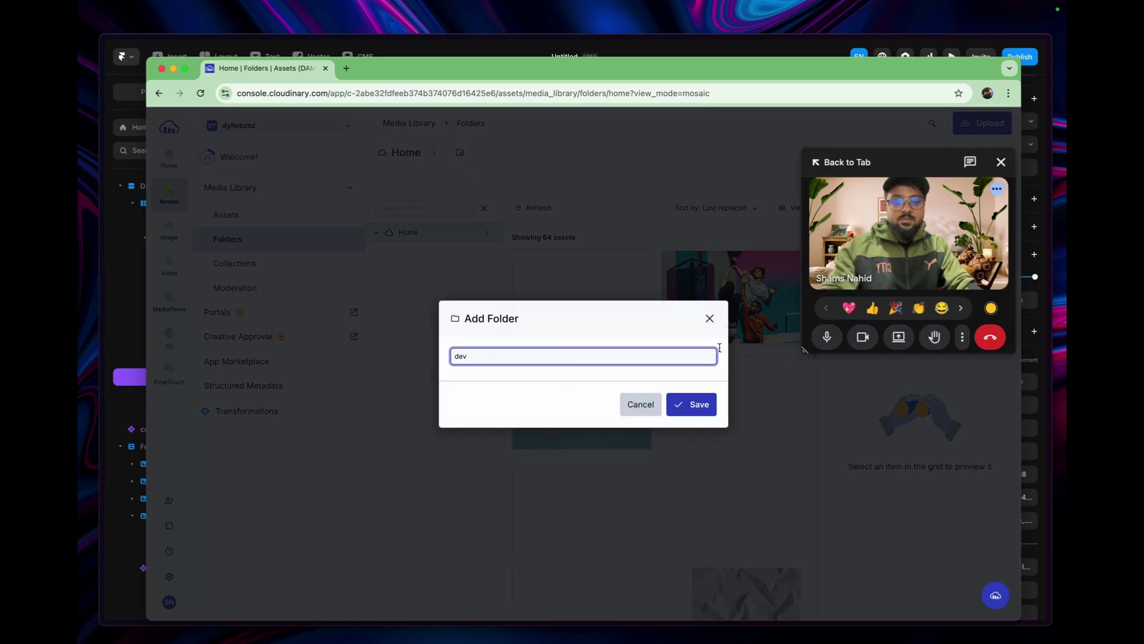
{"action": "left_click", "coordinate": [701, 403]}
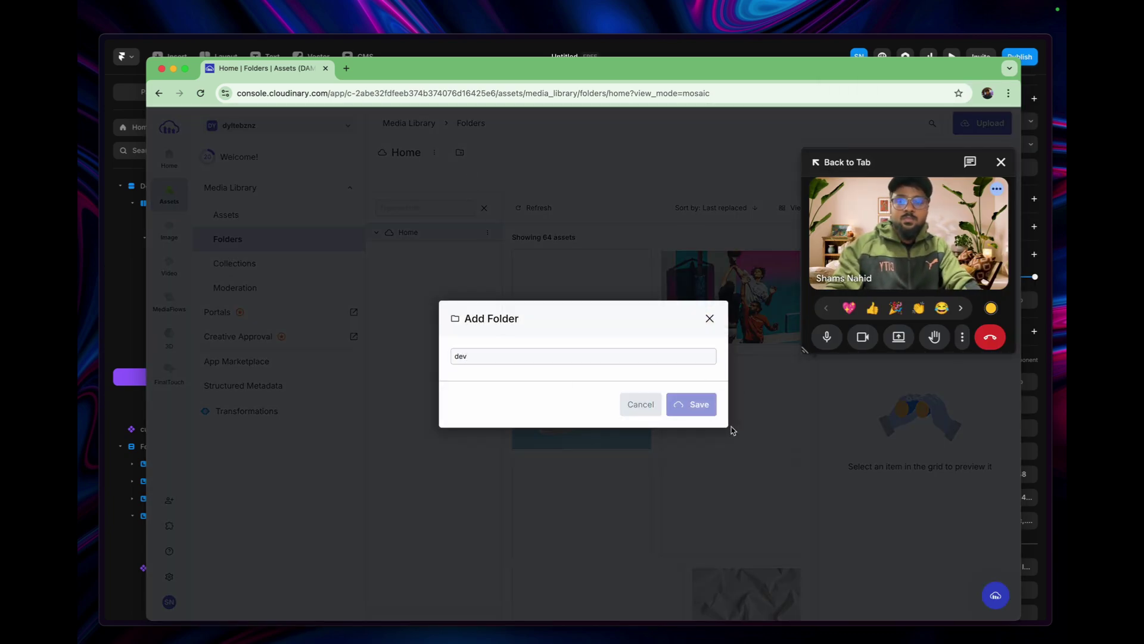
Compare the FileUploadInput's Folder setting in Framer with the new Cloudinary folder, and open the dev folder in Cloudinary.
{"action": "left_click", "coordinate": [314, 47]}
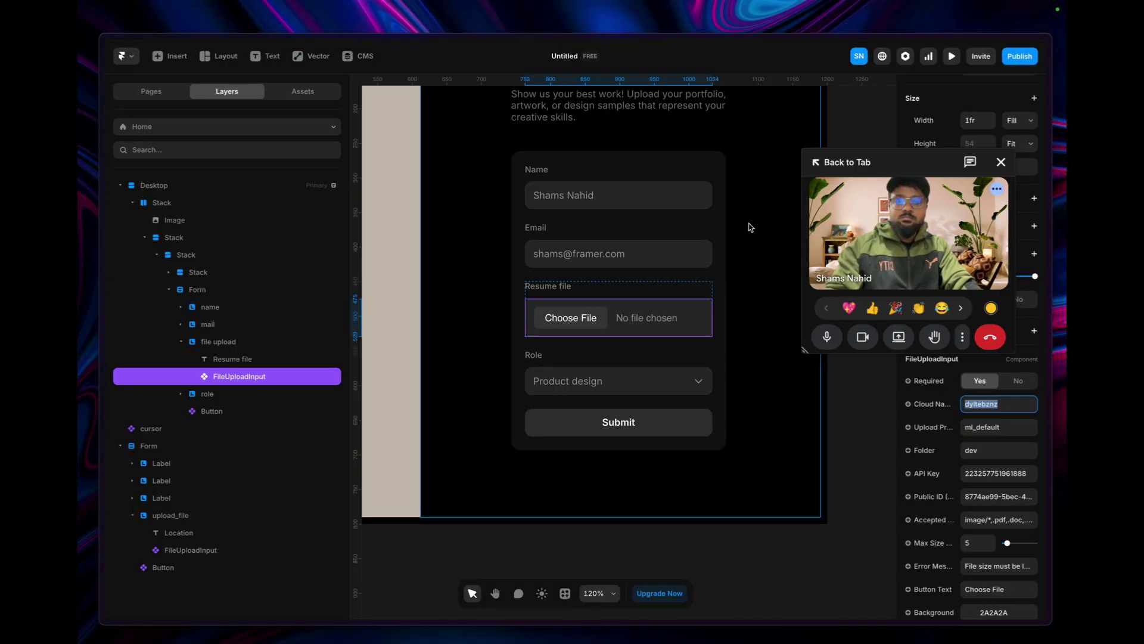
{"action": "left_click", "coordinate": [979, 450]}
{"action": "double_click", "coordinate": [979, 450]}
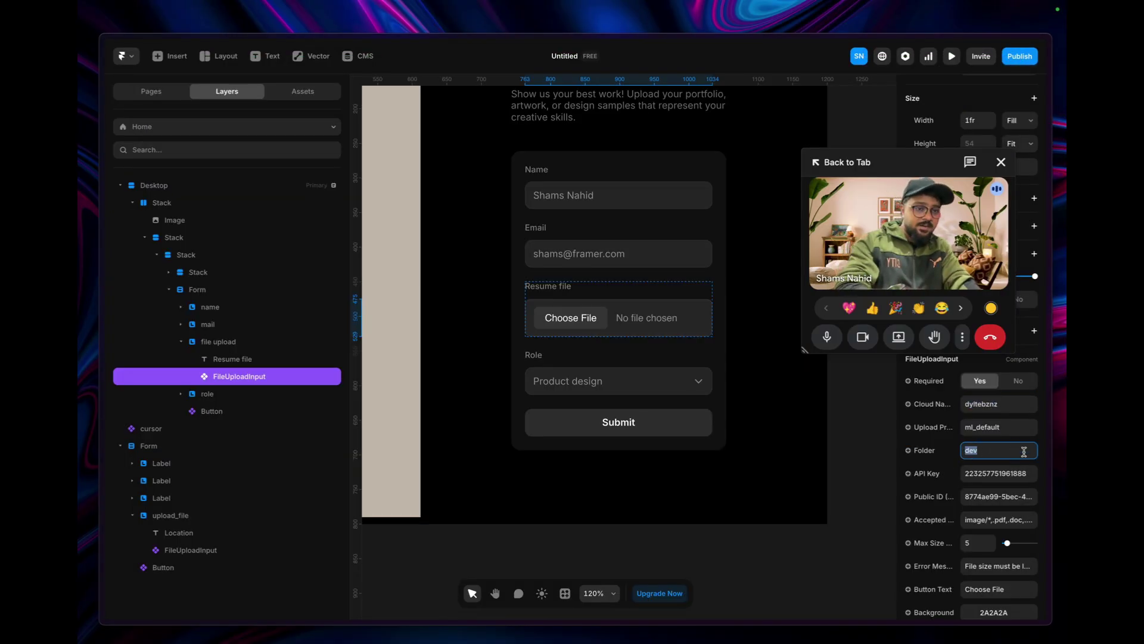
{"action": "left_click_drag", "start_coordinate": [593, 48], "coordinate": [593, 102]}
{"action": "left_click", "coordinate": [616, 71]}
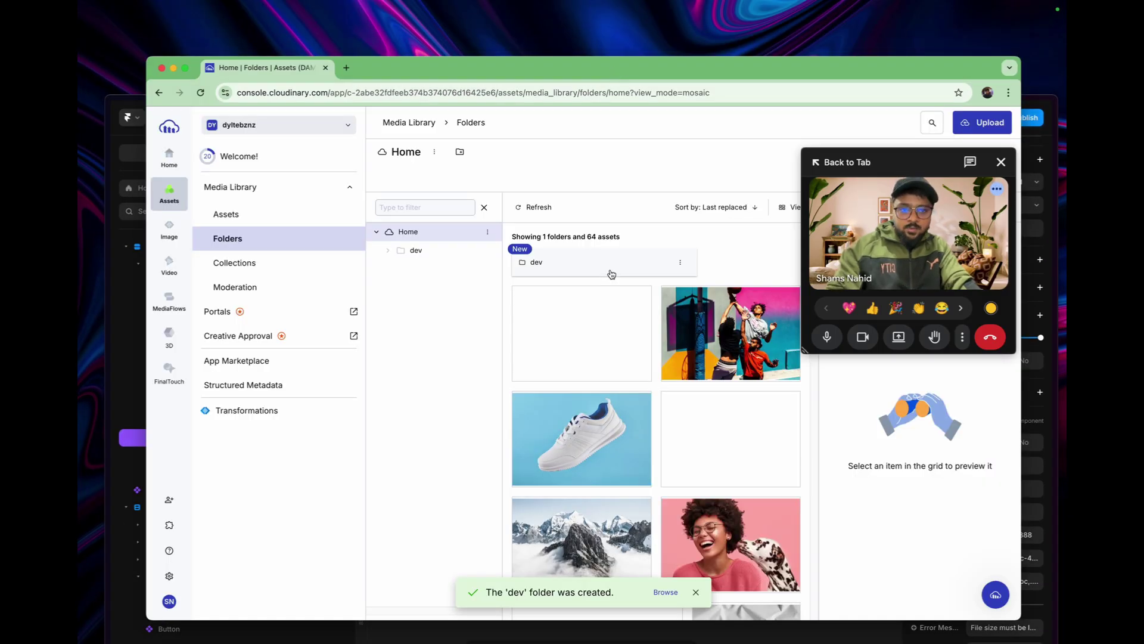
{"action": "left_click", "coordinate": [422, 251]}
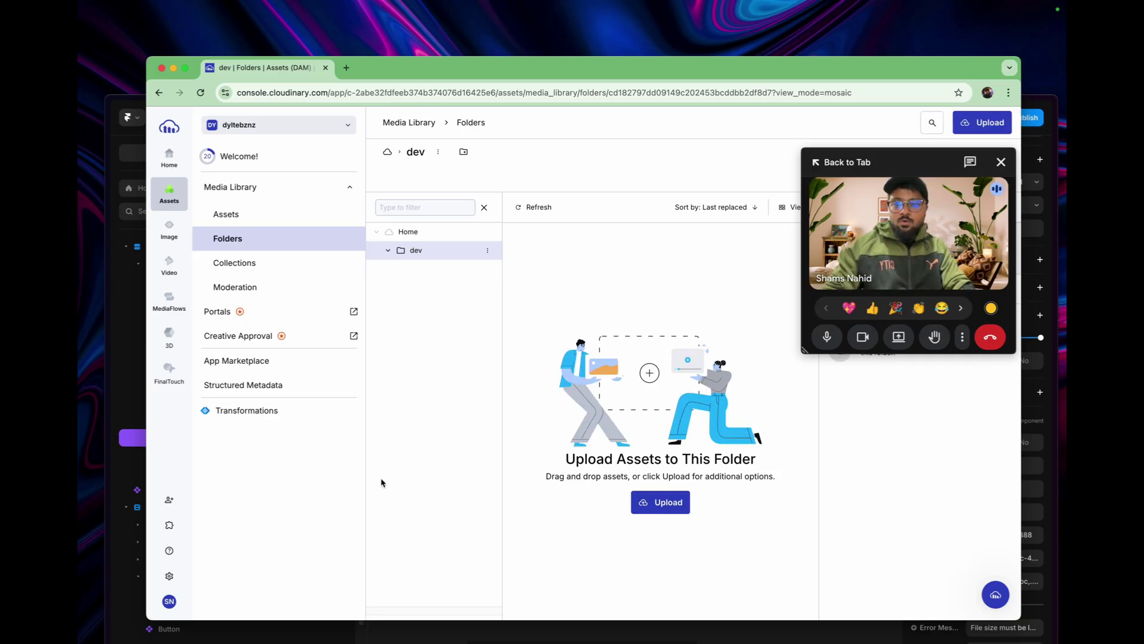
Copy the root API key from Cloudinary's product environment settings and paste it into the FileUploadInput's API Key field in Framer.
{"action": "left_click", "coordinate": [169, 576]}
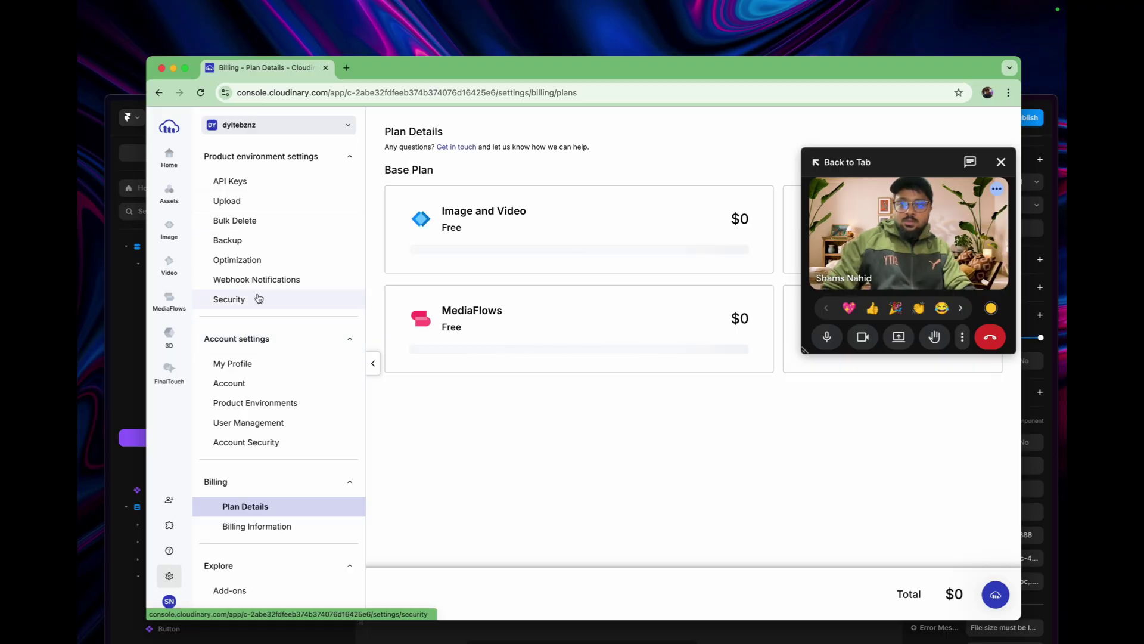
{"action": "left_click", "coordinate": [253, 187]}
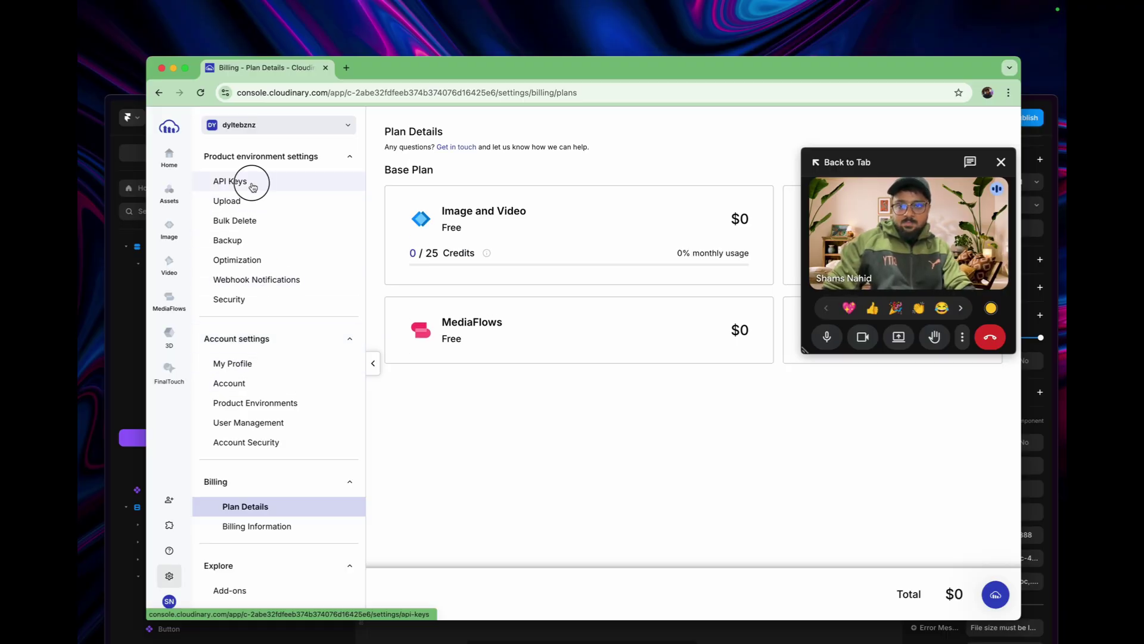
{"action": "left_click_drag", "start_coordinate": [894, 168], "coordinate": [308, 141]}
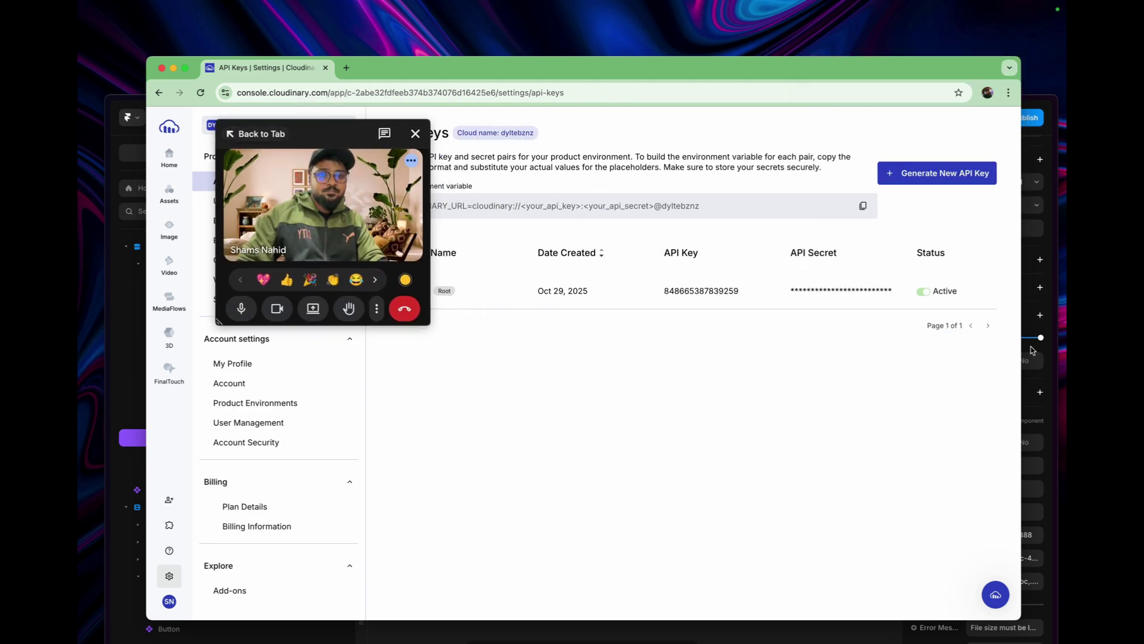
{"action": "left_click", "coordinate": [748, 291]}
{"action": "left_click", "coordinate": [1023, 361]}
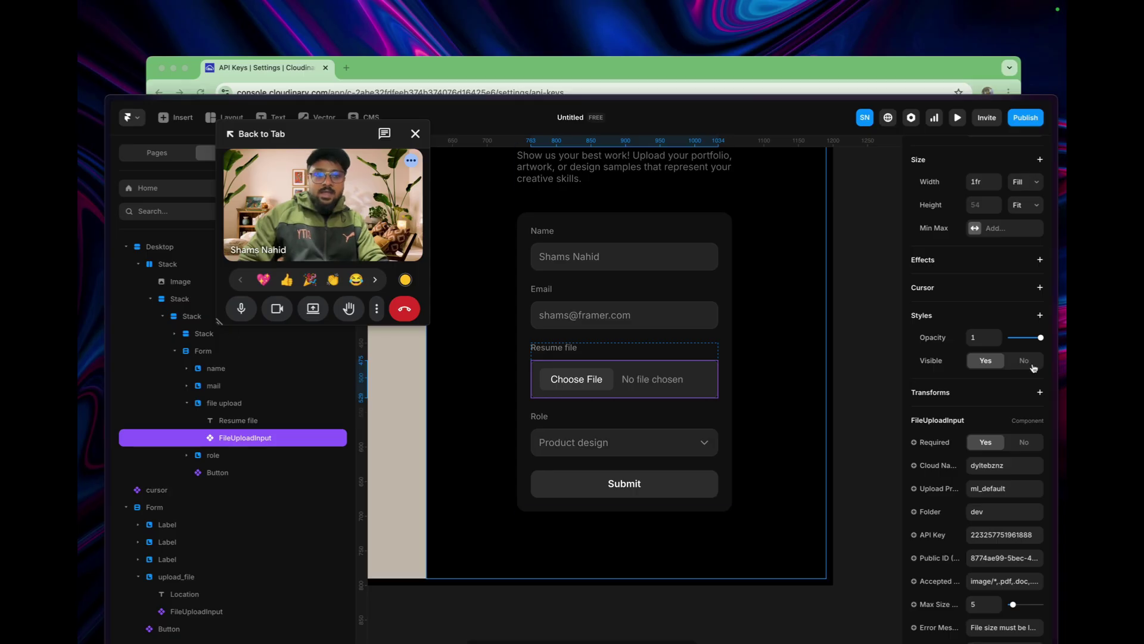
{"action": "left_click", "coordinate": [1029, 536]}
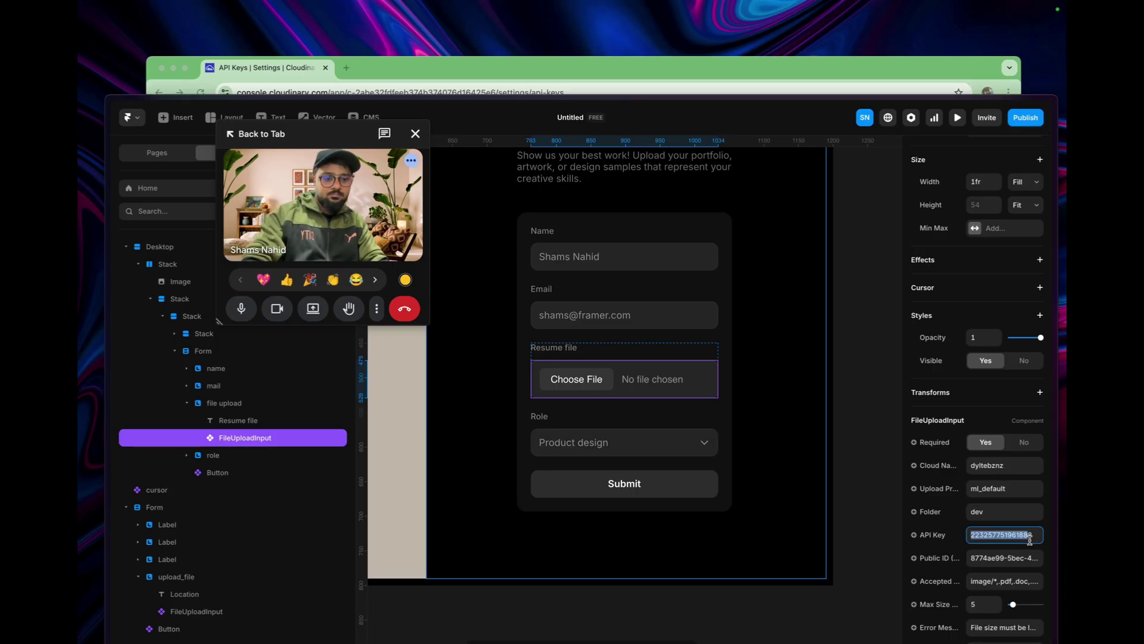
{"action": "key", "text": "super+v"}
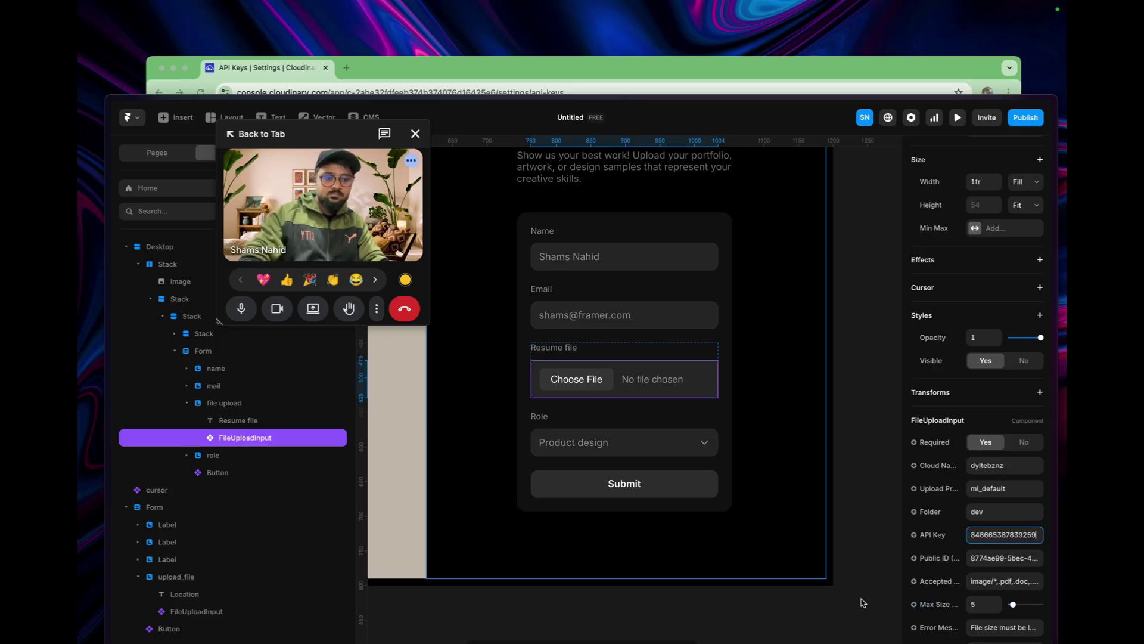
Switch to Cloudinary, start a new upload preset in the product environment's upload settings, and name it dev_shams.
{"action": "left_click", "coordinate": [466, 62]}
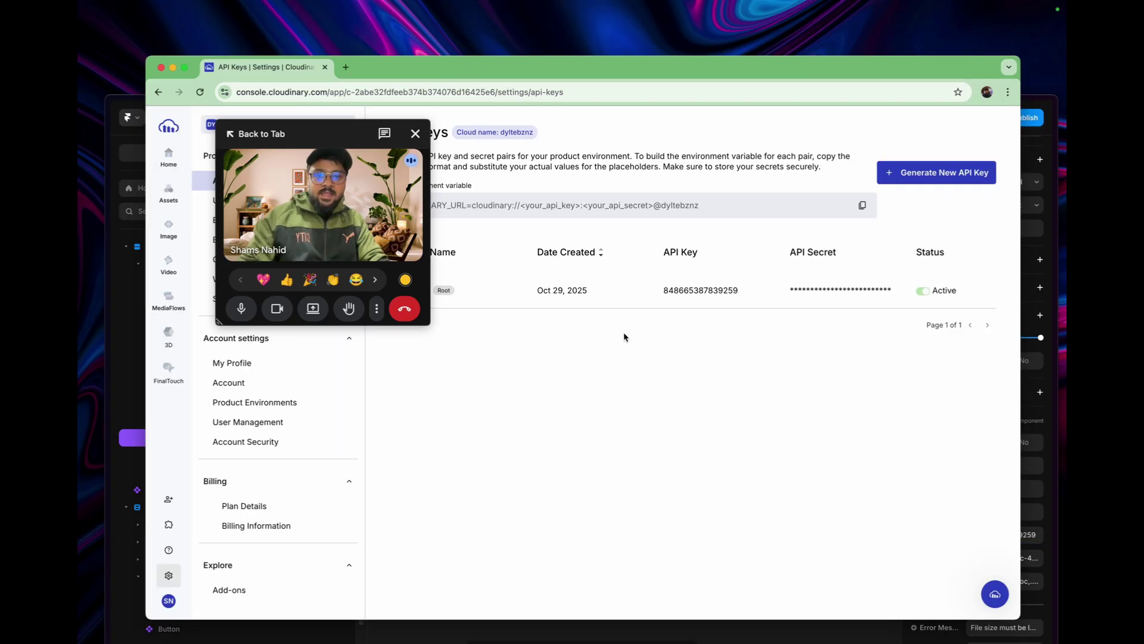
{"action": "left_click_drag", "start_coordinate": [590, 61], "coordinate": [637, 42]}
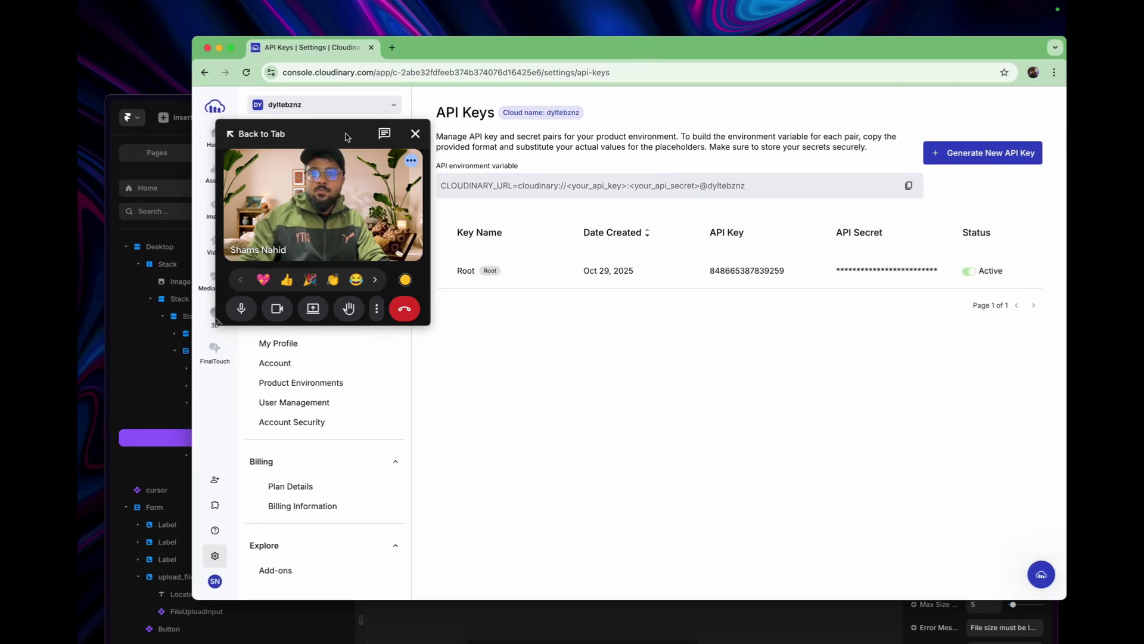
{"action": "left_click_drag", "start_coordinate": [347, 136], "coordinate": [961, 71]}
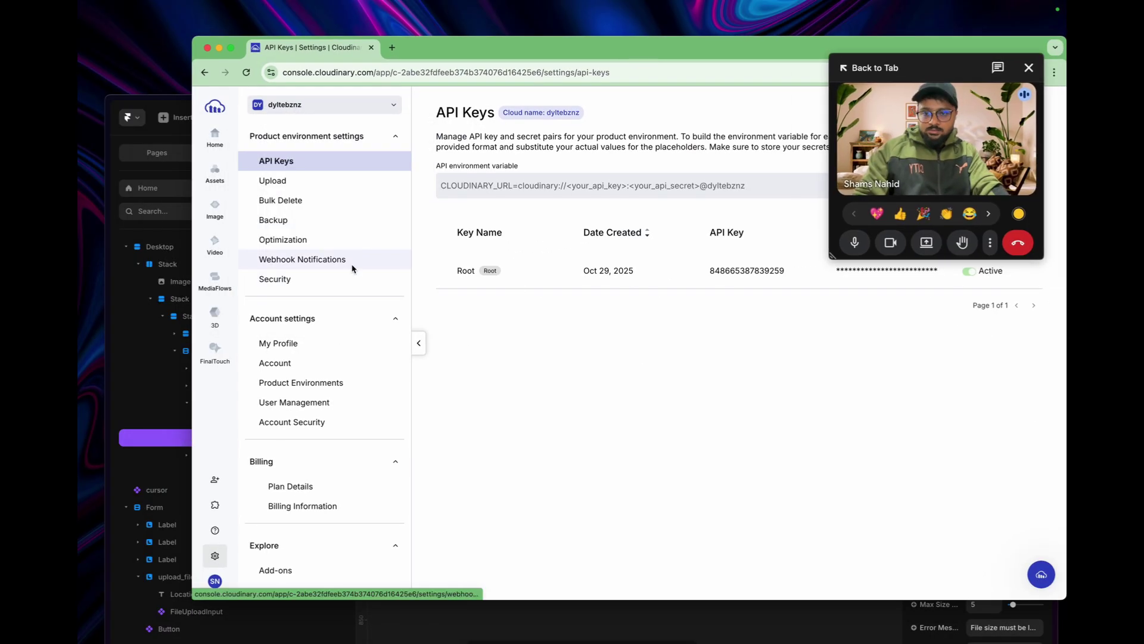
{"action": "left_click", "coordinate": [318, 187]}
{"action": "left_click_drag", "start_coordinate": [924, 73], "coordinate": [314, 151]}
{"action": "left_click", "coordinate": [762, 463]}
{"action": "left_click_drag", "start_coordinate": [419, 169], "coordinate": [1020, 255]}
{"action": "left_click", "coordinate": [519, 176]}
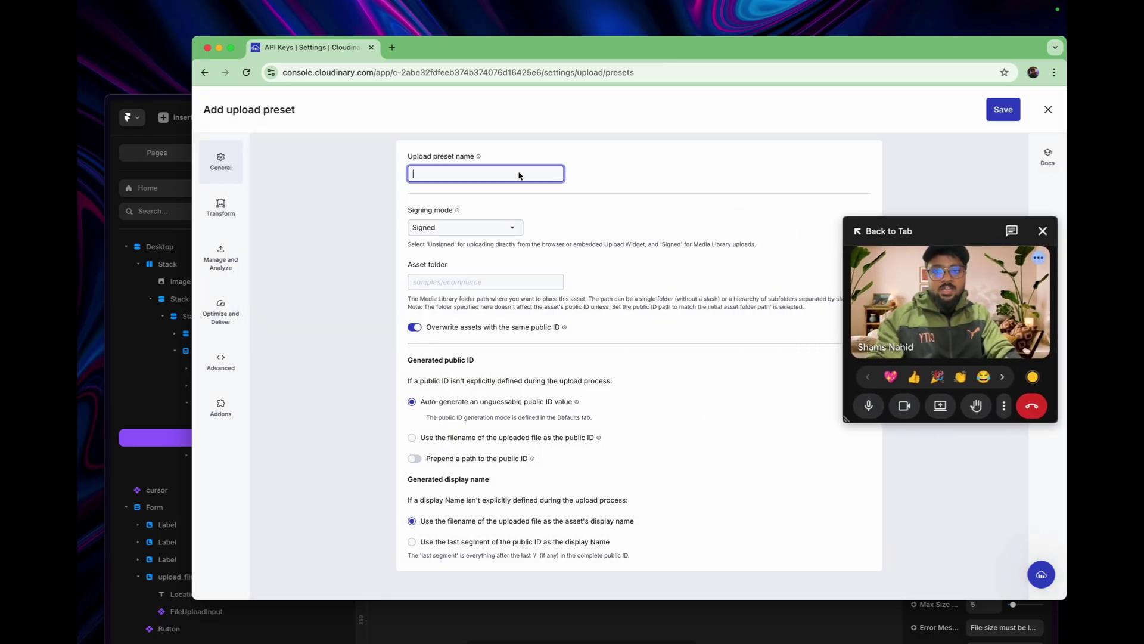
{"action": "type", "text": "dev"}
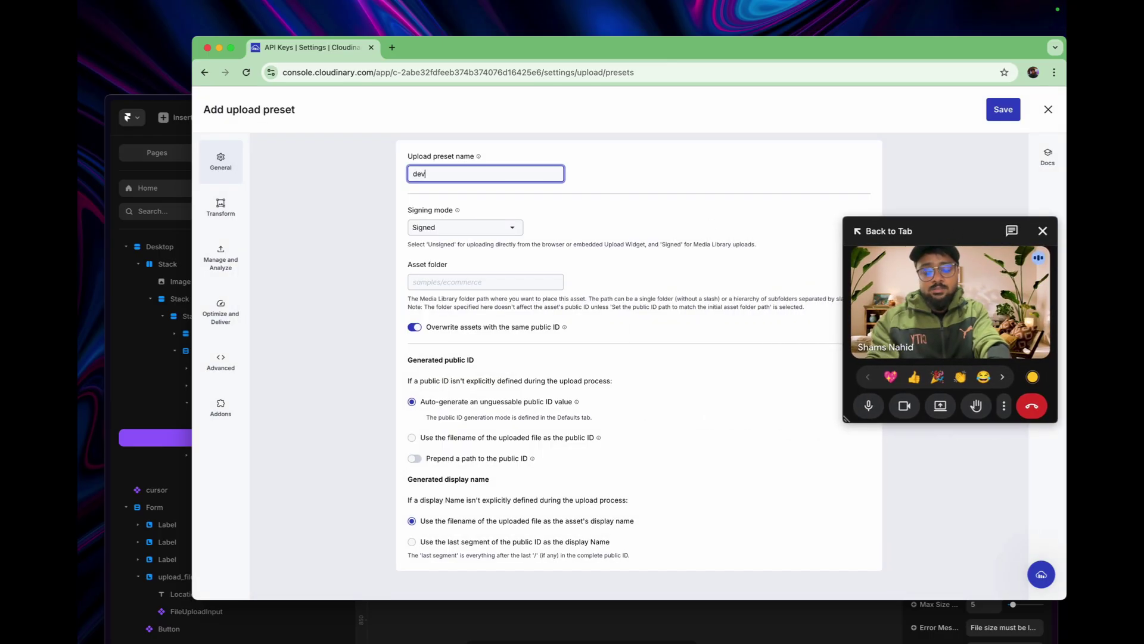
{"action": "type", "text": "_shams"}
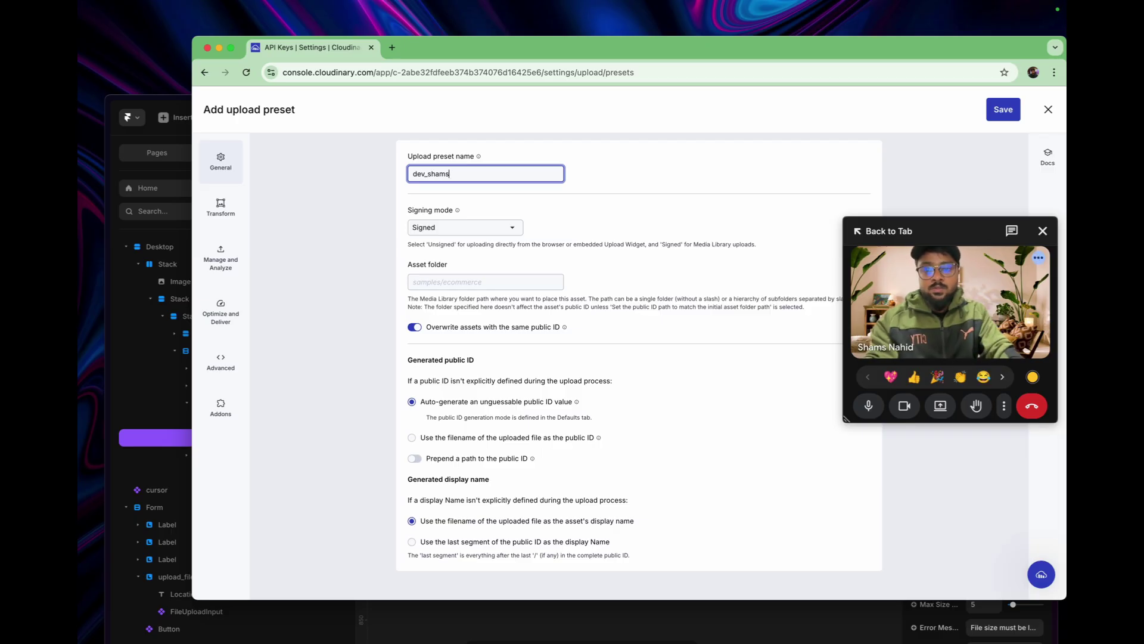
Copy the new preset's name from Cloudinary into the FileUploadInput's Upload Preset setting in Framer, replacing ml_default.
{"action": "double_click", "coordinate": [523, 177]}
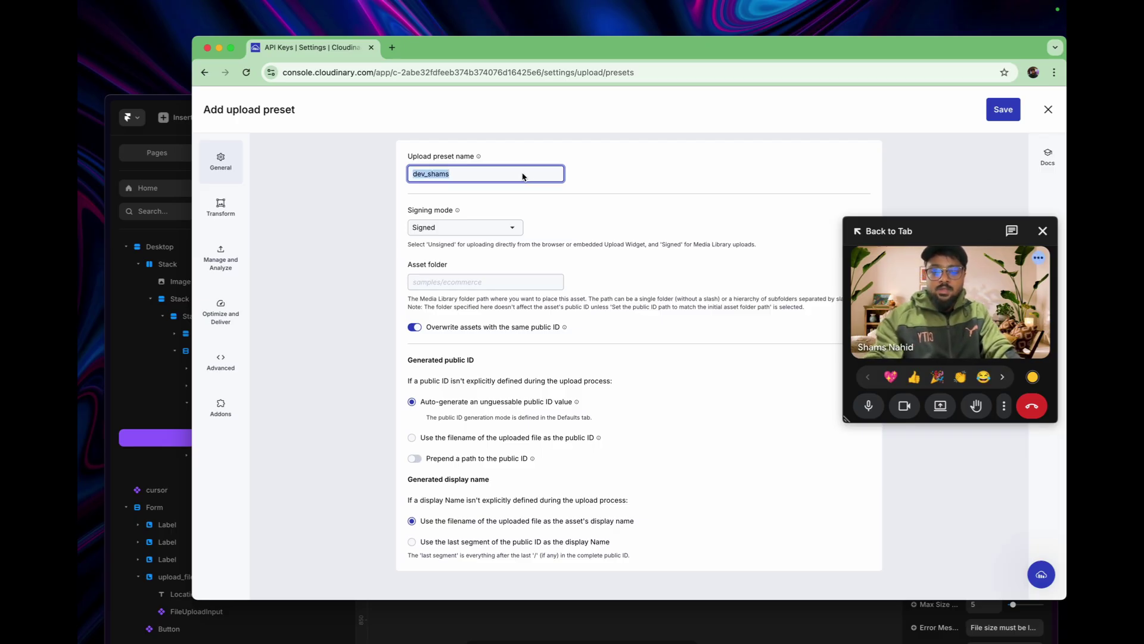
{"action": "left_click", "coordinate": [176, 331]}
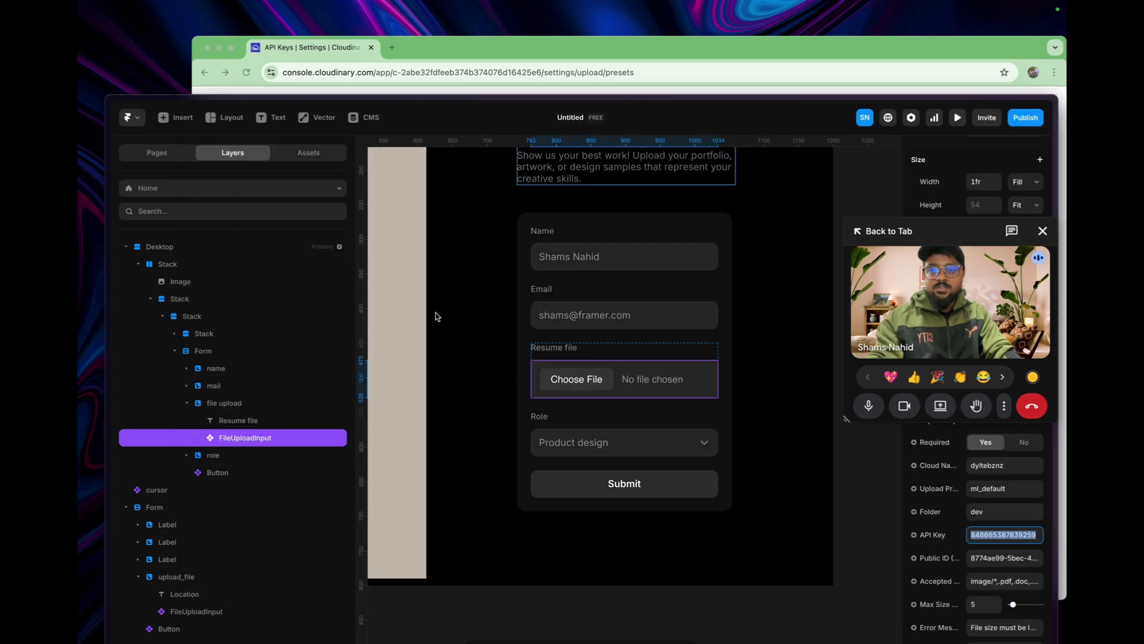
{"action": "left_click_drag", "start_coordinate": [942, 232], "coordinate": [541, 193]}
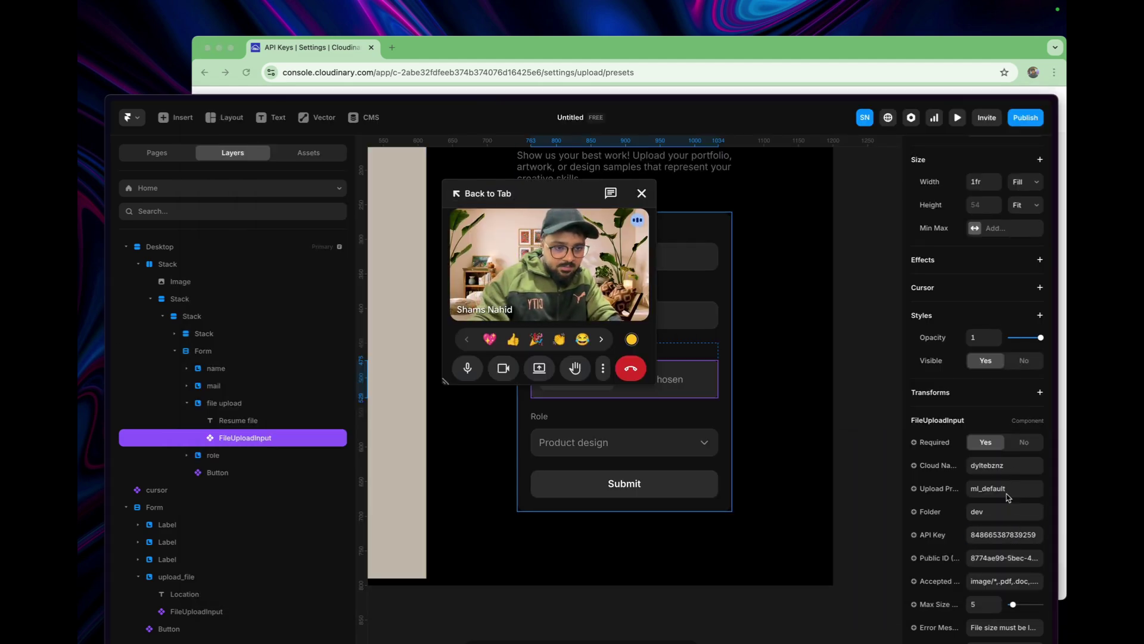
{"action": "mouse_move", "coordinate": [904, 507]}
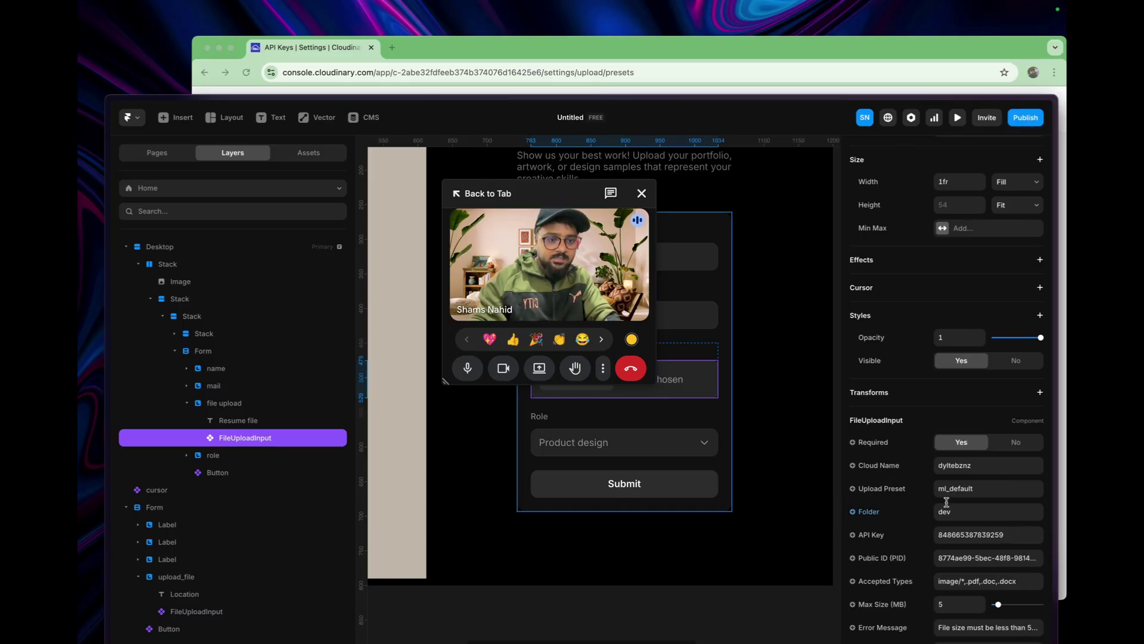
{"action": "left_click", "coordinate": [1001, 488]}
{"action": "key", "text": "super+v"}
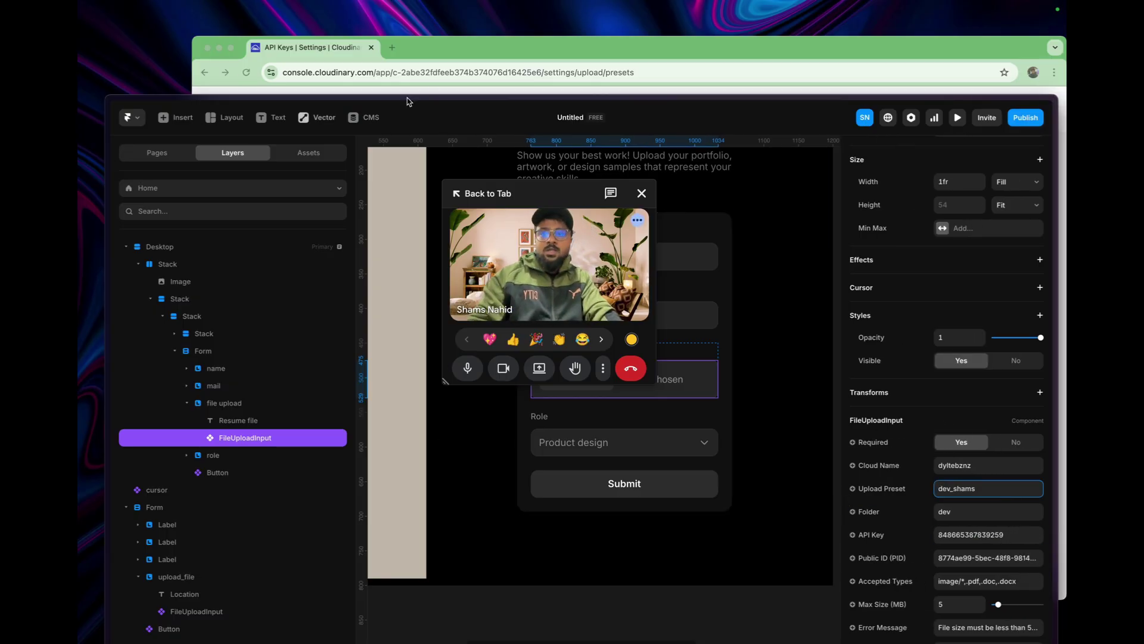
Back in Cloudinary, set the upload preset's asset folder to dev and its signing mode to Unsigned, and save the preset.
{"action": "left_click", "coordinate": [454, 41]}
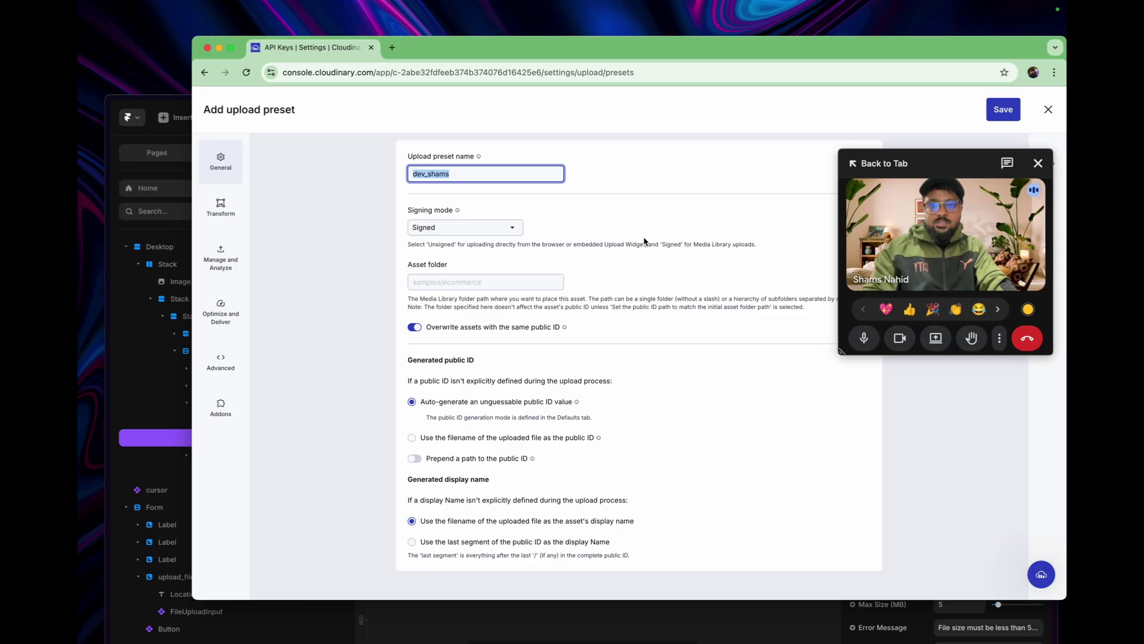
{"action": "left_click", "coordinate": [484, 282]}
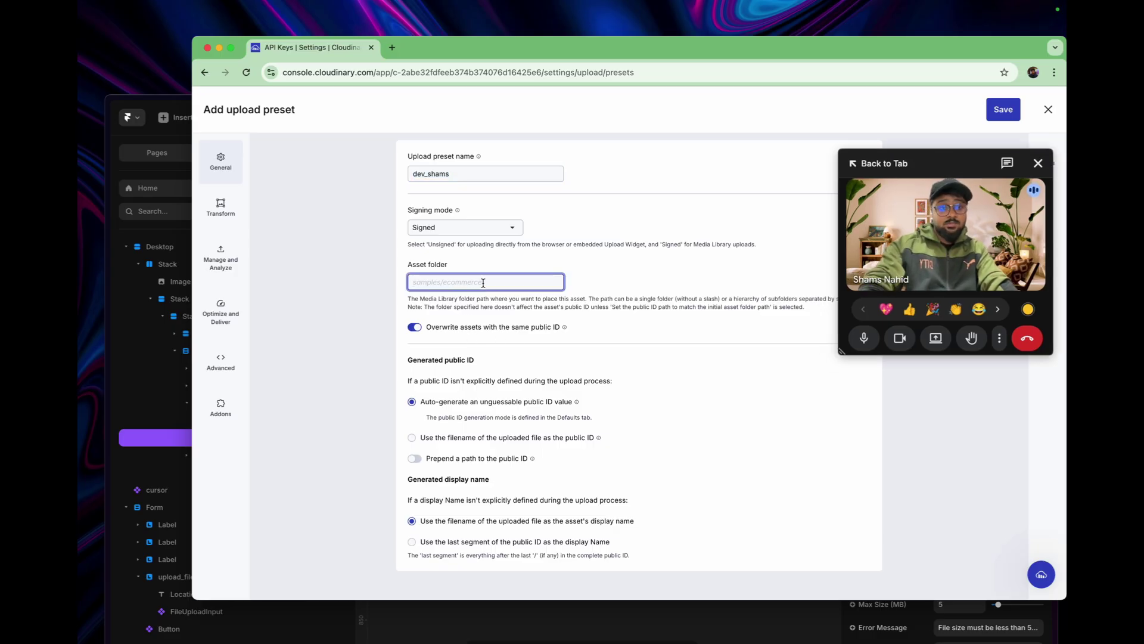
{"action": "type", "text": "dev"}
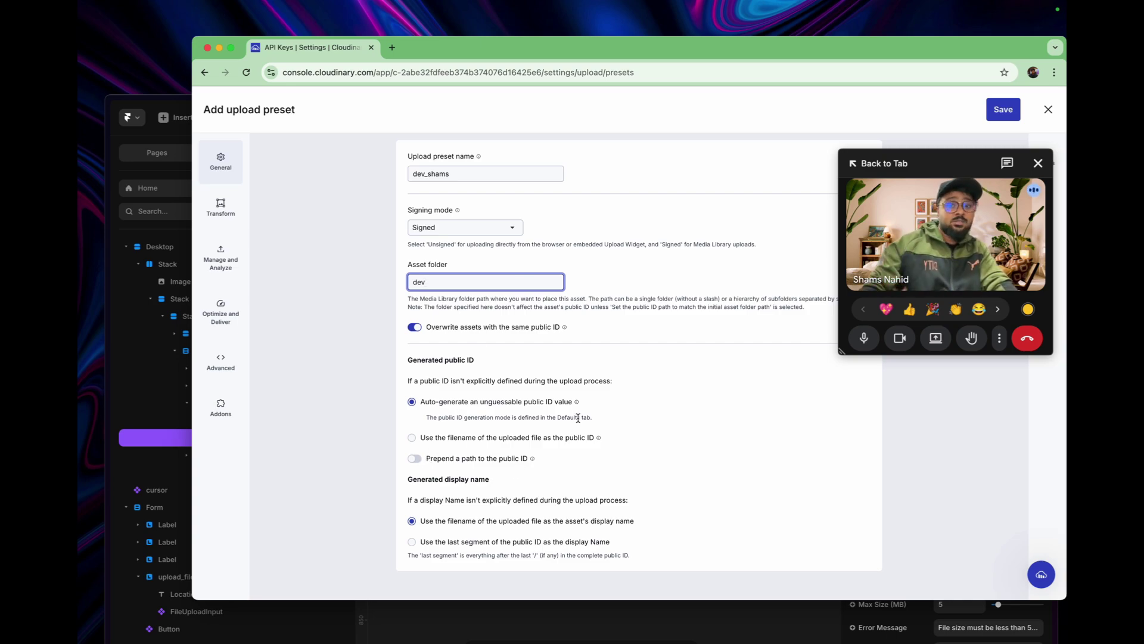
{"action": "left_click", "coordinate": [468, 228]}
{"action": "left_click", "coordinate": [462, 266]}
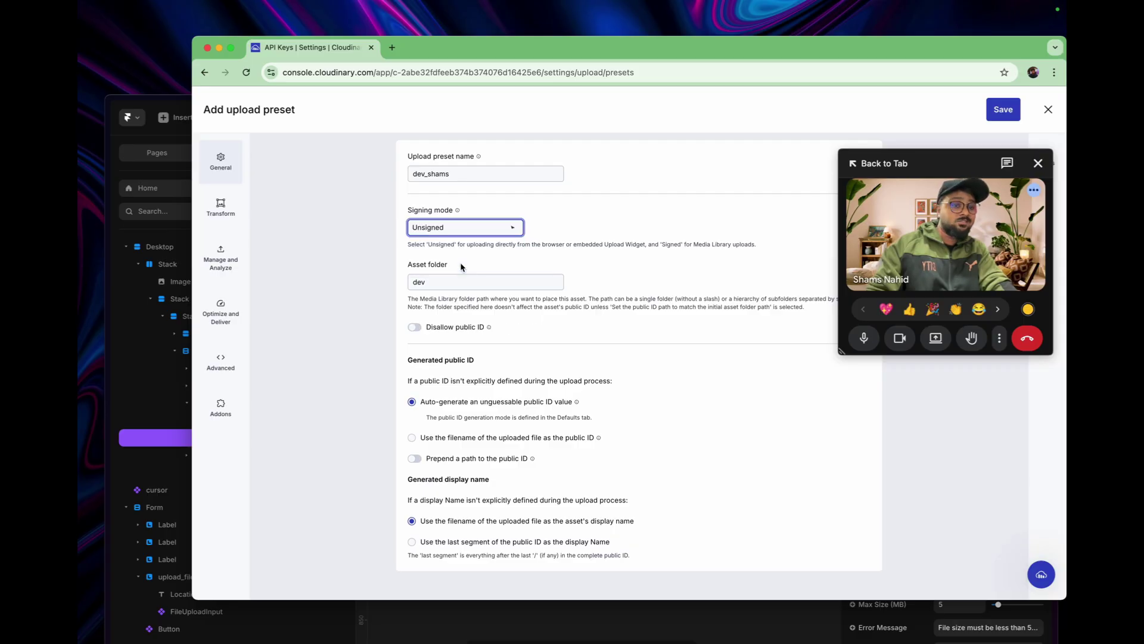
{"action": "left_click", "coordinate": [1009, 115]}
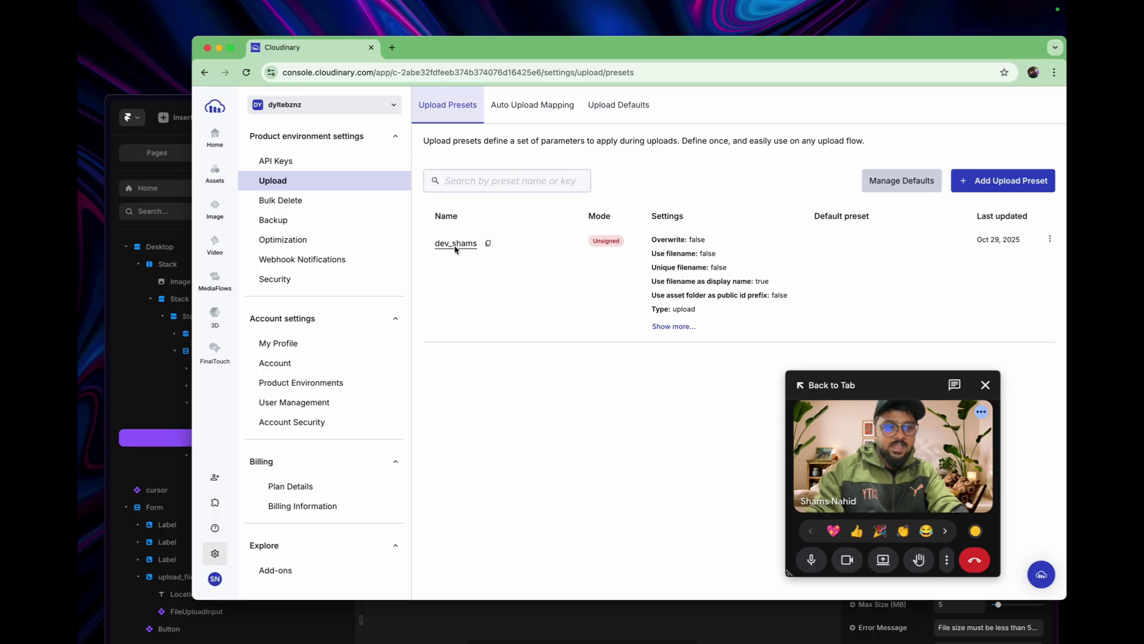
Open the saved upload preset for editing in Cloudinary, copy its PID, and paste it into the FileUploadInput's Public ID (PID) field in Framer.
{"action": "left_click", "coordinate": [1050, 239]}
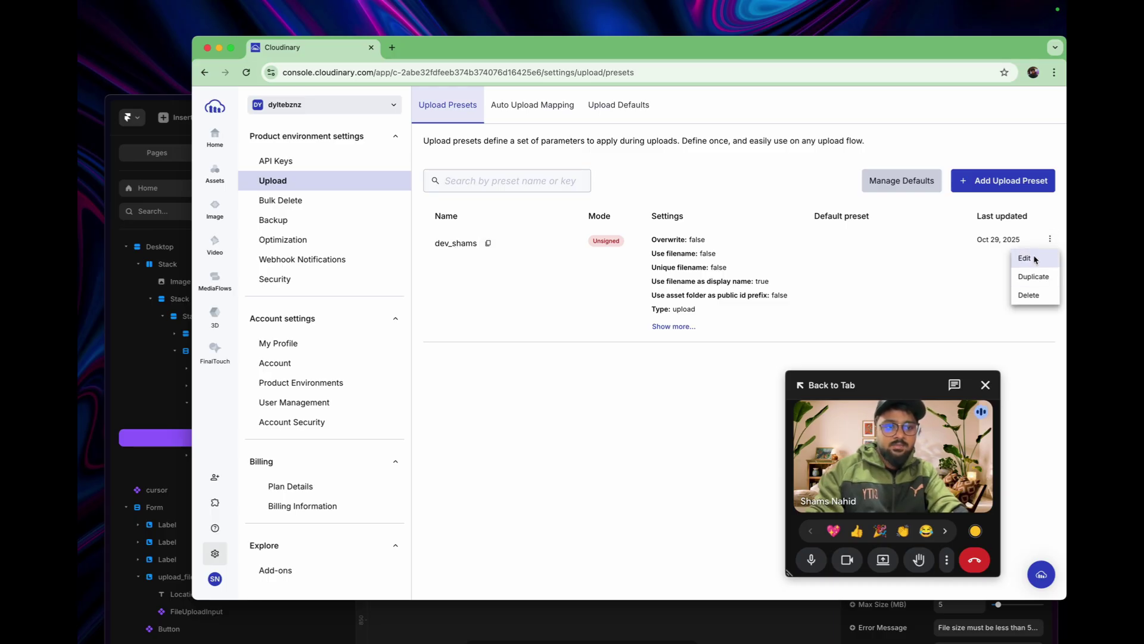
{"action": "left_click", "coordinate": [1035, 258]}
{"action": "scroll", "coordinate": [581, 373], "scroll_direction": "down", "scroll_amount": 1}
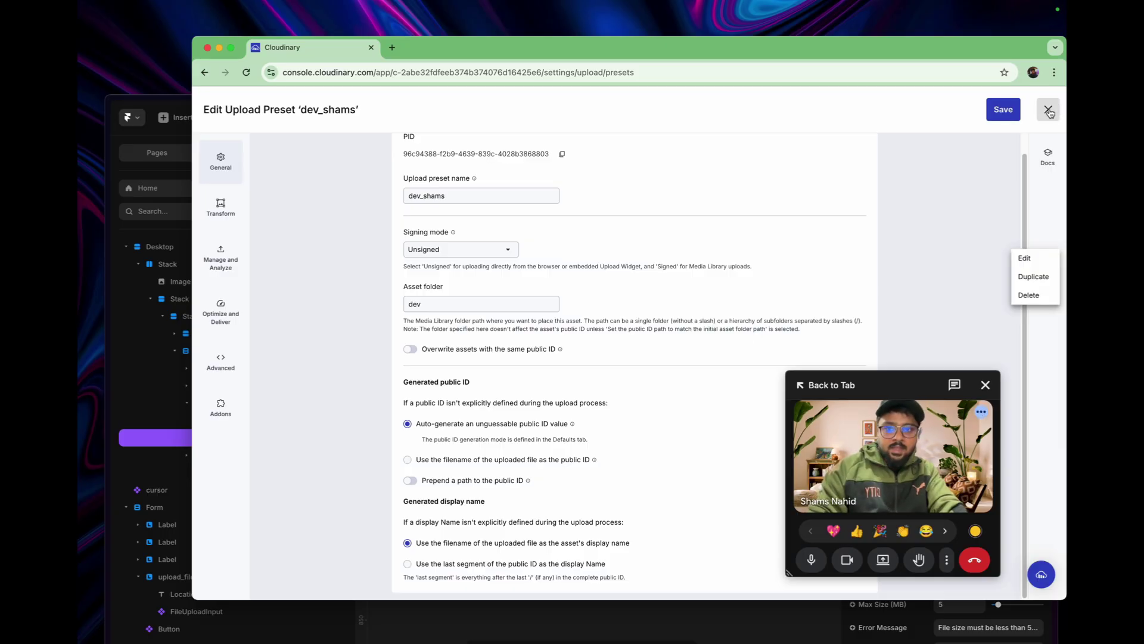
{"action": "scroll", "coordinate": [656, 175], "scroll_direction": "up", "scroll_amount": 1}
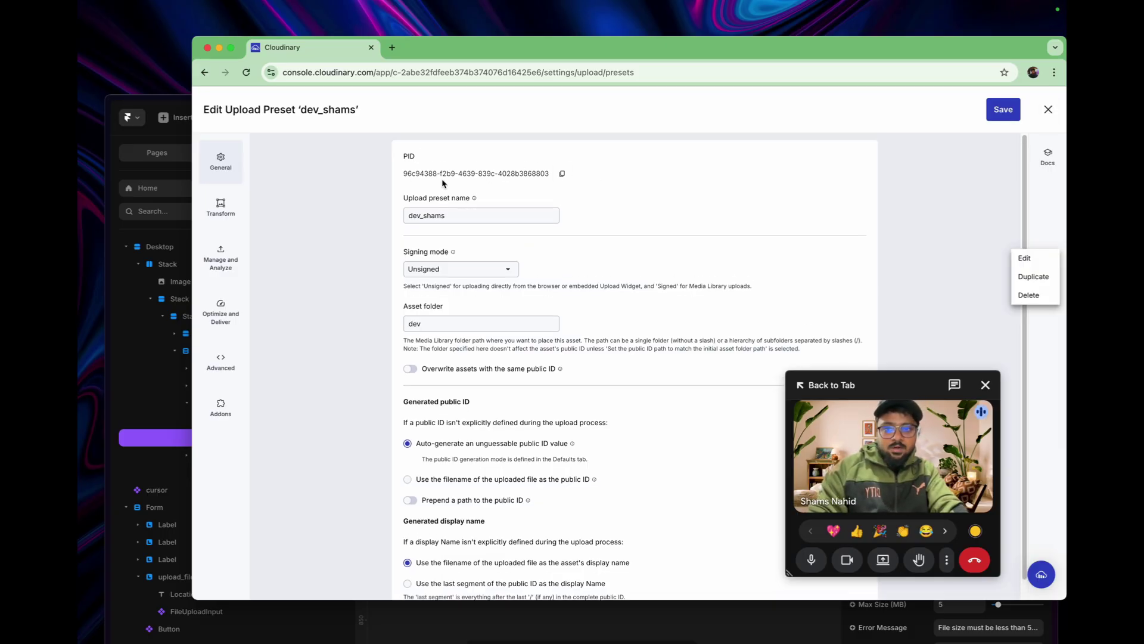
{"action": "left_click", "coordinate": [561, 174]}
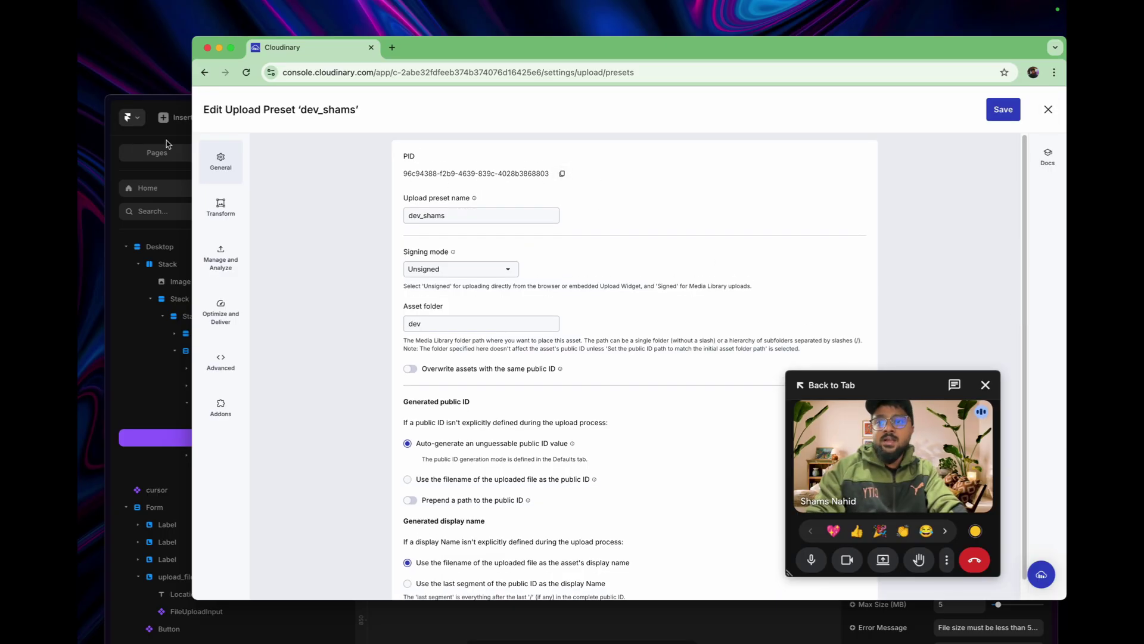
{"action": "left_click", "coordinate": [107, 292]}
{"action": "left_click_drag", "start_coordinate": [953, 534], "coordinate": [1006, 262]}
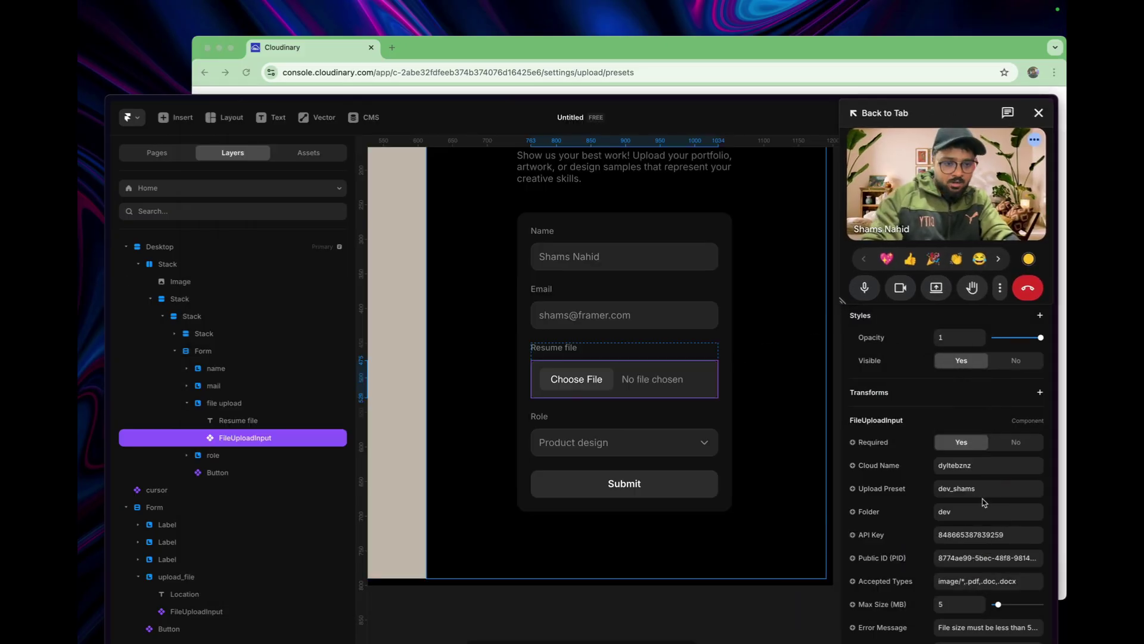
{"action": "double_click", "coordinate": [966, 561]}
{"action": "key", "text": "ctrl+a"}
{"action": "key", "text": "ctrl+v"}
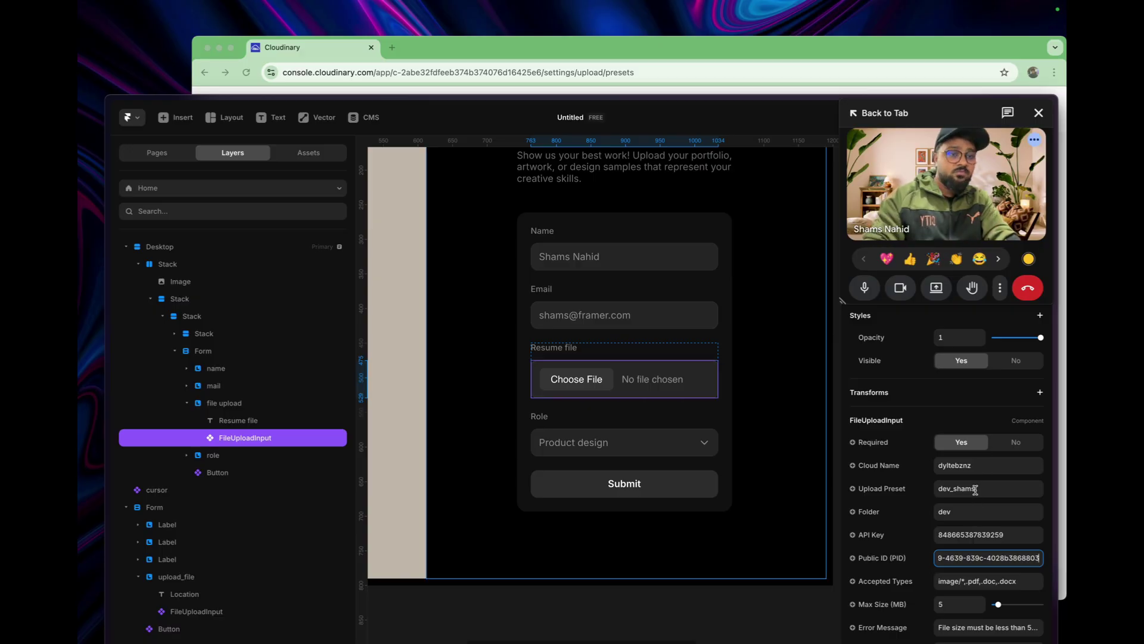
Preview the portfolio page in Framer and fill in the form's Name and Email fields with the applicant's name and e-mail.
{"action": "left_click", "coordinate": [630, 48]}
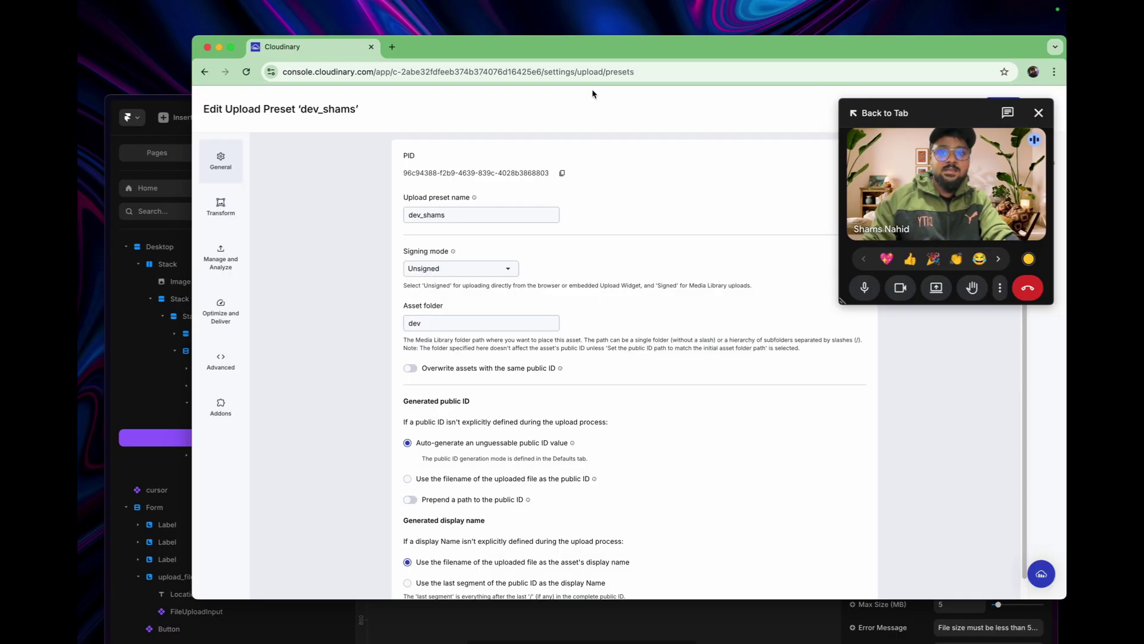
{"action": "key", "text": "super+Tab"}
{"action": "left_click_drag", "start_coordinate": [759, 103], "coordinate": [760, 46]}
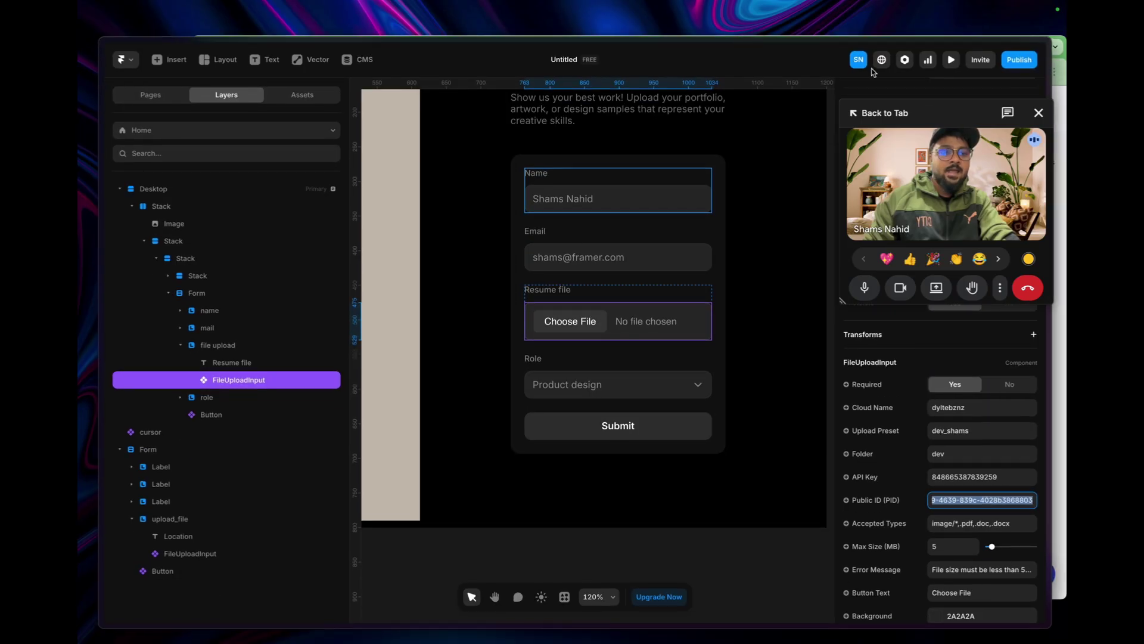
{"action": "left_click", "coordinate": [952, 61]}
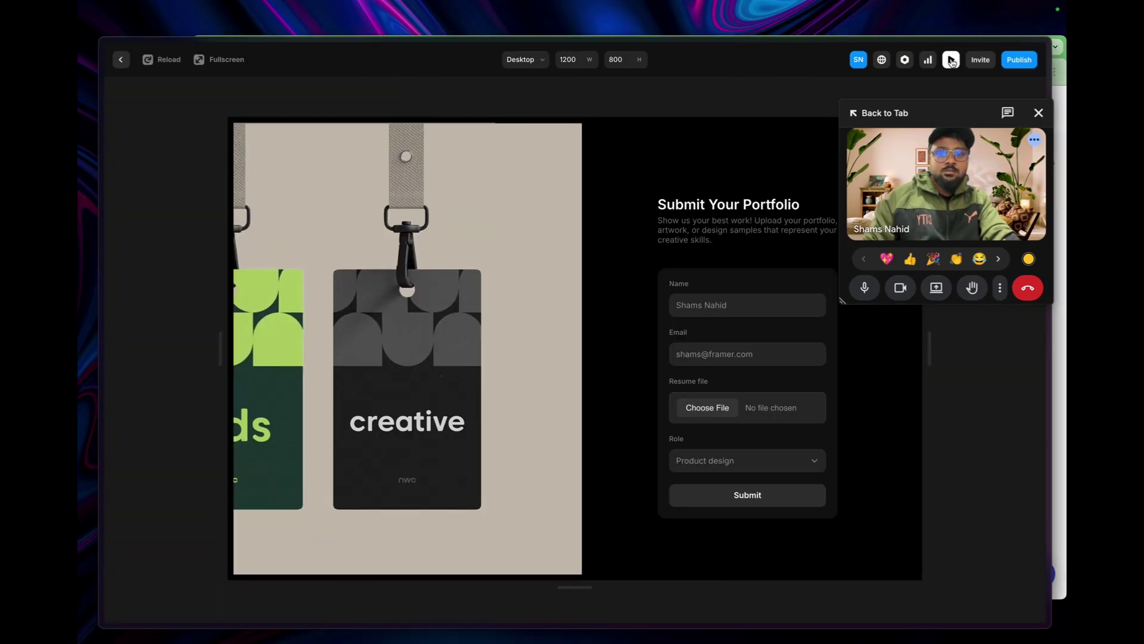
{"action": "left_click", "coordinate": [710, 297]}
{"action": "type", "text": "sh"}
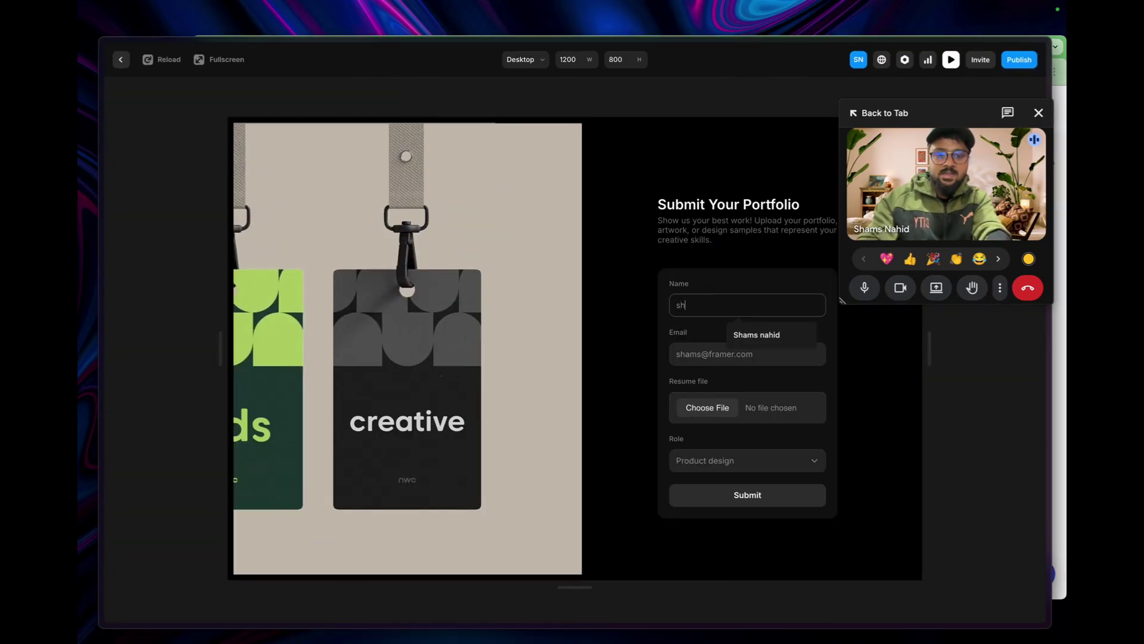
{"action": "left_click", "coordinate": [705, 356]}
{"action": "left_click", "coordinate": [746, 384]}
Upload the AdventHealth logo PNG from Downloads as the resume file, choose UX diagram as the role, and submit the form.
{"action": "left_click", "coordinate": [718, 410]}
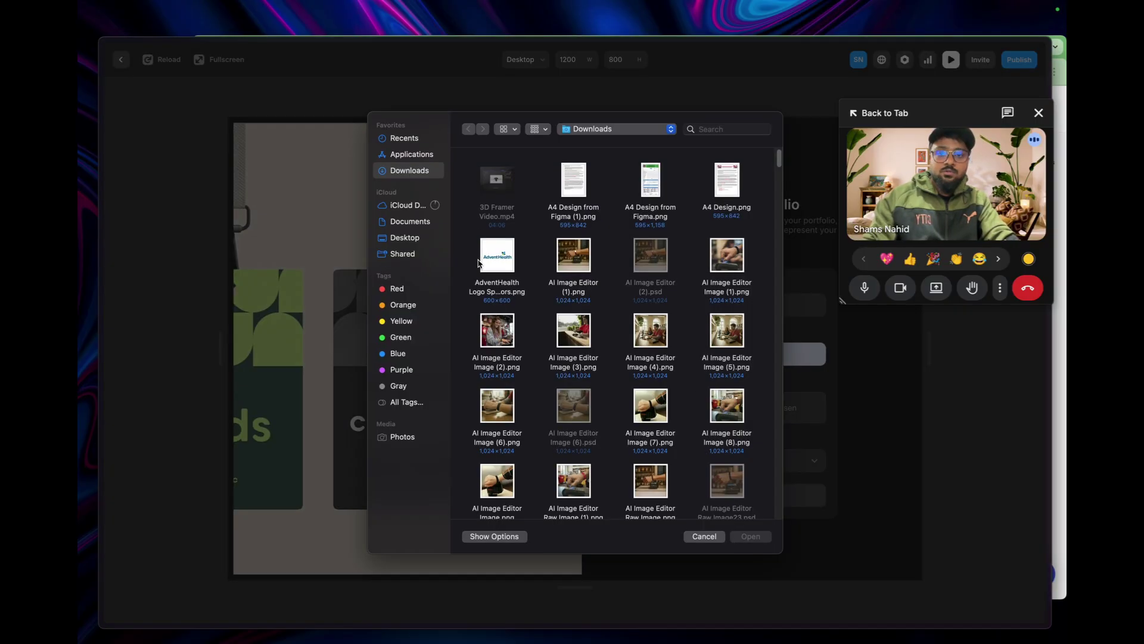
{"action": "double_click", "coordinate": [478, 263]}
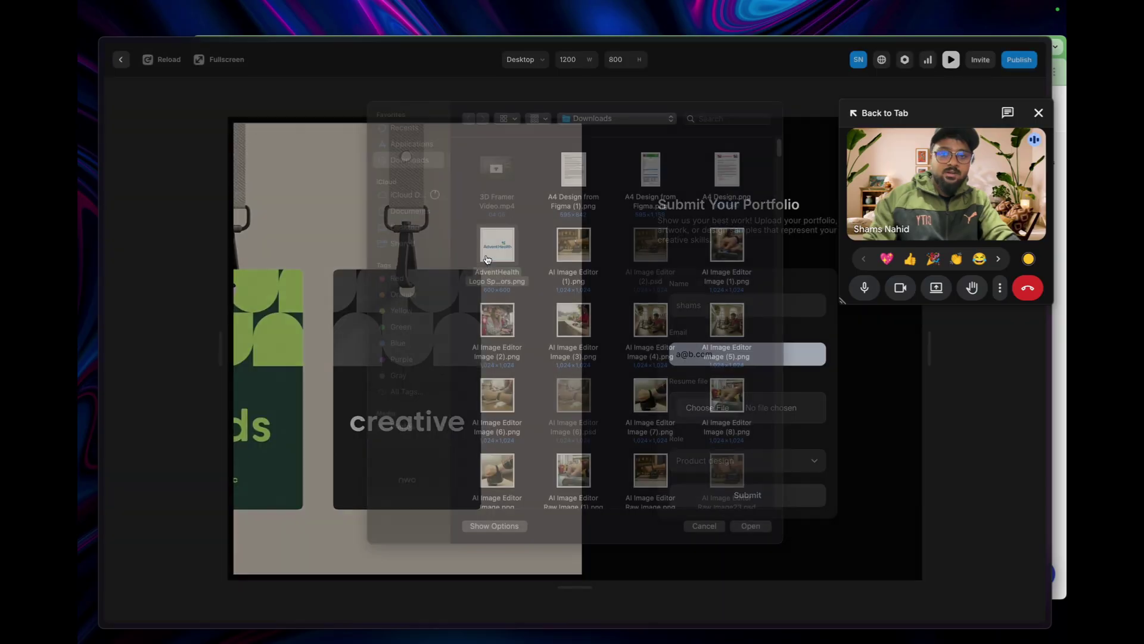
{"action": "left_click", "coordinate": [745, 466]}
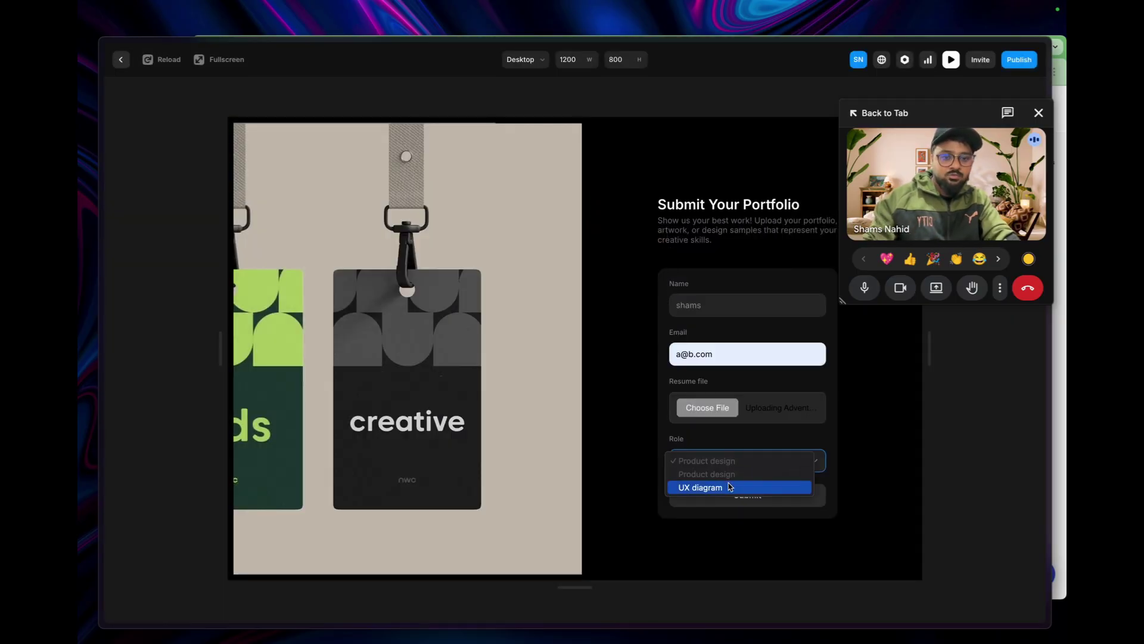
{"action": "left_click", "coordinate": [754, 506]}
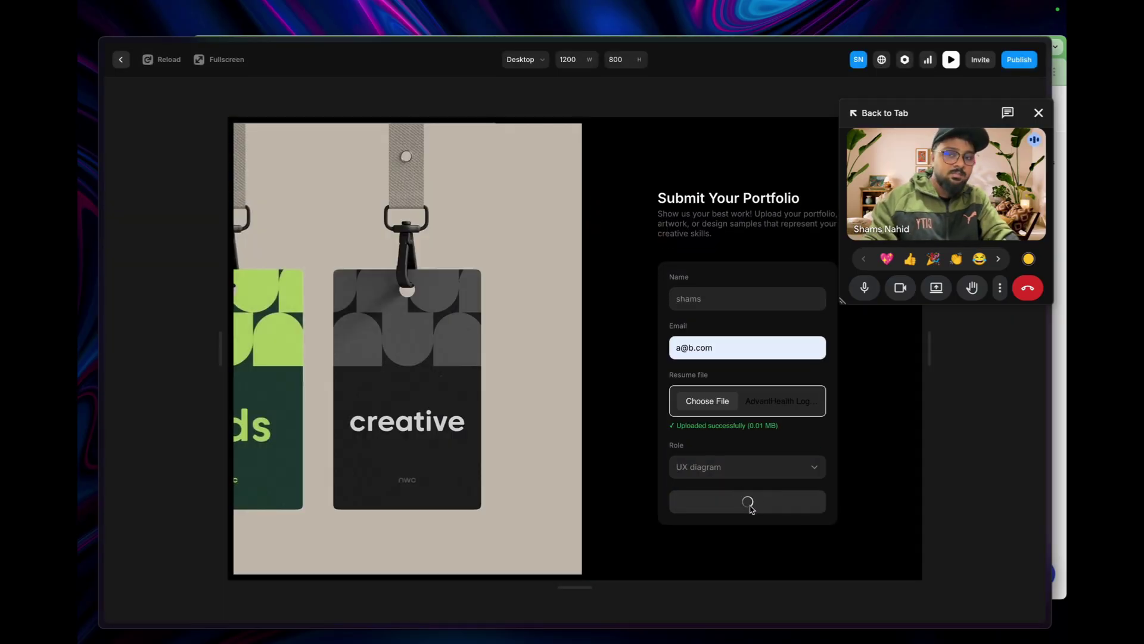
Switch to Cloudinary and open the dev folder in the Media Library to check for the uploaded file.
{"action": "left_click_drag", "start_coordinate": [643, 55], "coordinate": [680, 262]}
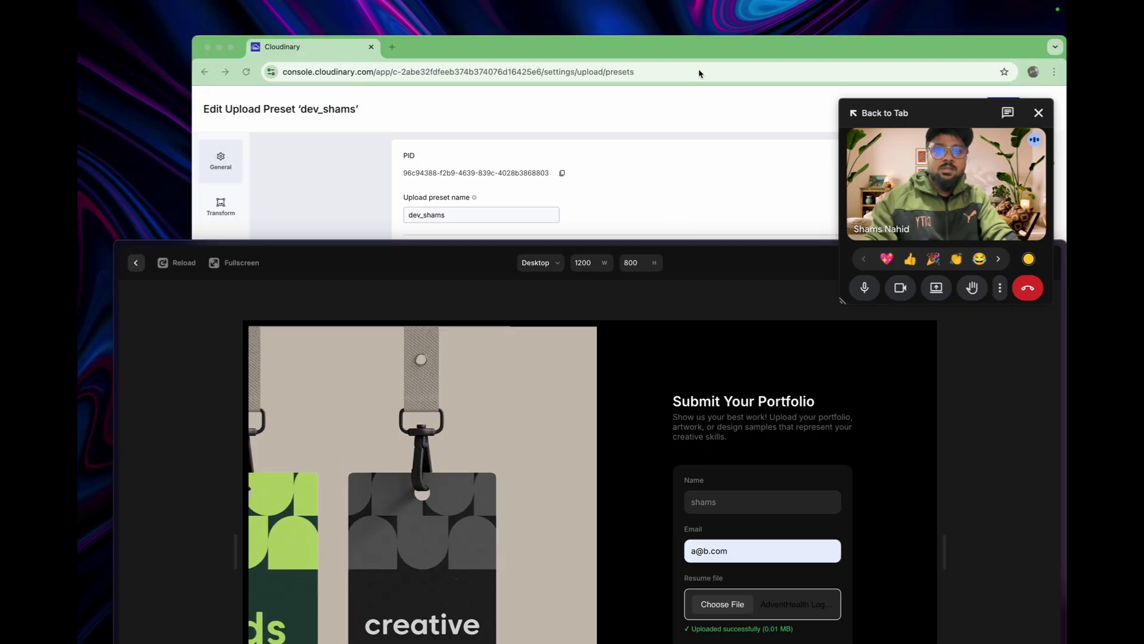
{"action": "left_click", "coordinate": [678, 184]}
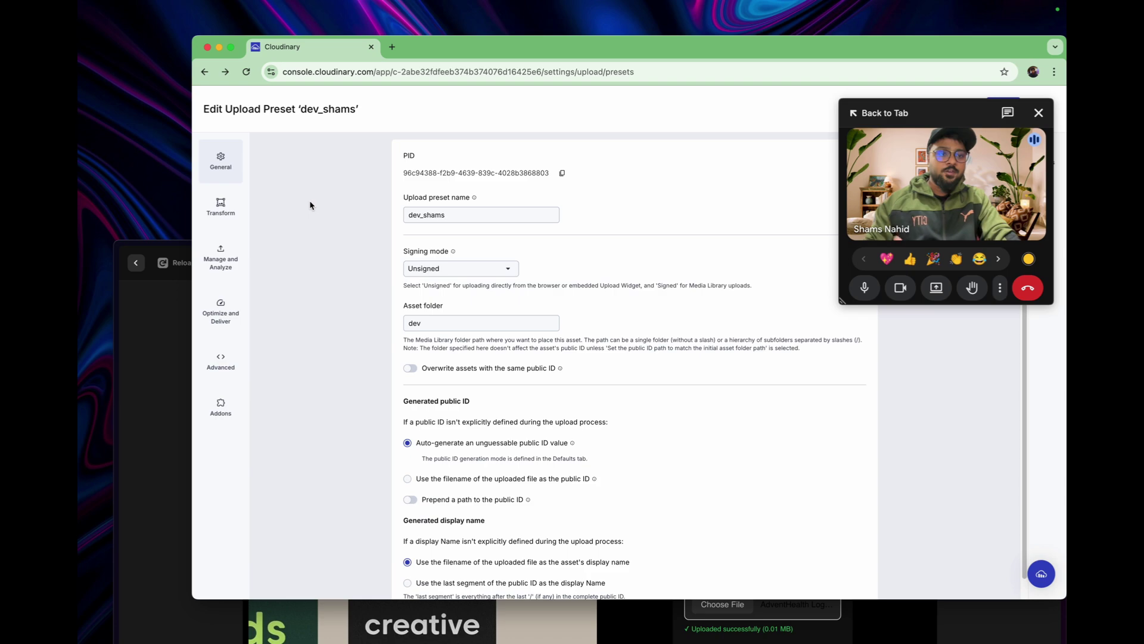
{"action": "left_click", "coordinate": [212, 174]}
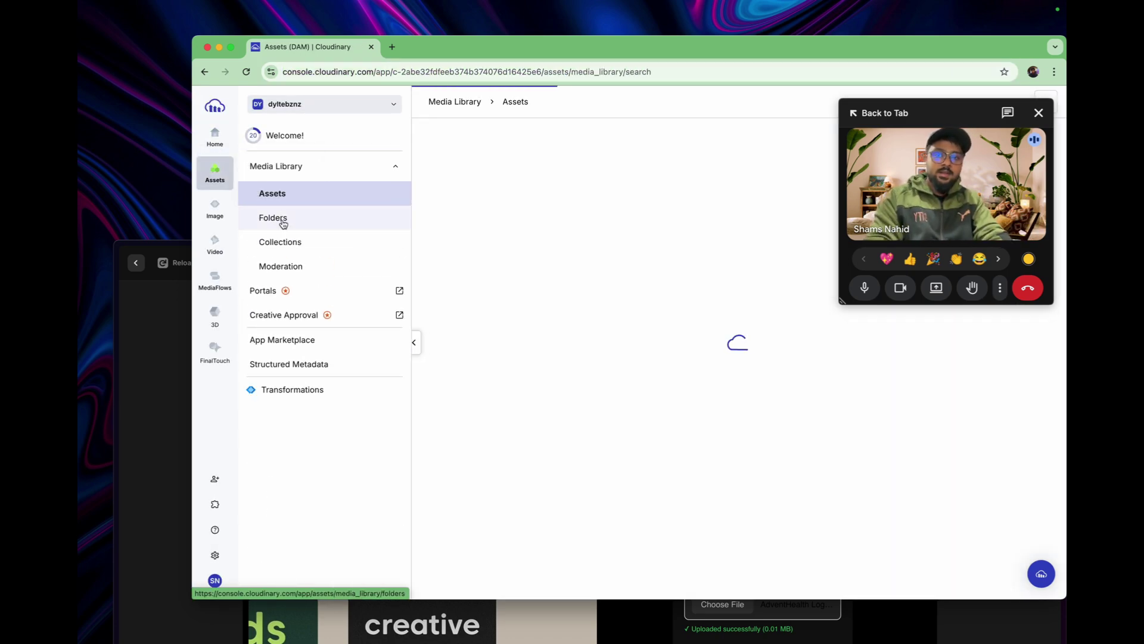
{"action": "left_click", "coordinate": [282, 220]}
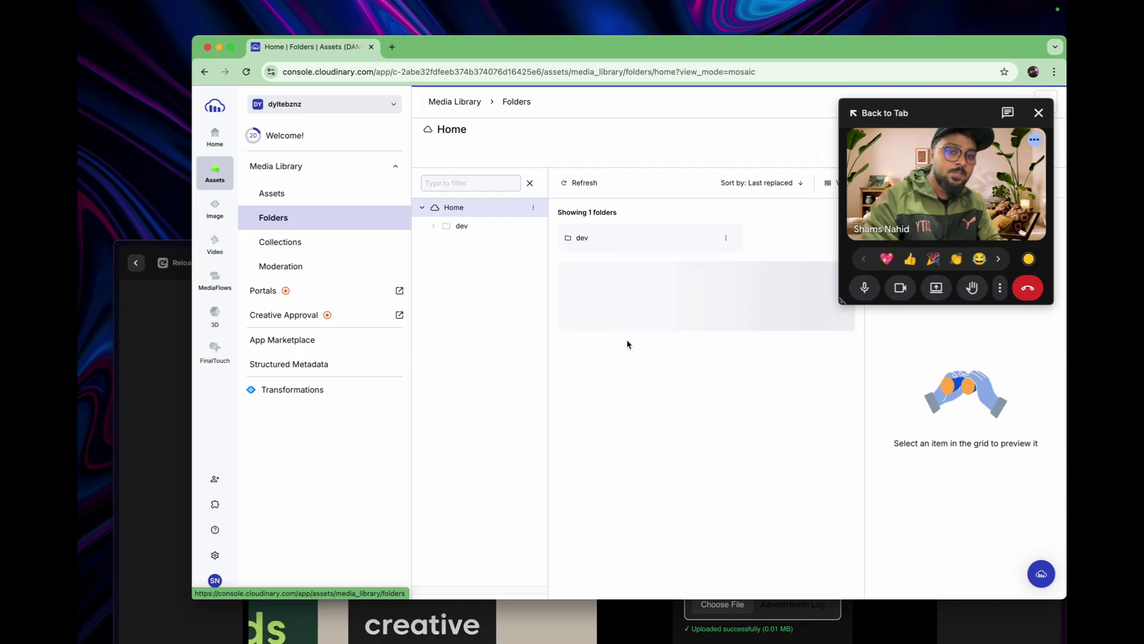
{"action": "left_click", "coordinate": [461, 230]}
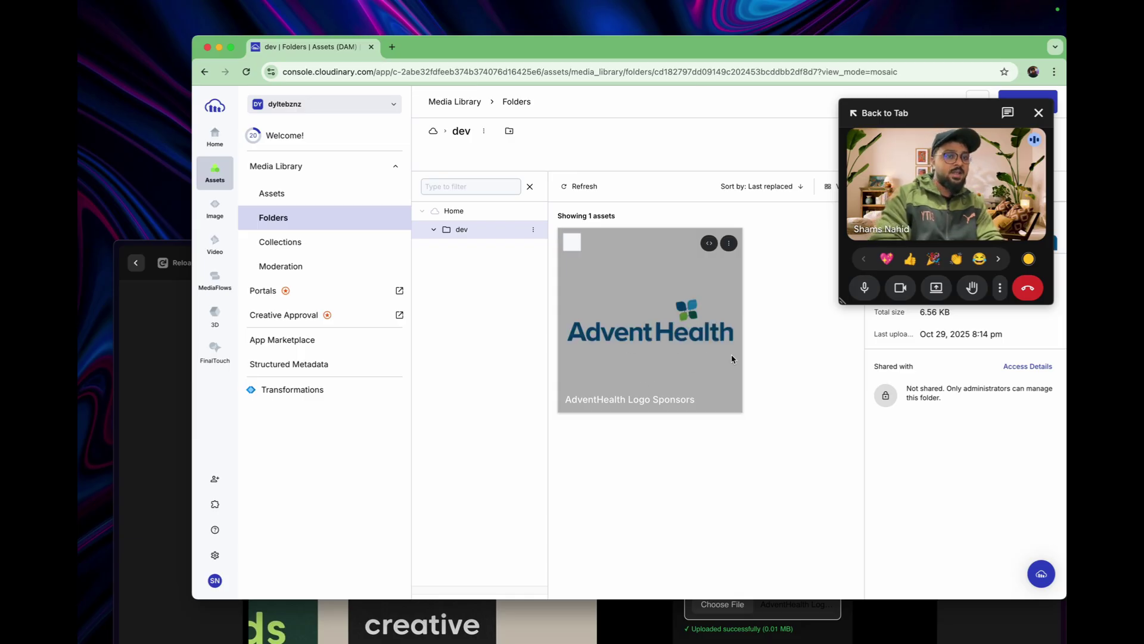
Return to Framer, leave the preview, and select the form to check its Send To setting.
{"action": "left_click", "coordinate": [657, 625]}
{"action": "left_click_drag", "start_coordinate": [755, 247], "coordinate": [749, 33]}
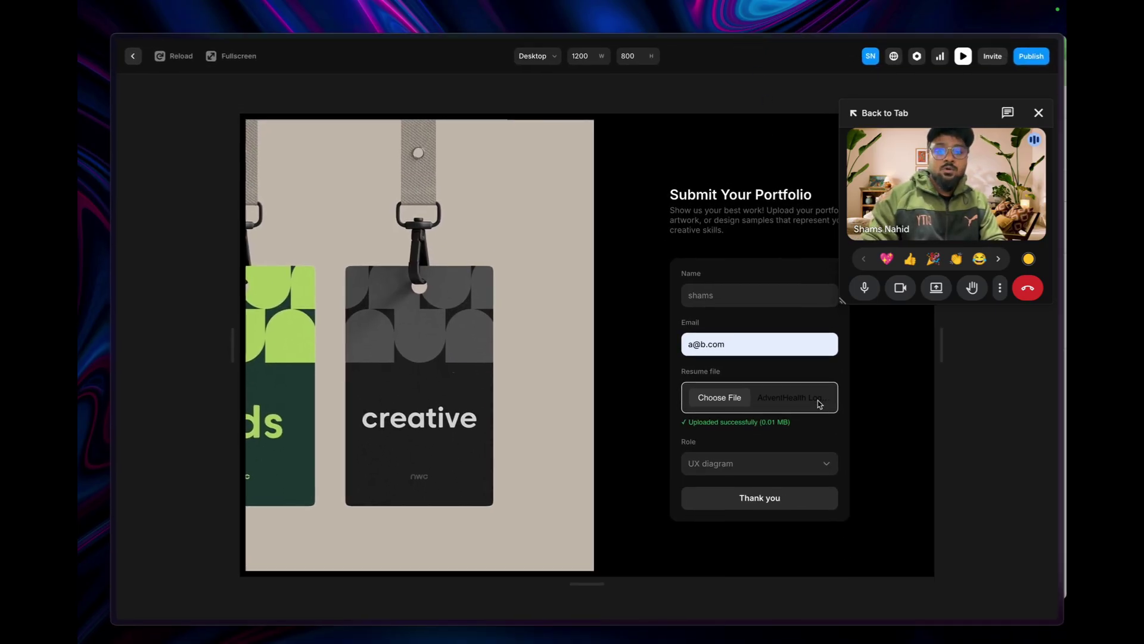
{"action": "left_click", "coordinate": [132, 56]}
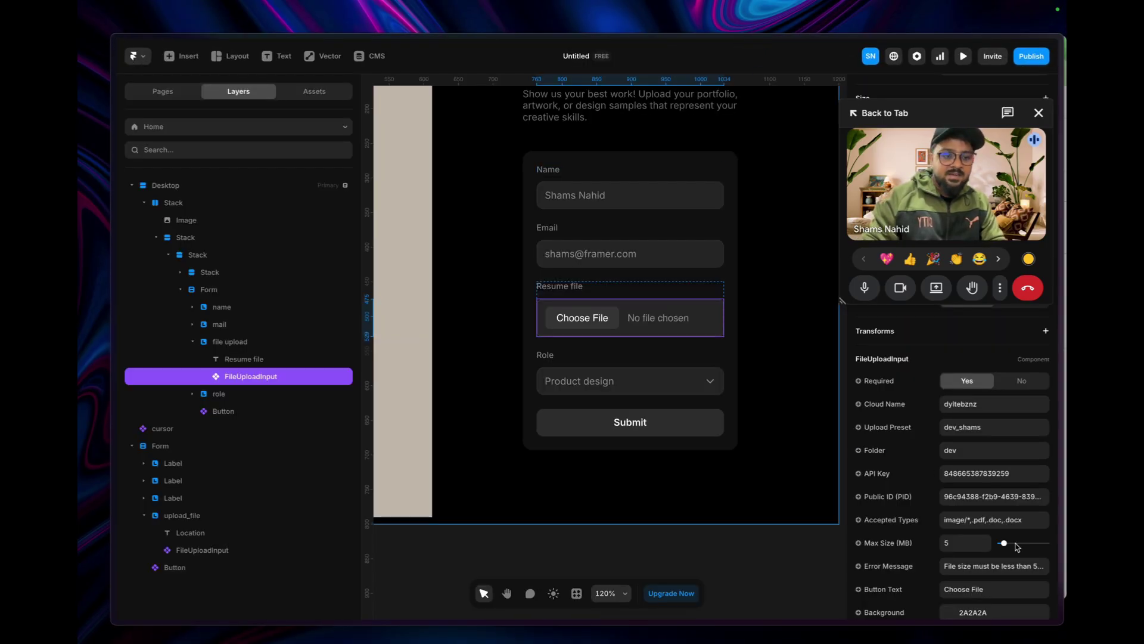
{"action": "scroll", "coordinate": [992, 560], "scroll_direction": "down", "scroll_amount": 3}
{"action": "scroll", "coordinate": [978, 504], "scroll_direction": "up", "scroll_amount": 6}
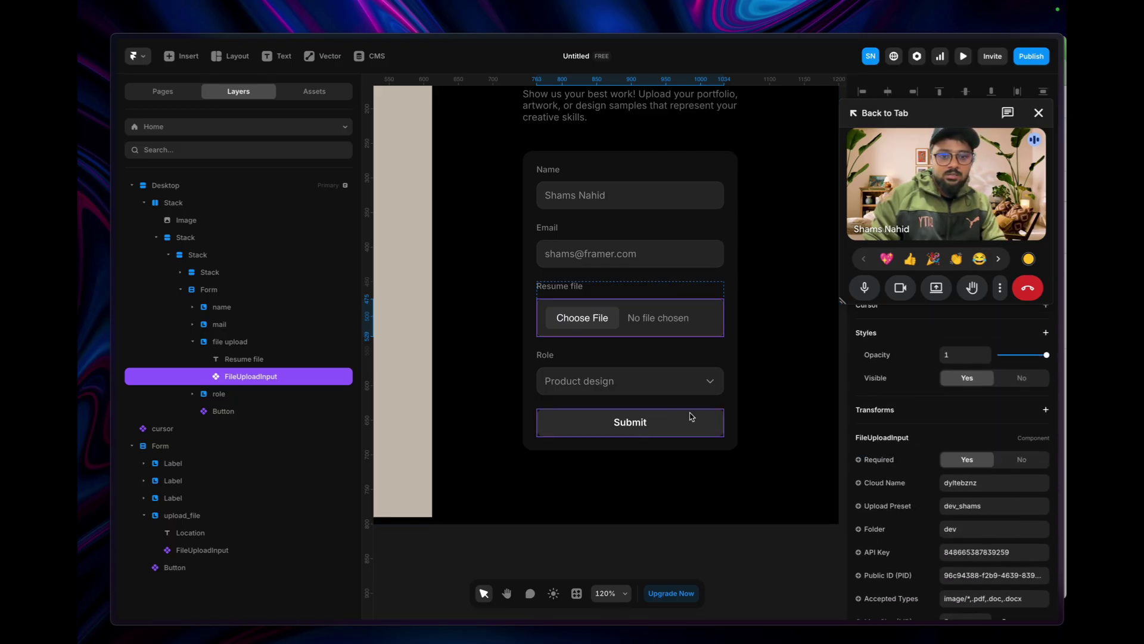
{"action": "left_click", "coordinate": [734, 412]}
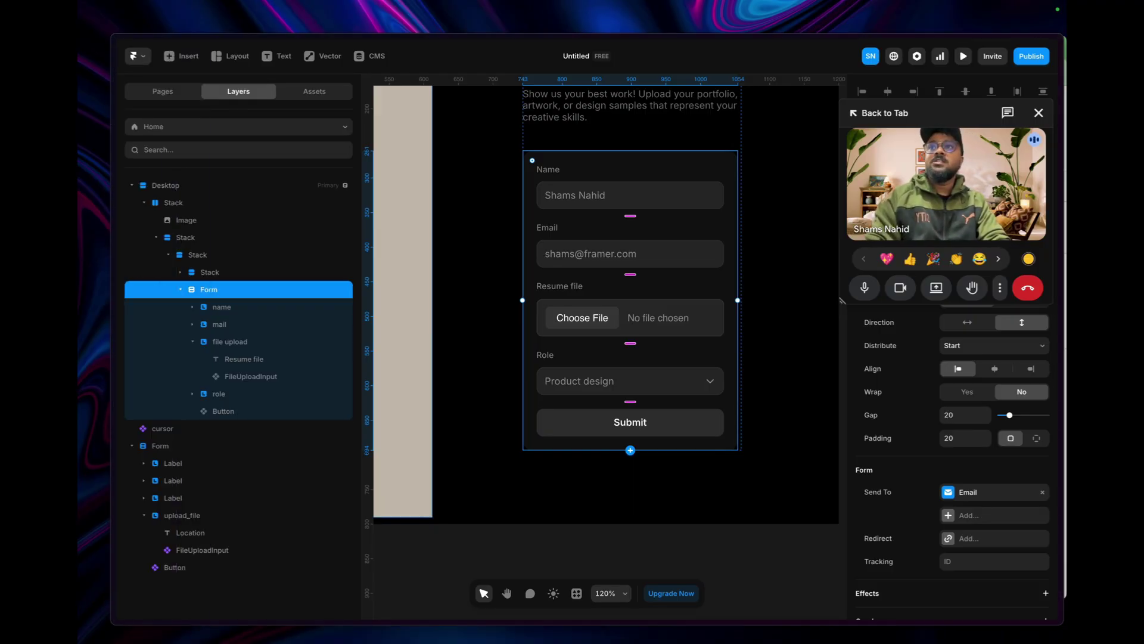
Switch to Gmail and read the New Submission e-mail sent by Framer for the test entry.
{"action": "key", "text": "super+Tab"}
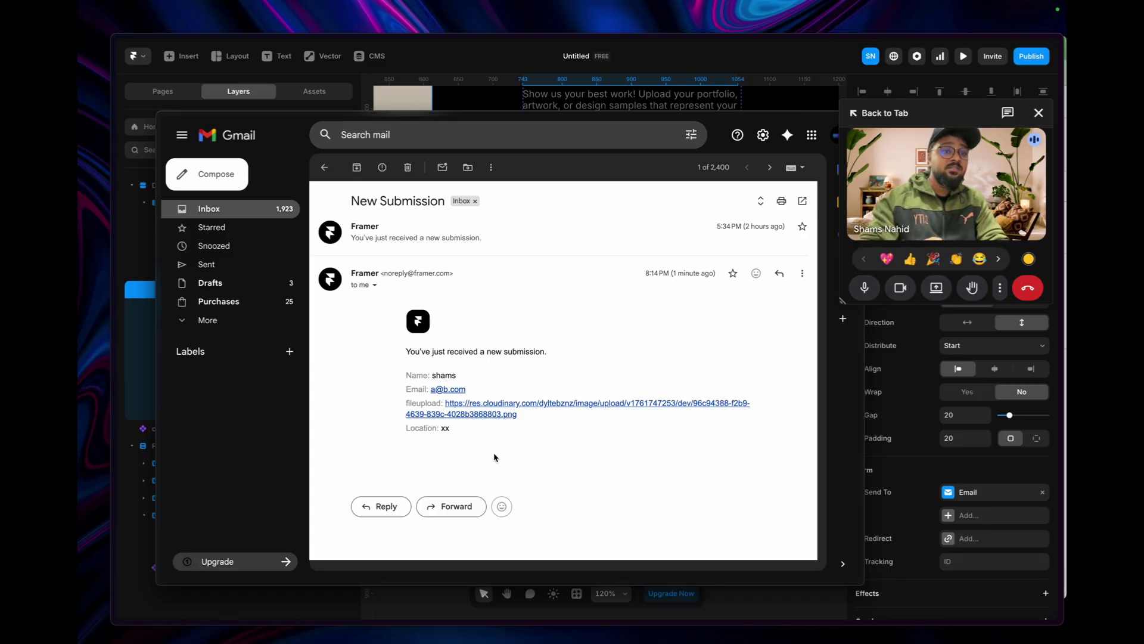
{"action": "key", "text": "super+w"}
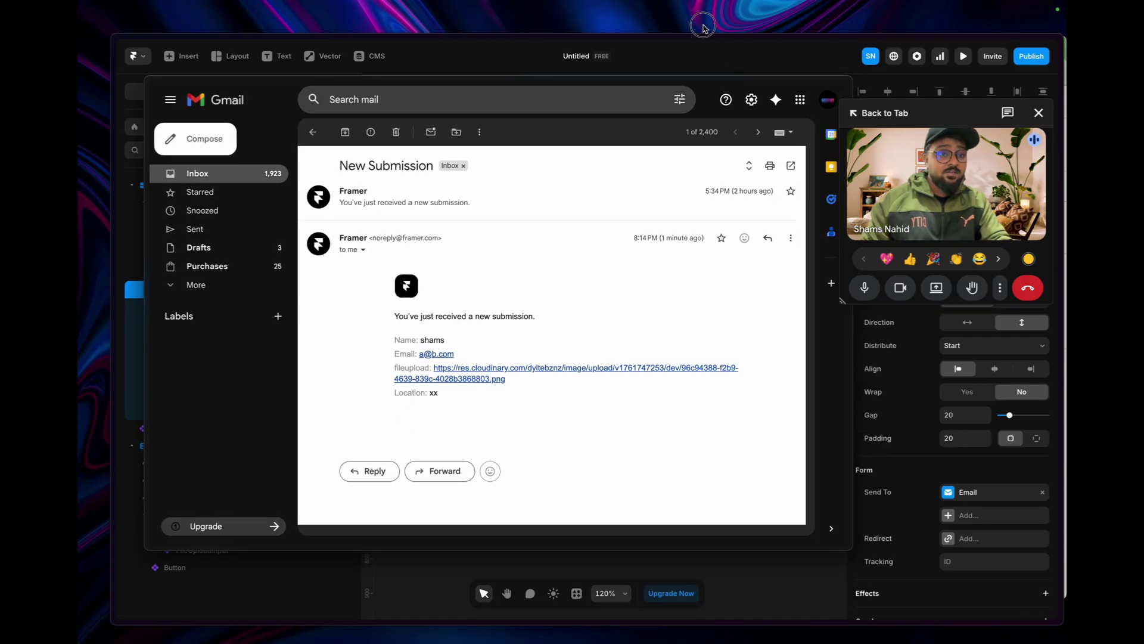
Select the Role dropdown in the Framer form and inspect the settings of its second Product design and UX diagram options.
{"action": "double_click", "coordinate": [630, 382]}
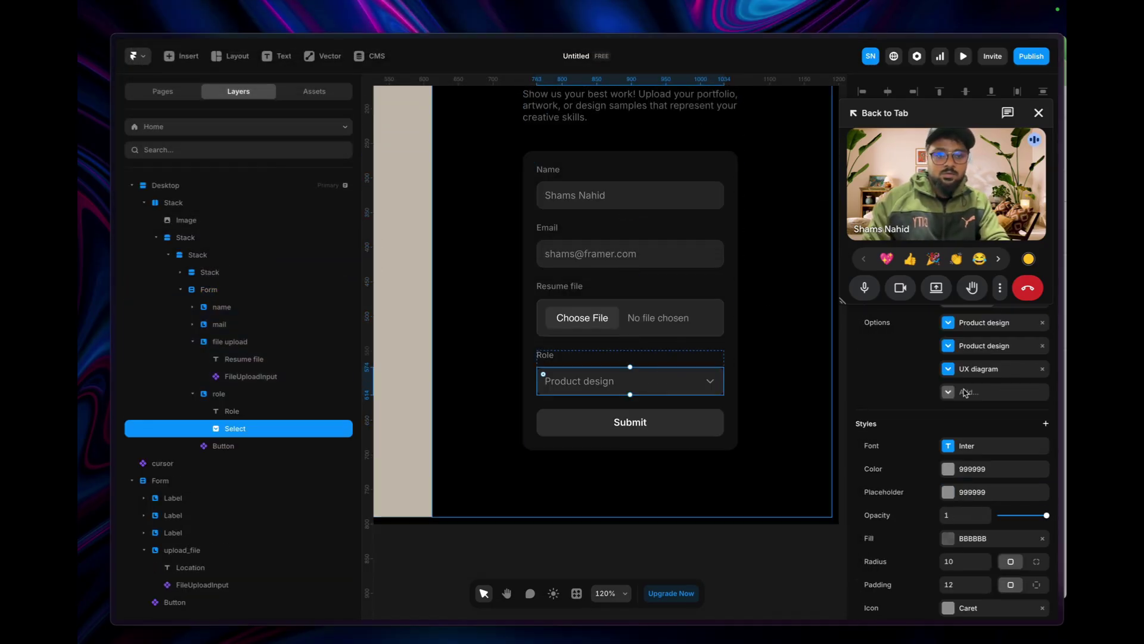
{"action": "left_click", "coordinate": [995, 352]}
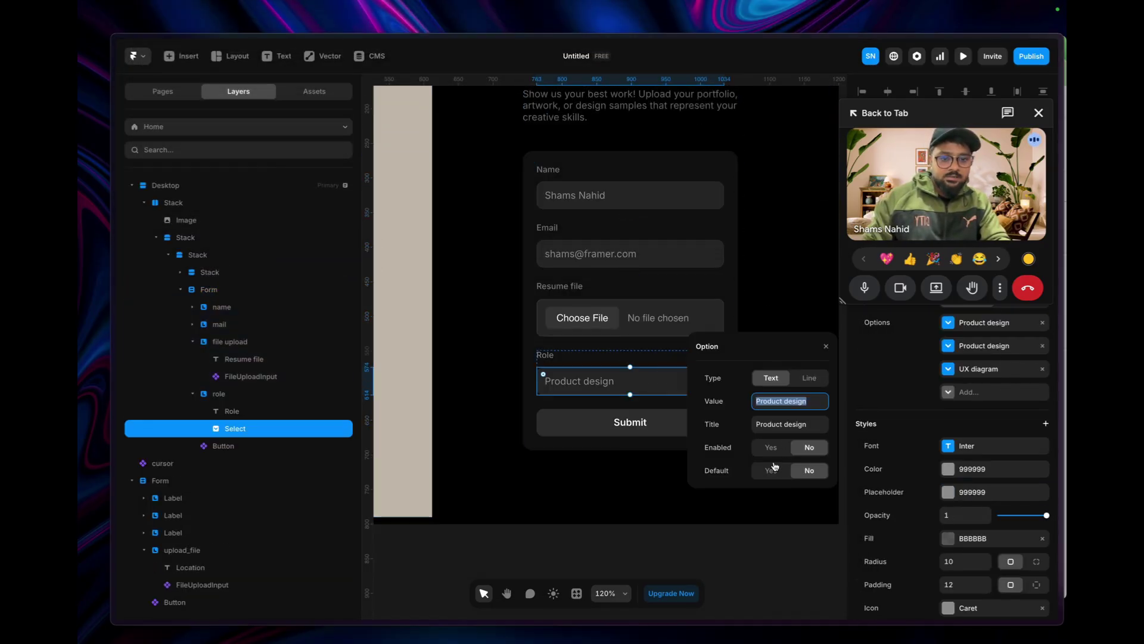
{"action": "left_click", "coordinate": [977, 371]}
{"action": "left_click", "coordinate": [761, 424]}
{"action": "left_click", "coordinate": [771, 471]}
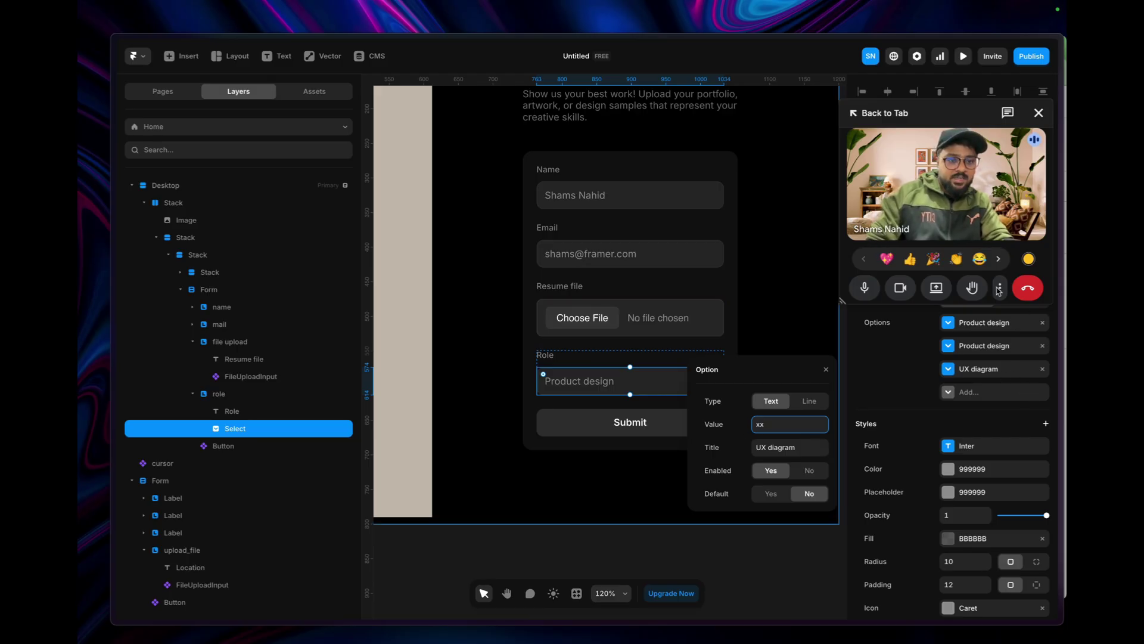
Rename the Role dropdown's input to Role.
{"action": "left_click_drag", "start_coordinate": [977, 124], "coordinate": [949, 112]}
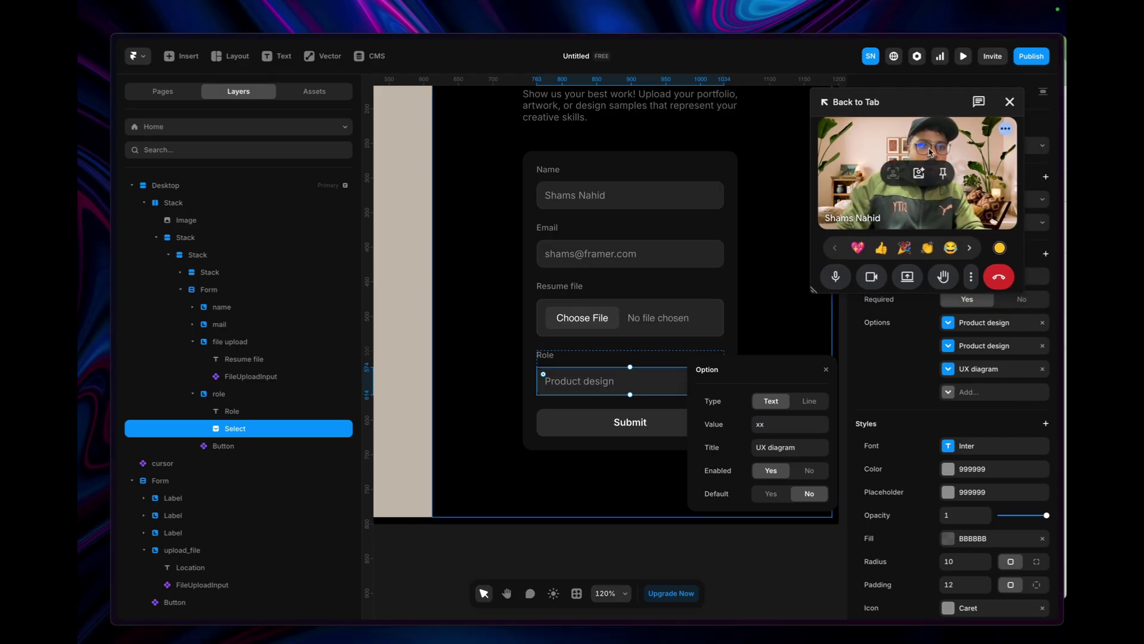
{"action": "left_click_drag", "start_coordinate": [930, 154], "coordinate": [732, 149]}
{"action": "left_click", "coordinate": [991, 276]}
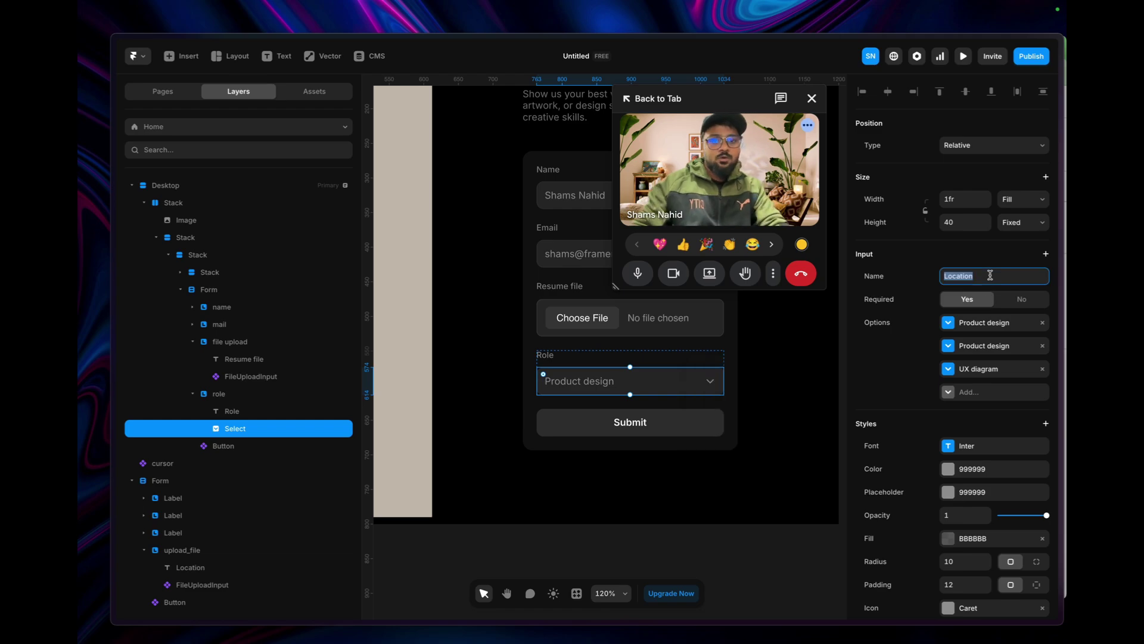
{"action": "type", "text": "Role"}
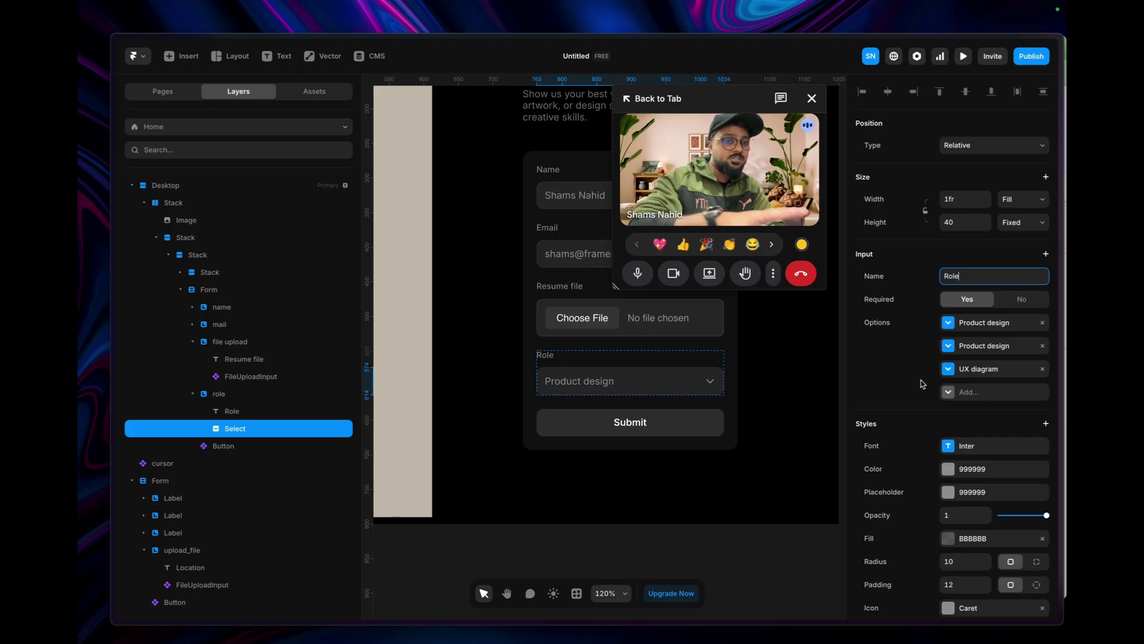
{"action": "left_click_drag", "start_coordinate": [730, 109], "coordinate": [956, 105]}
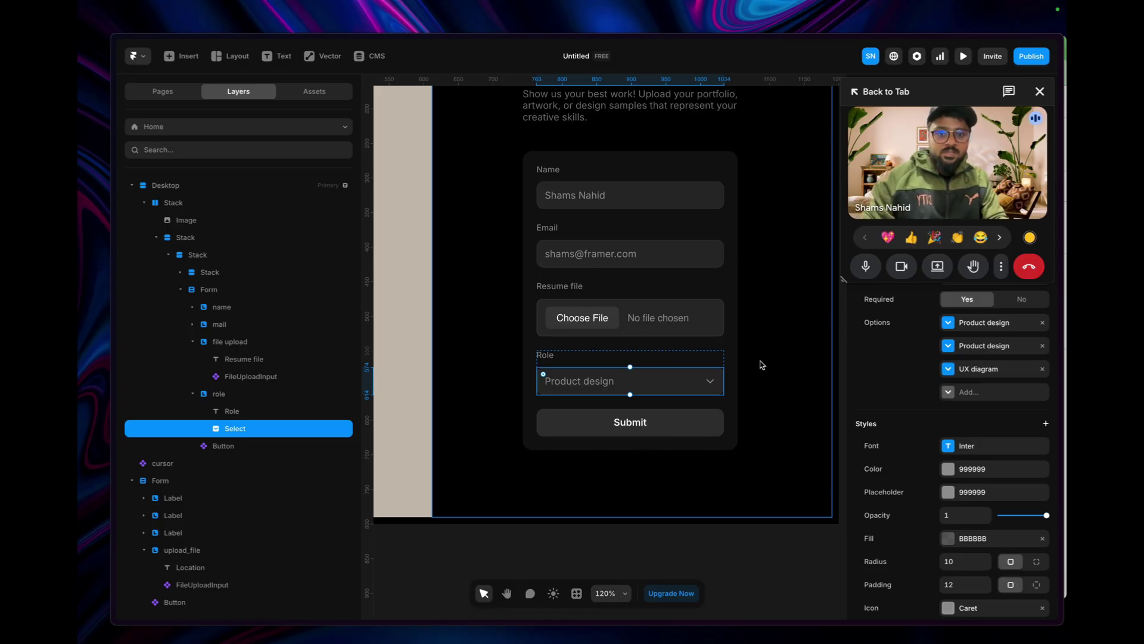
Preview the portfolio page and fill in the form's Name and Email fields with the applicant's name and e-mail.
{"action": "left_click", "coordinate": [964, 56]}
{"action": "left_click", "coordinate": [717, 307]}
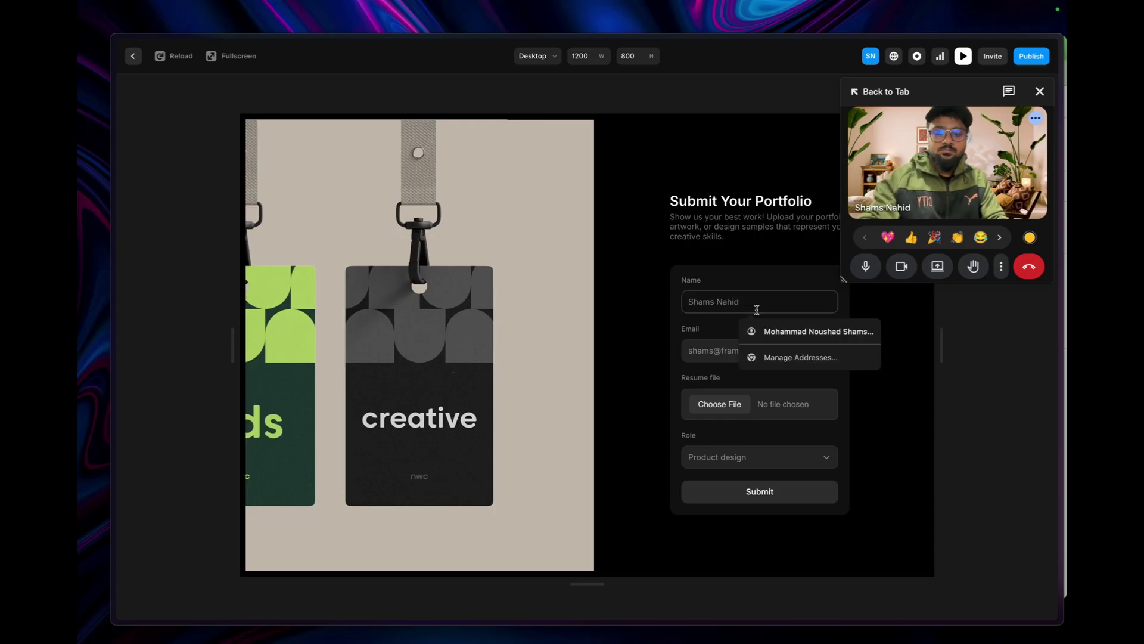
{"action": "type", "text": "sha"}
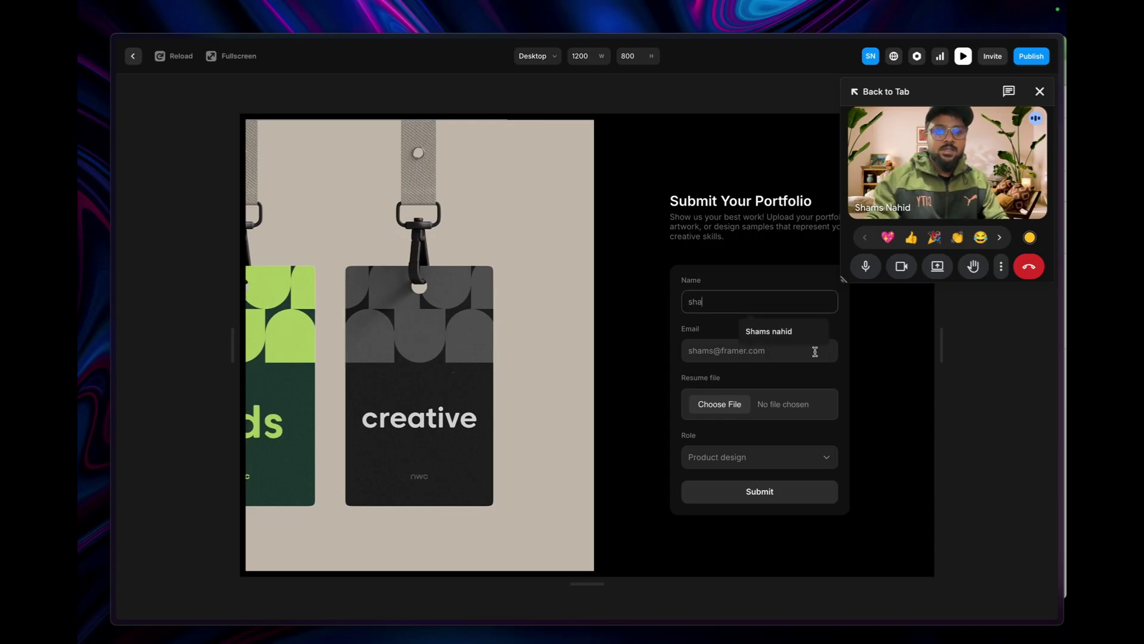
{"action": "left_click", "coordinate": [767, 331]}
{"action": "left_click", "coordinate": [755, 346]}
{"action": "left_click", "coordinate": [784, 392]}
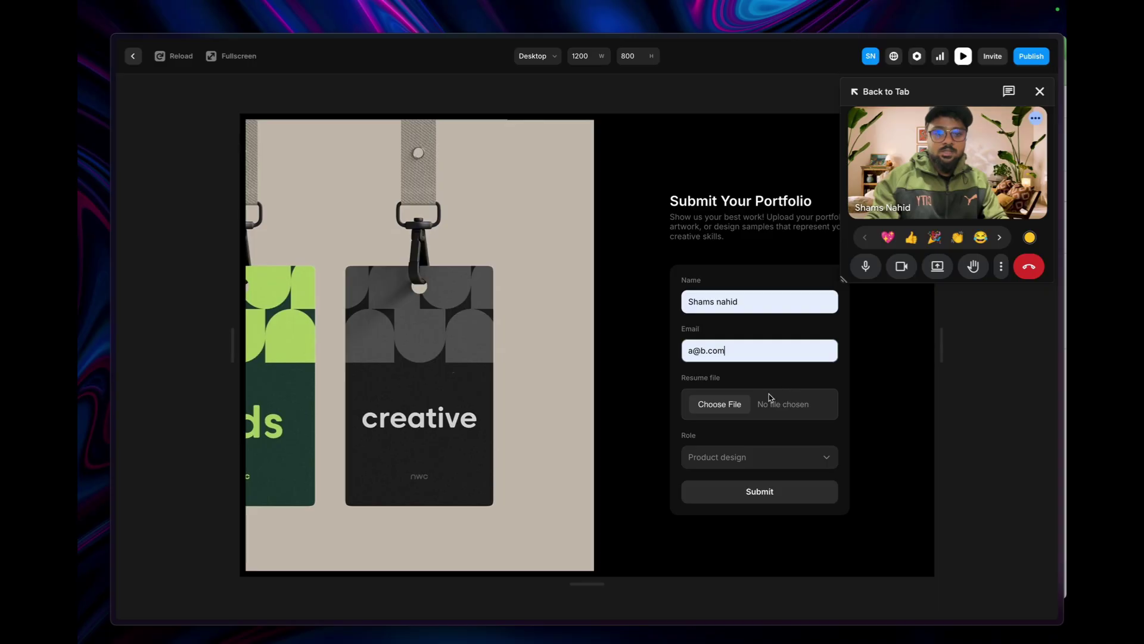
Upload AI Image Editor Image (5).png from Downloads as the resume file, choose UX diagram as the role, and submit the form.
{"action": "left_click", "coordinate": [710, 410]}
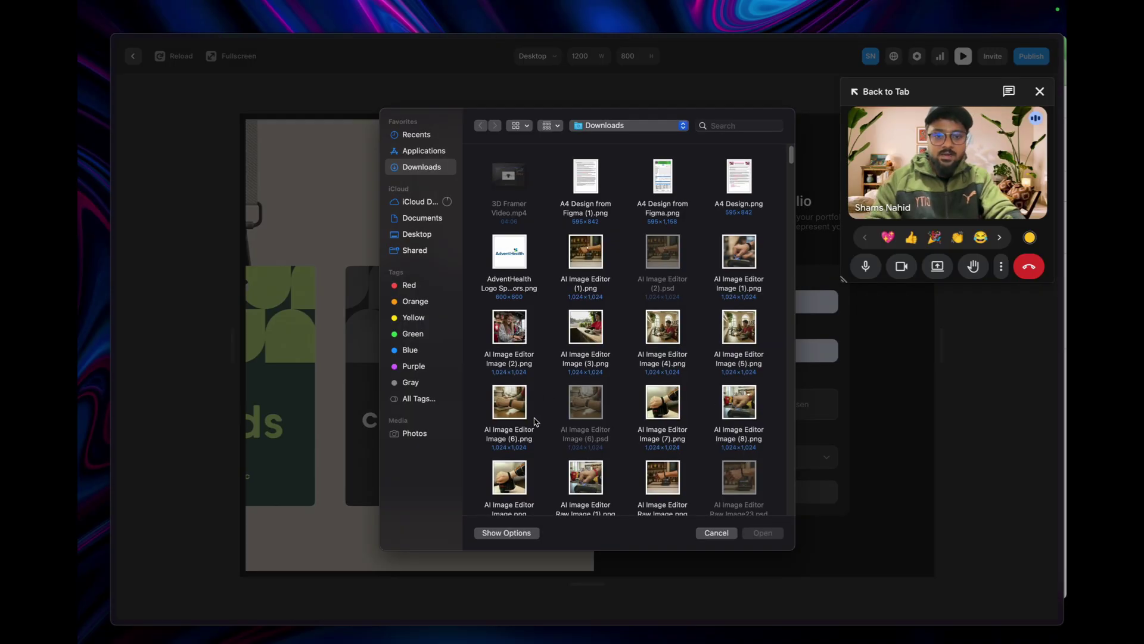
{"action": "scroll", "coordinate": [568, 484], "scroll_direction": "down", "scroll_amount": 1}
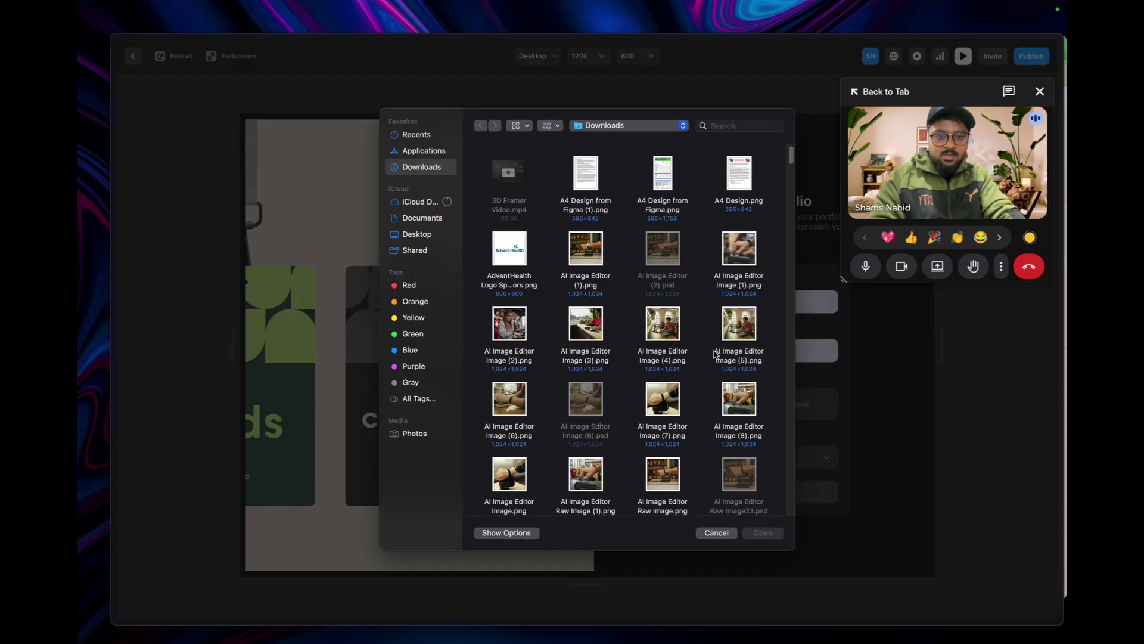
{"action": "double_click", "coordinate": [740, 325]}
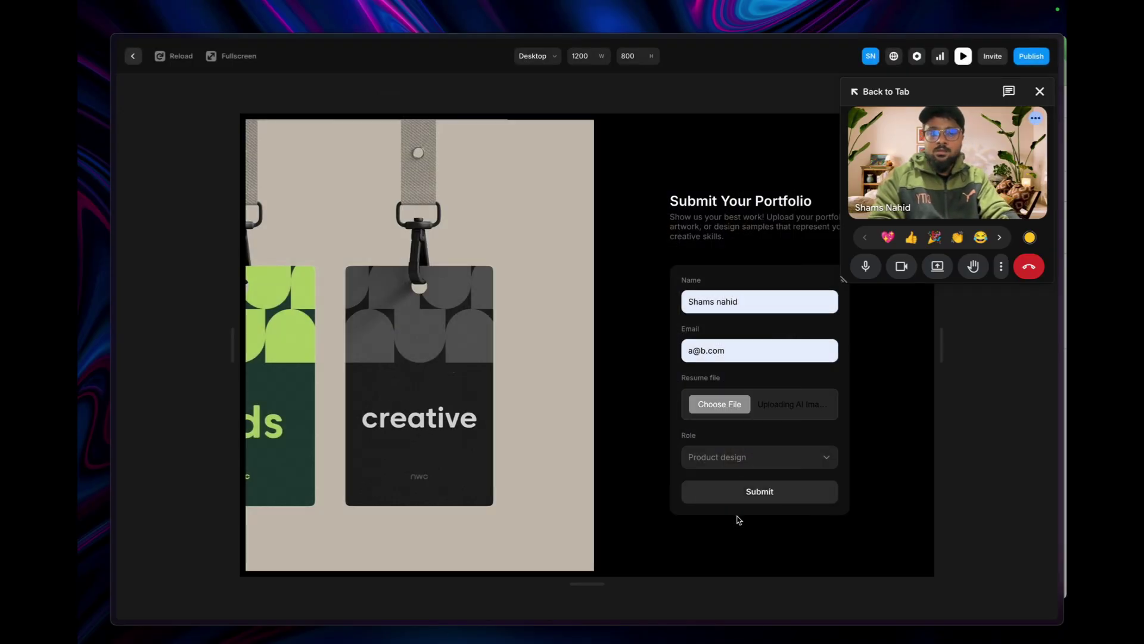
{"action": "left_click", "coordinate": [769, 465]}
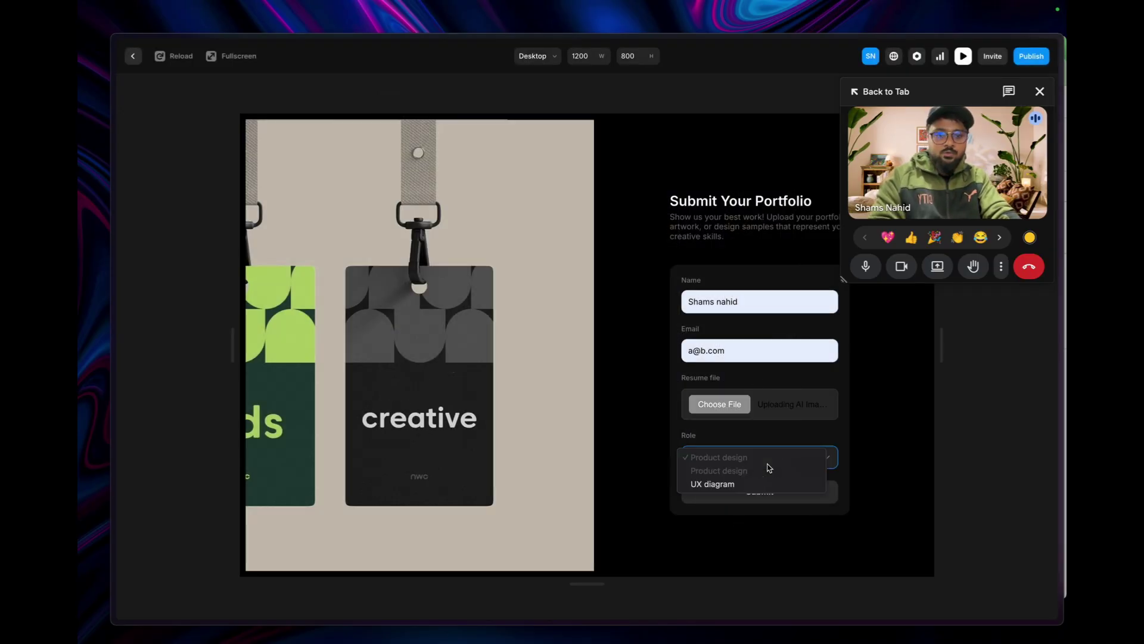
{"action": "left_click", "coordinate": [728, 485]}
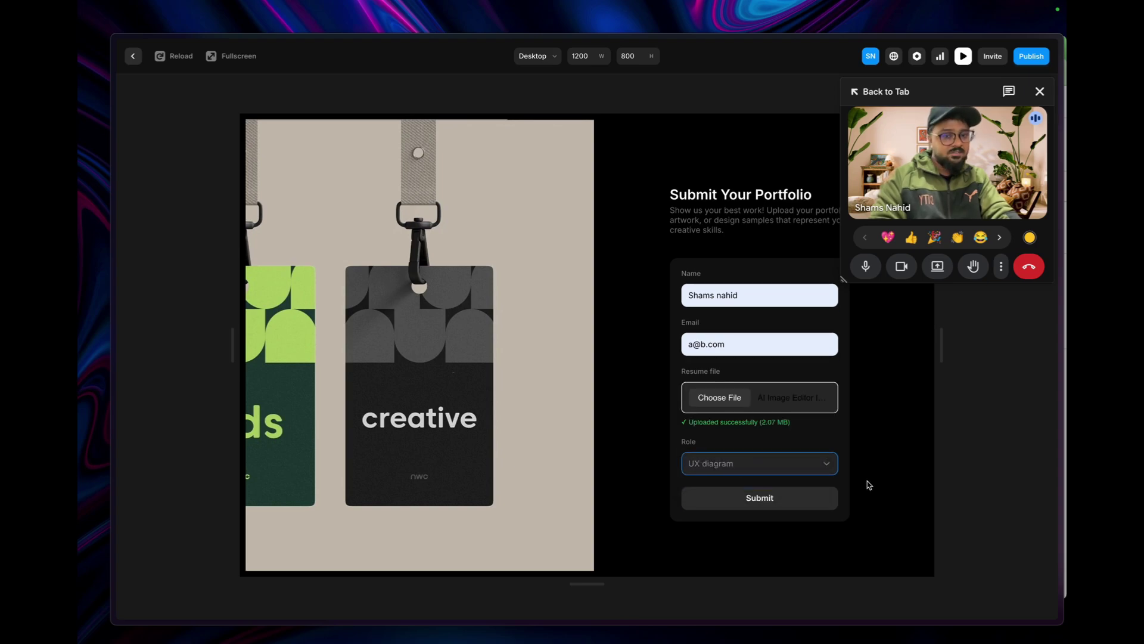
{"action": "left_click", "coordinate": [763, 505]}
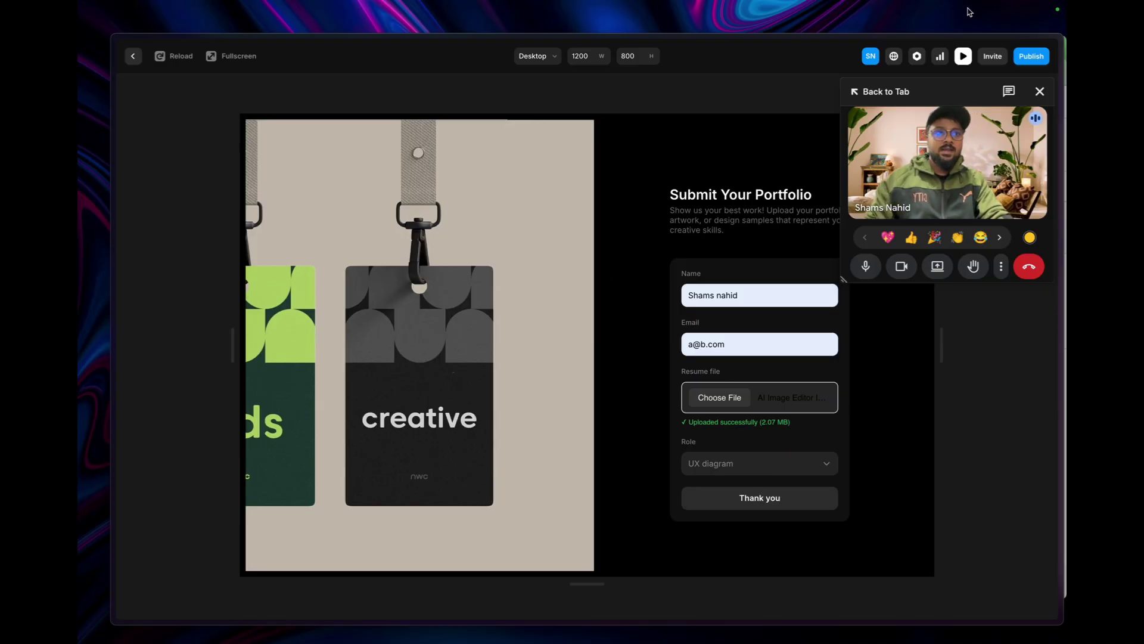
Switch to Cloudinary and reload the dev folder in the Media Library to check for the new upload.
{"action": "left_click_drag", "start_coordinate": [794, 45], "coordinate": [749, 196]}
{"action": "left_click", "coordinate": [749, 140]}
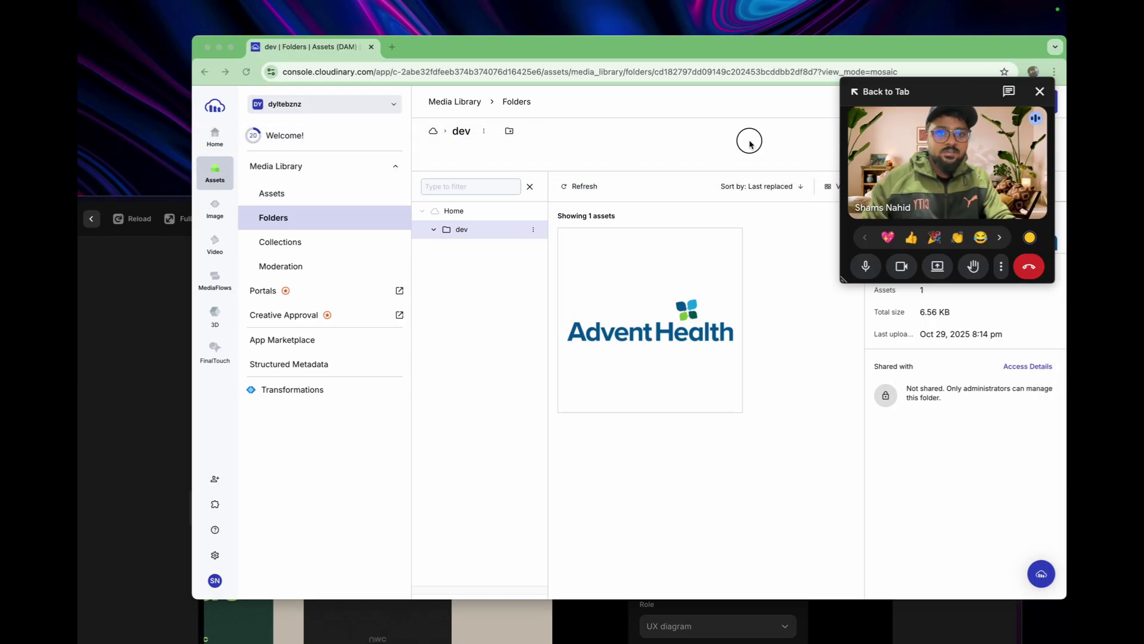
{"action": "left_click", "coordinate": [466, 230]}
{"action": "left_click", "coordinate": [246, 71]}
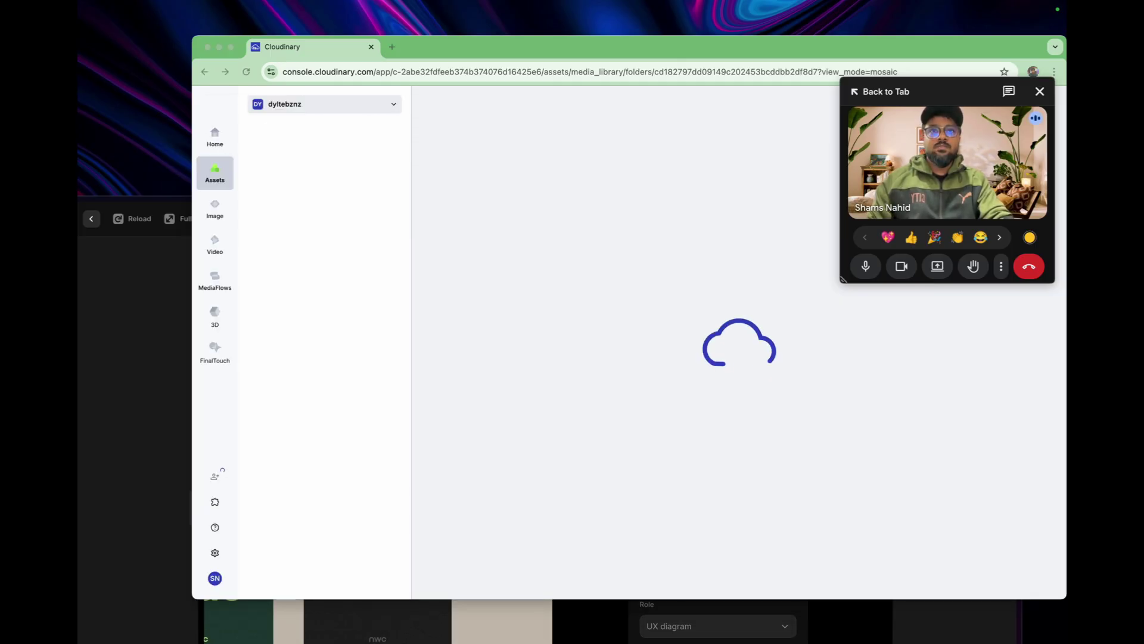
Check the Role value in the newest submission e-mail in Gmail and open its fileupload link.
{"action": "key", "text": "super+Tab"}
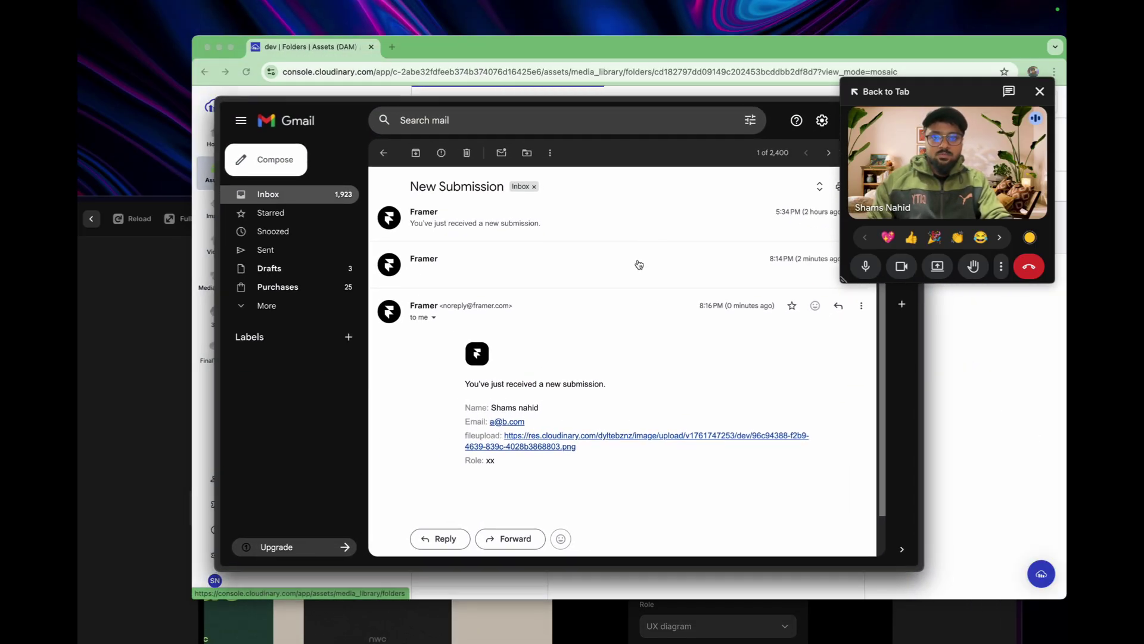
{"action": "scroll", "coordinate": [635, 322], "scroll_direction": "down", "scroll_amount": 1}
{"action": "double_click", "coordinate": [487, 418]}
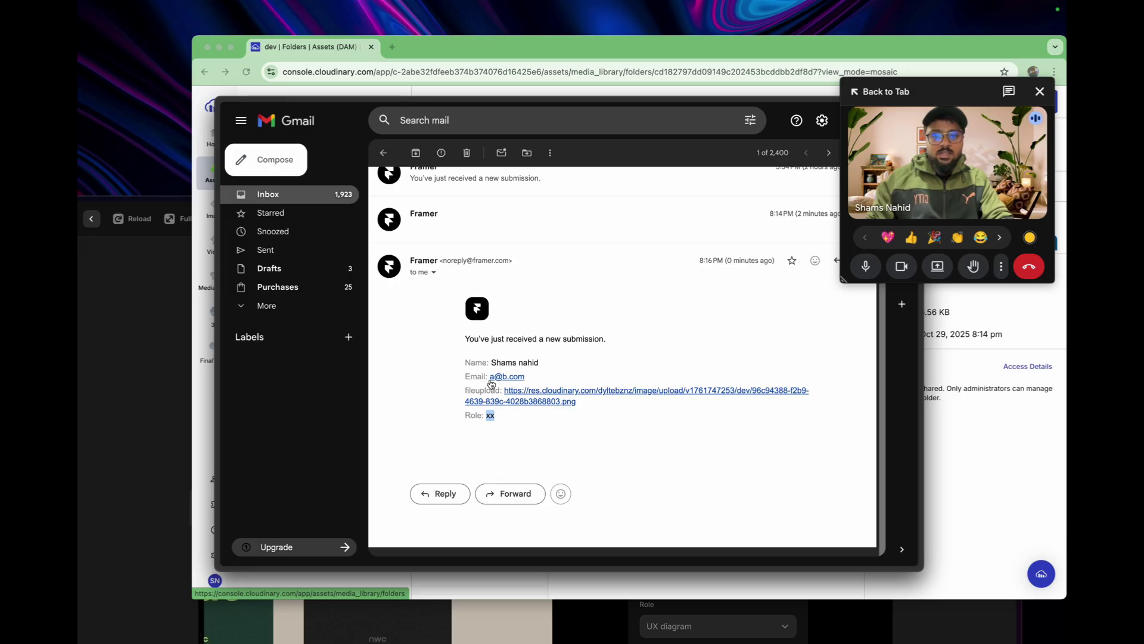
{"action": "left_click", "coordinate": [555, 402]}
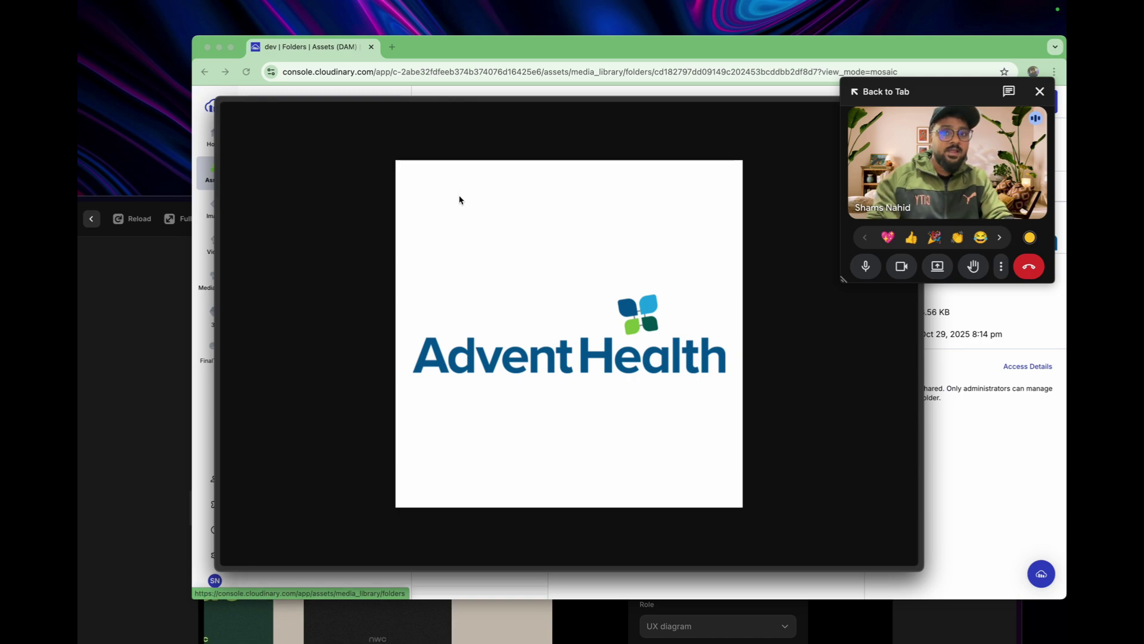
Close the linked image and select the AdventHealth Logo Sponsors asset in Cloudinary's dev folder to view its details.
{"action": "key", "text": "Escape"}
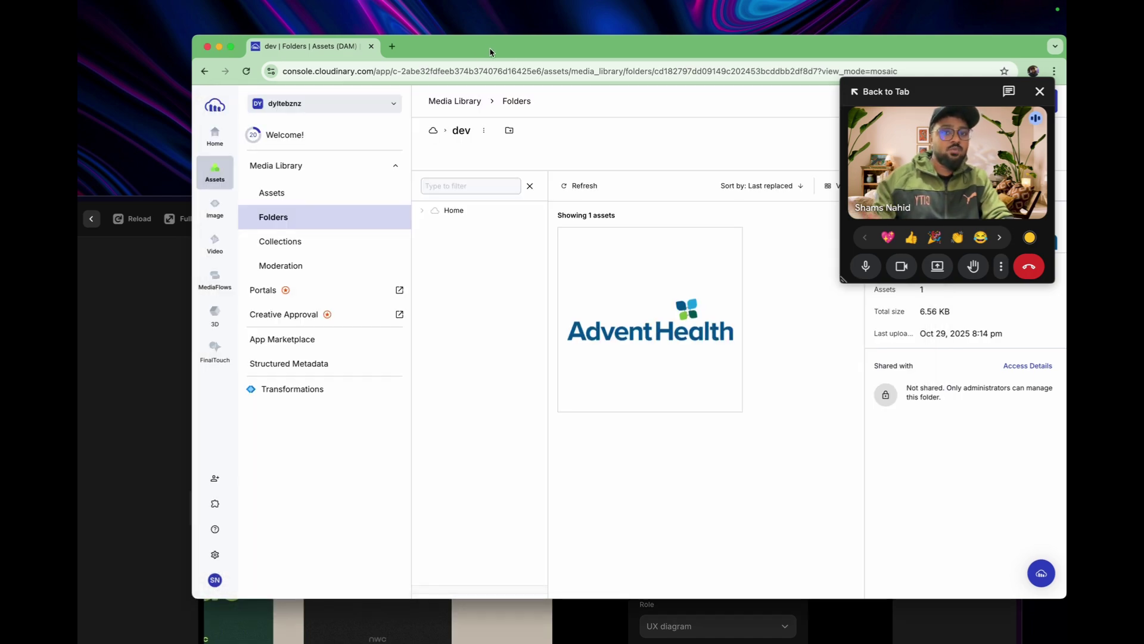
{"action": "left_click", "coordinate": [645, 354]}
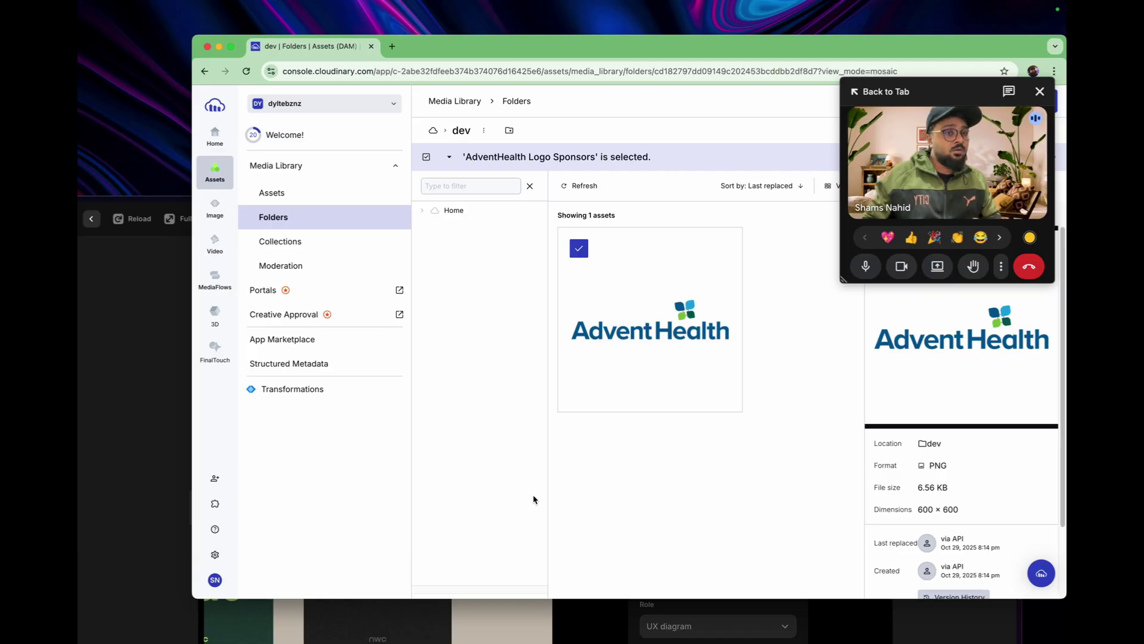
Return to the Framer editor, select the form, and open the choices for adding another Send To destination.
{"action": "left_click", "coordinate": [565, 628]}
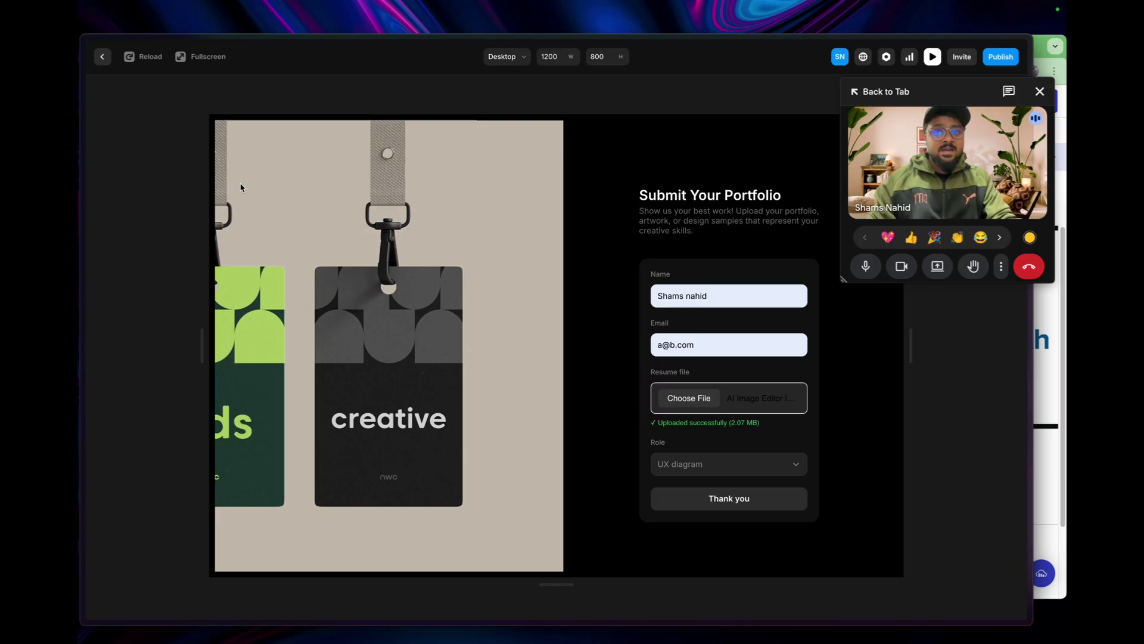
{"action": "left_click", "coordinate": [101, 58]}
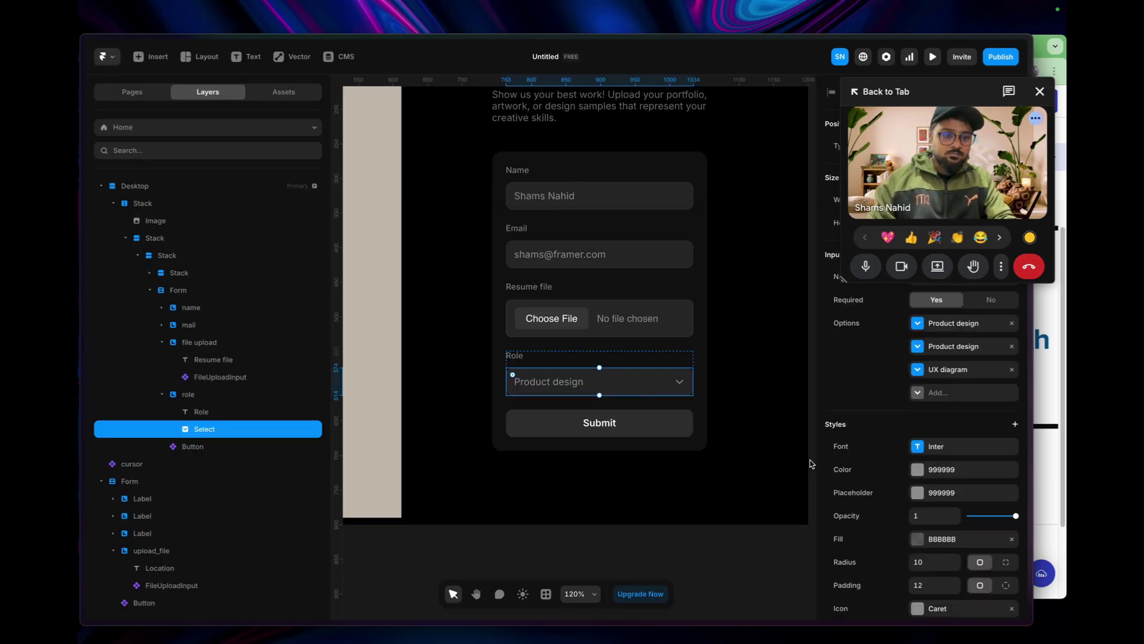
{"action": "left_click", "coordinate": [696, 415]}
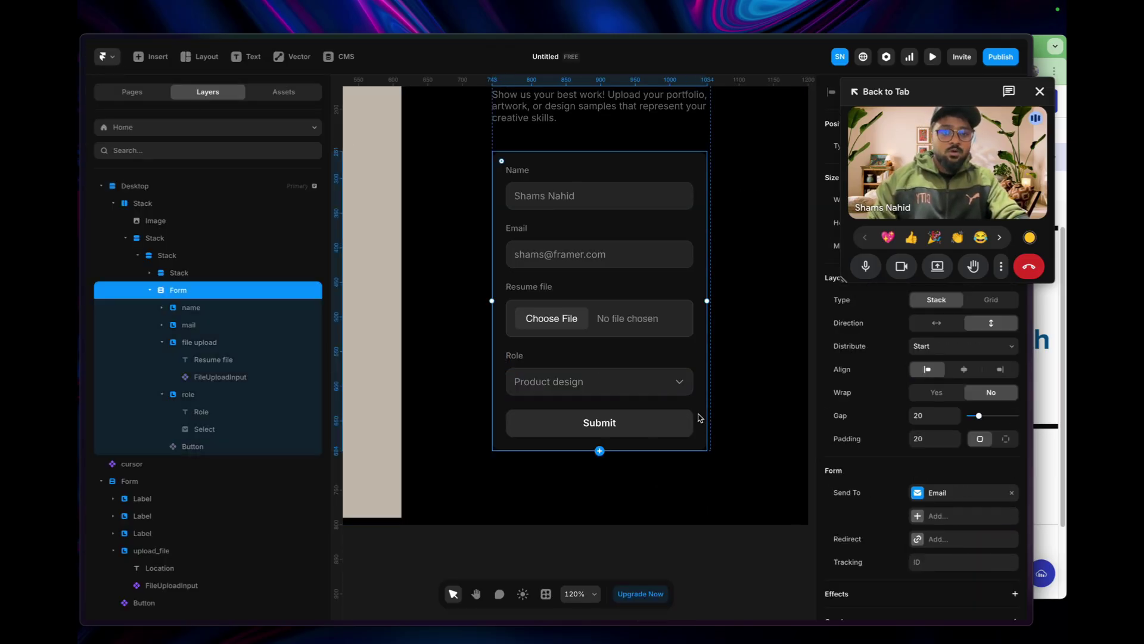
{"action": "left_click", "coordinate": [950, 518]}
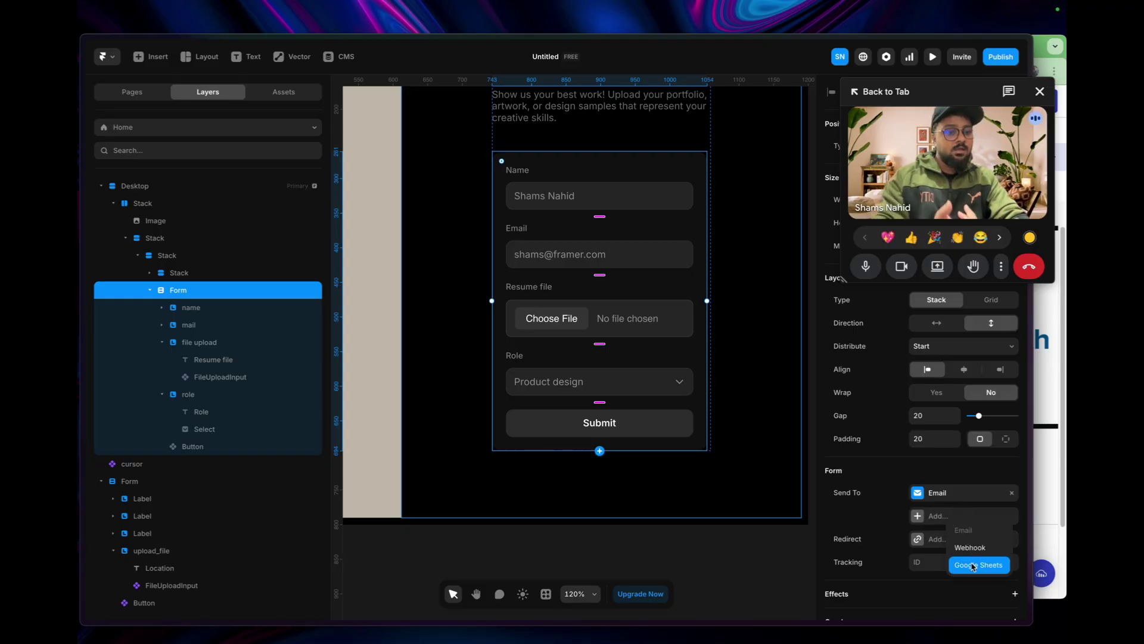